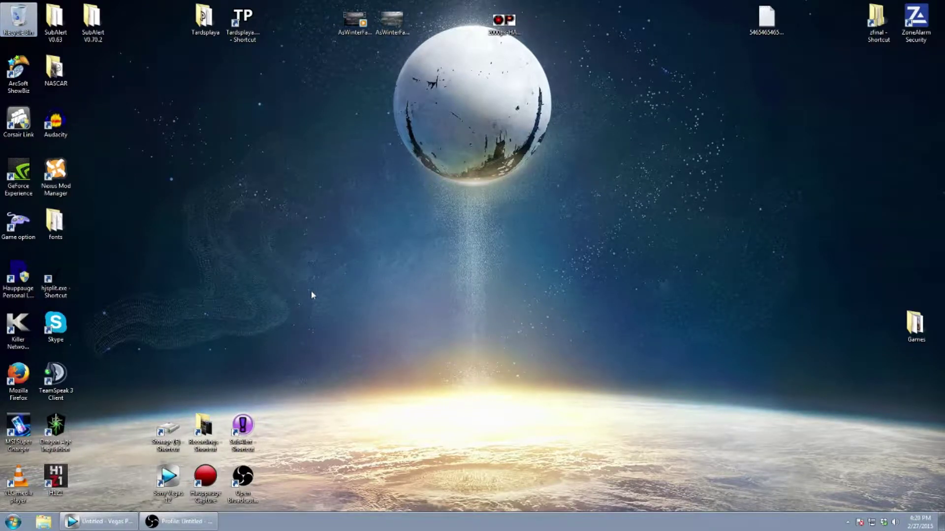
# Step: Switch to Vegas Pro and create a new project with the HD 1080-60i (1920x1080, 29.970 fps) template
pyautogui.click(96, 522)
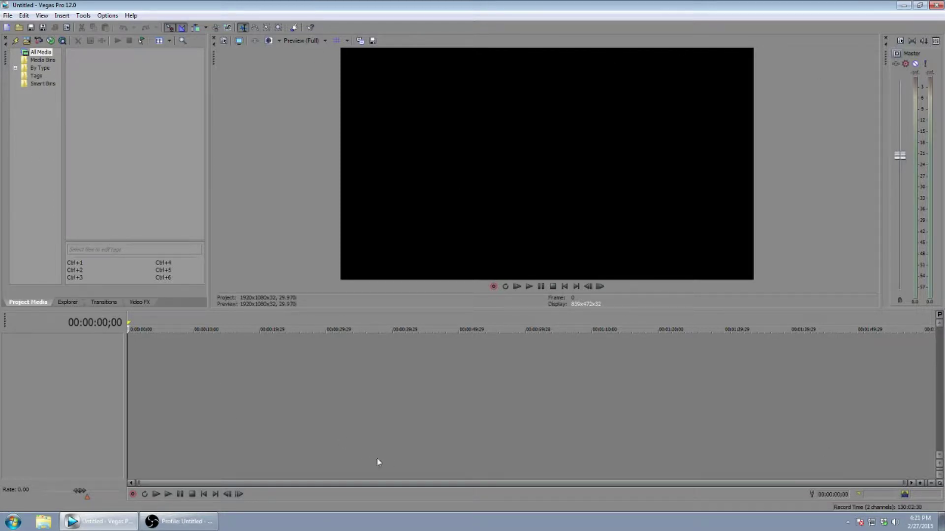
pyautogui.click(8, 15)
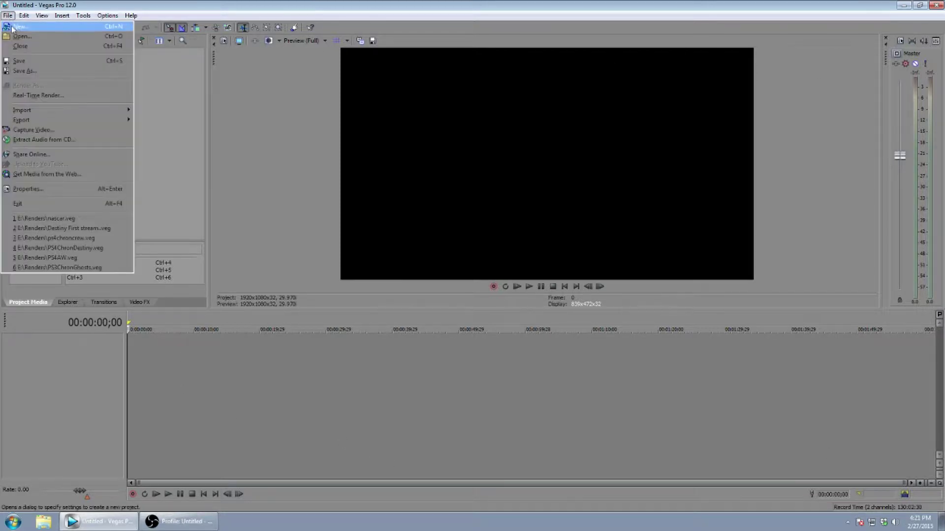
pyautogui.click(20, 29)
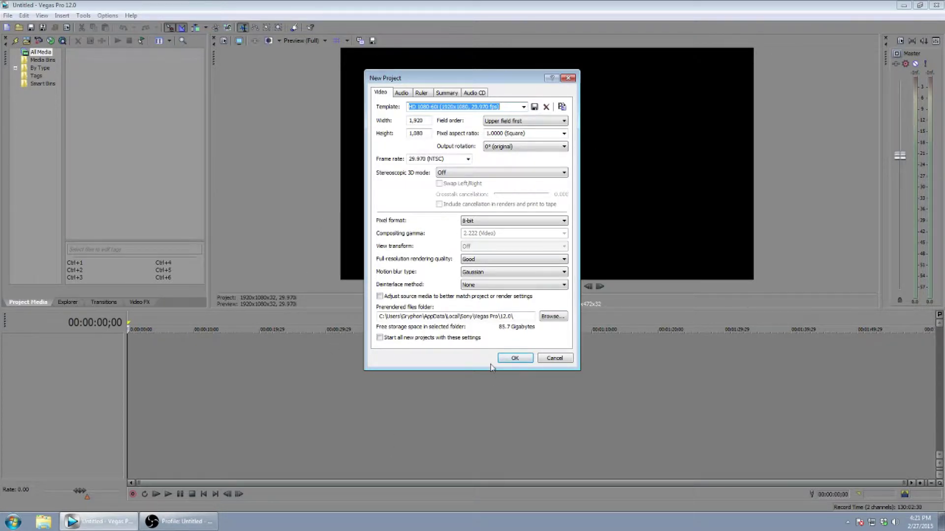
pyautogui.click(514, 358)
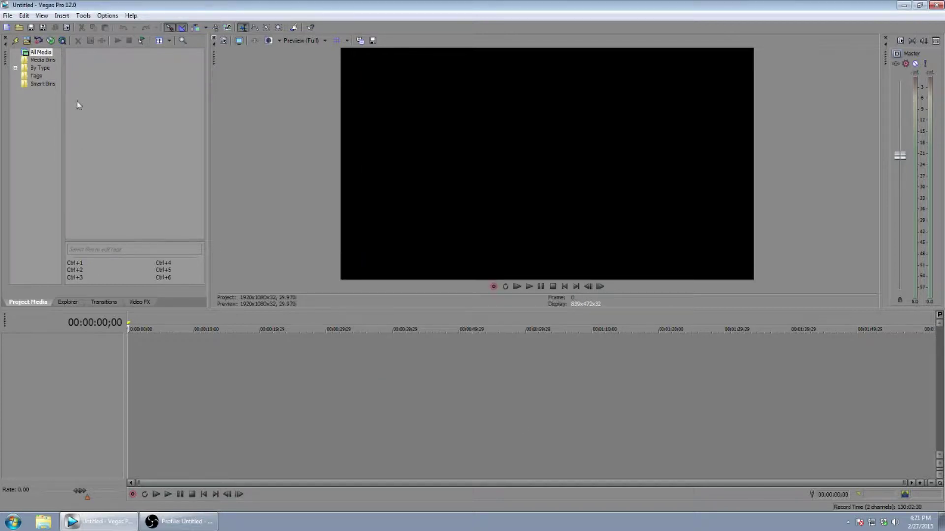
# Step: Start a media import and browse to the Recordings folder on the Storage (E:) drive
pyautogui.click(7, 15)
pyautogui.moveTo(103, 111)
pyautogui.click(145, 110)
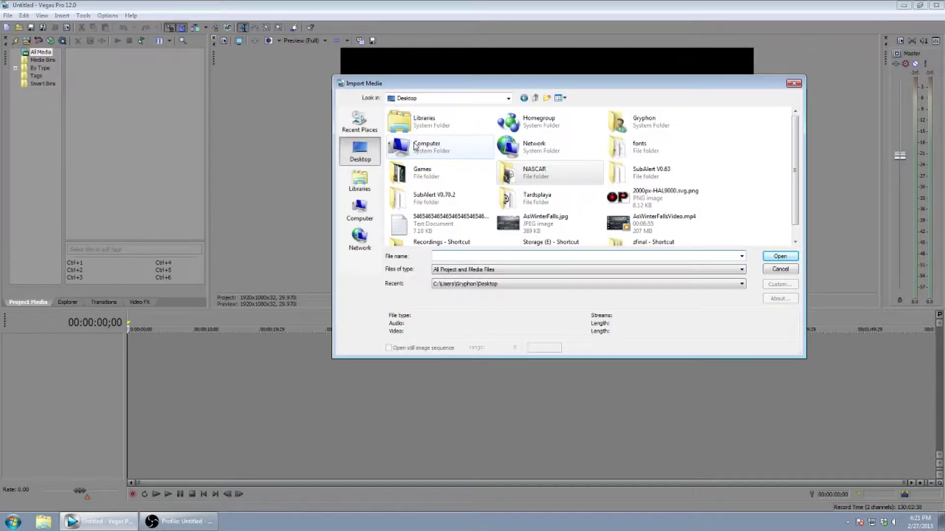
pyautogui.click(360, 209)
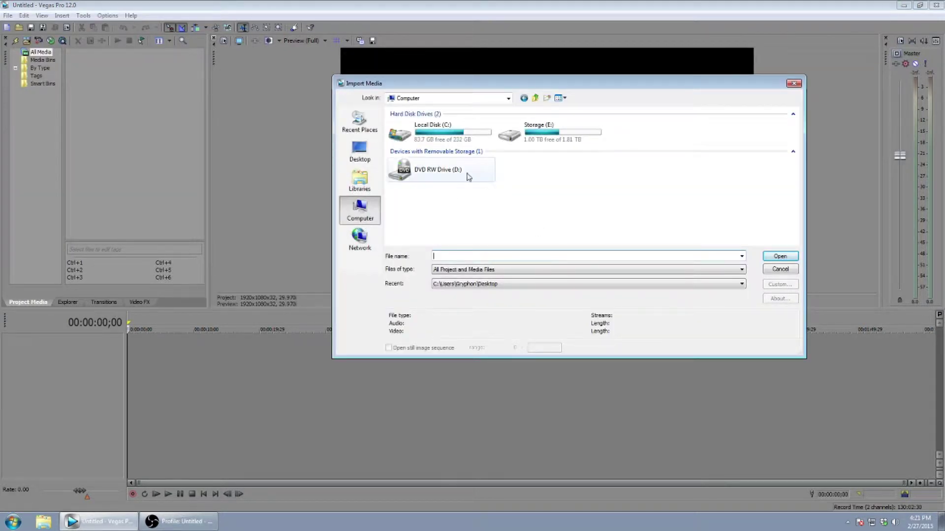
pyautogui.doubleClick(527, 132)
pyautogui.scroll(-3, 368, 236)
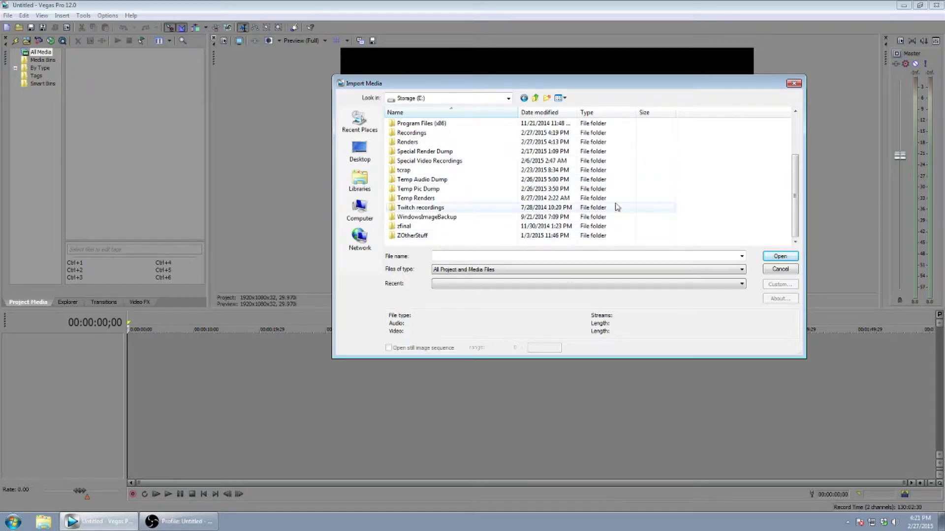
pyautogui.scroll(2, 615, 207)
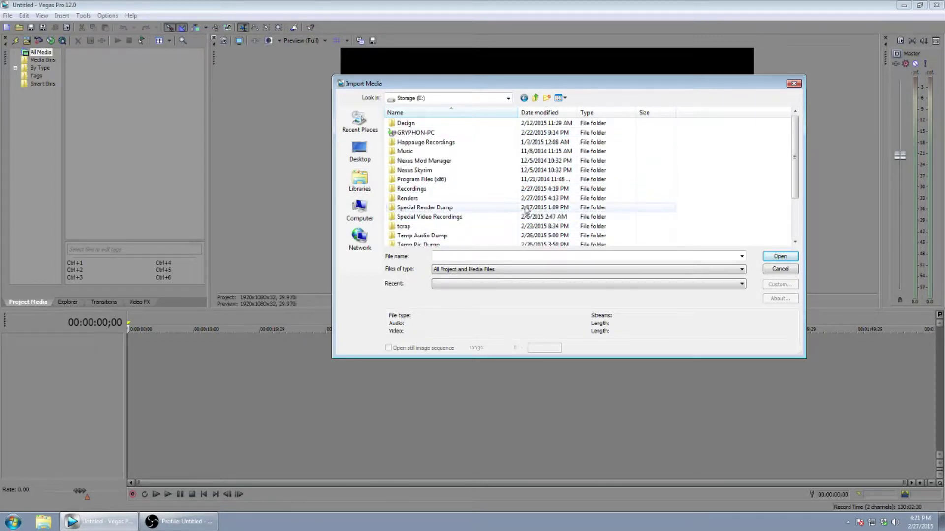
pyautogui.scroll(-2, 512, 209)
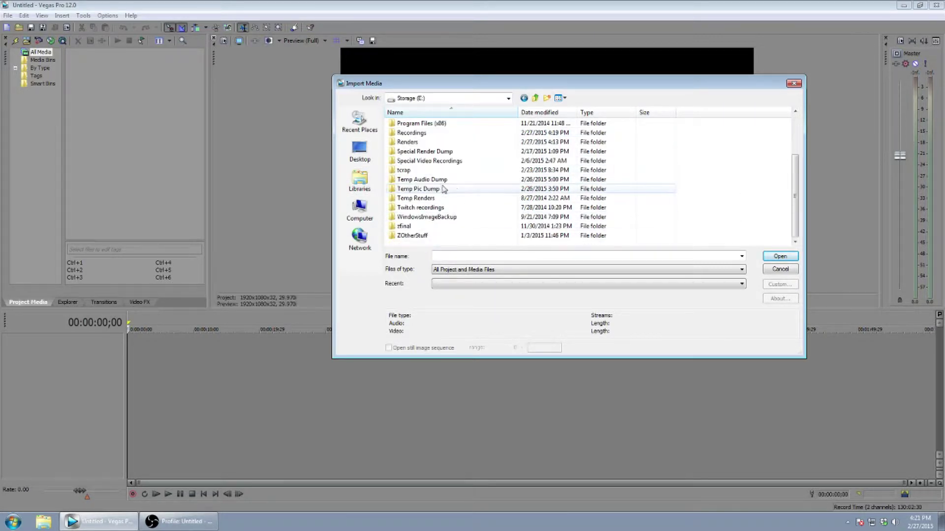
pyautogui.scroll(2, 471, 208)
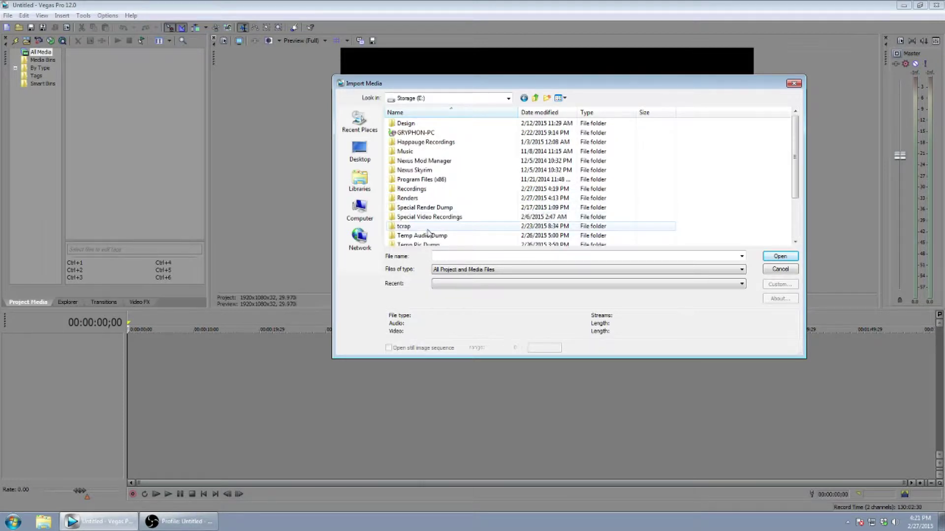
pyautogui.doubleClick(409, 189)
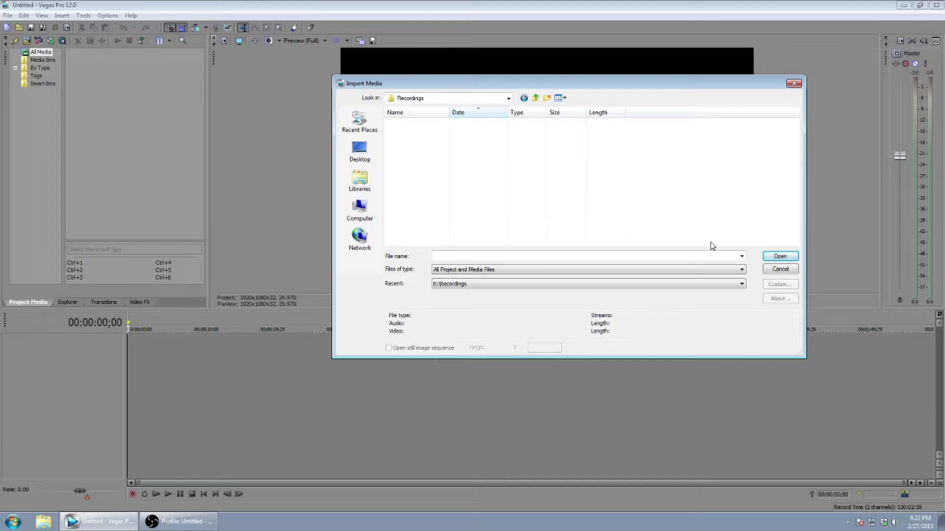
# Step: Look through the MP4 files in the Recordings folder, checking their dates, sizes and lengths
pyautogui.scroll(-8, 425, 189)
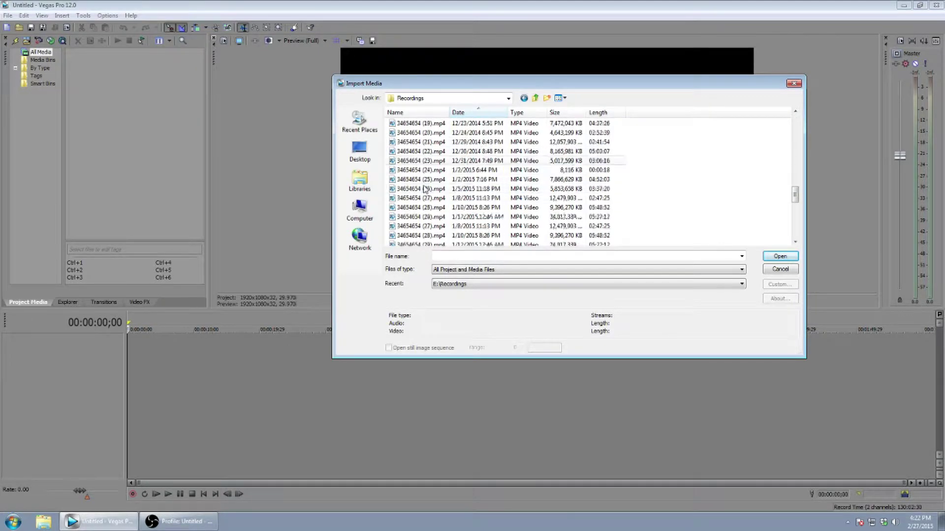
pyautogui.scroll(10, 424, 189)
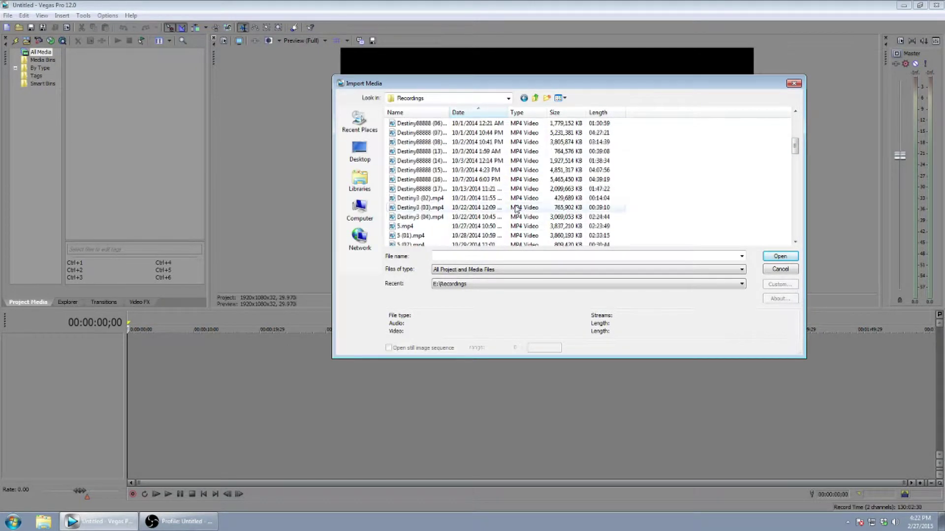
pyautogui.scroll(8, 516, 209)
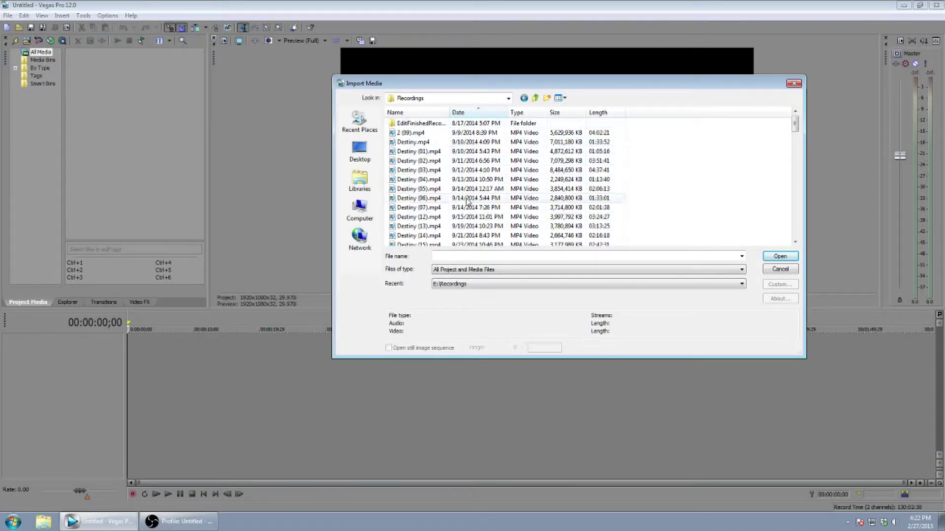
pyautogui.scroll(-10, 477, 237)
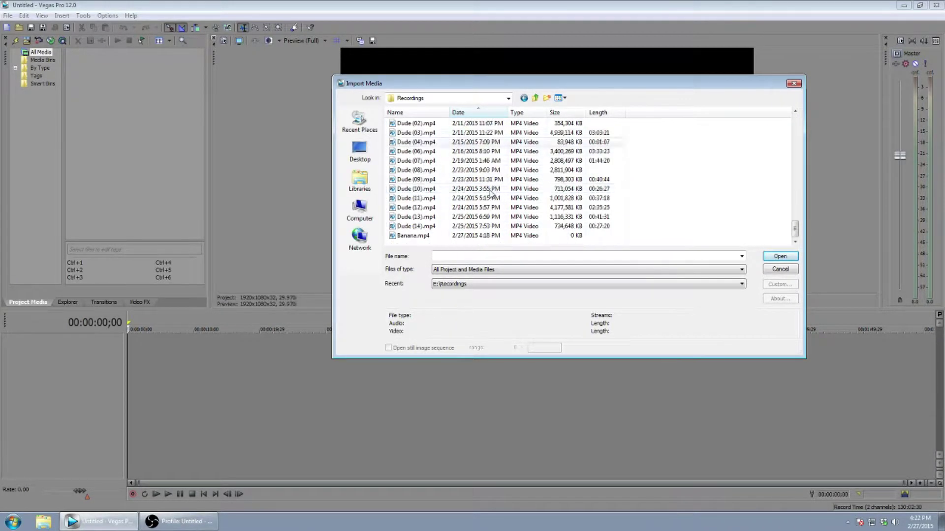
pyautogui.scroll(8, 494, 212)
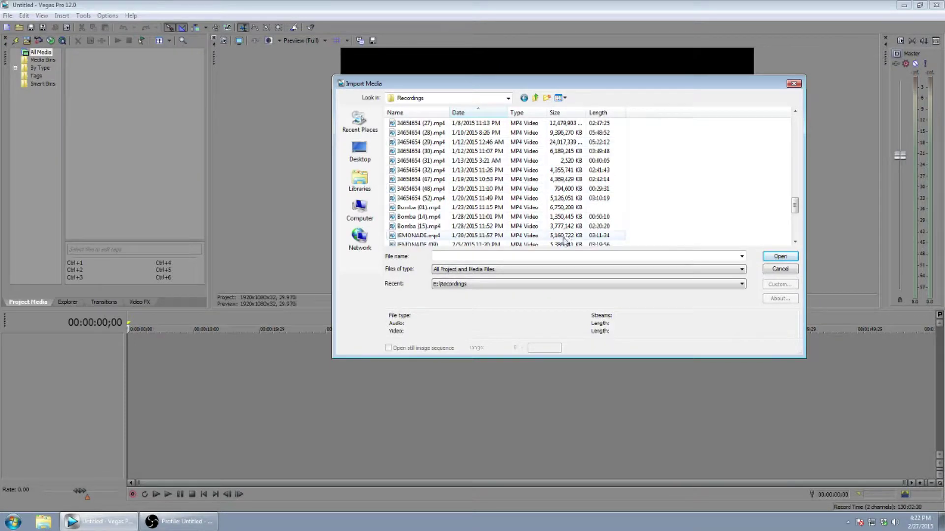
pyautogui.scroll(-6, 414, 172)
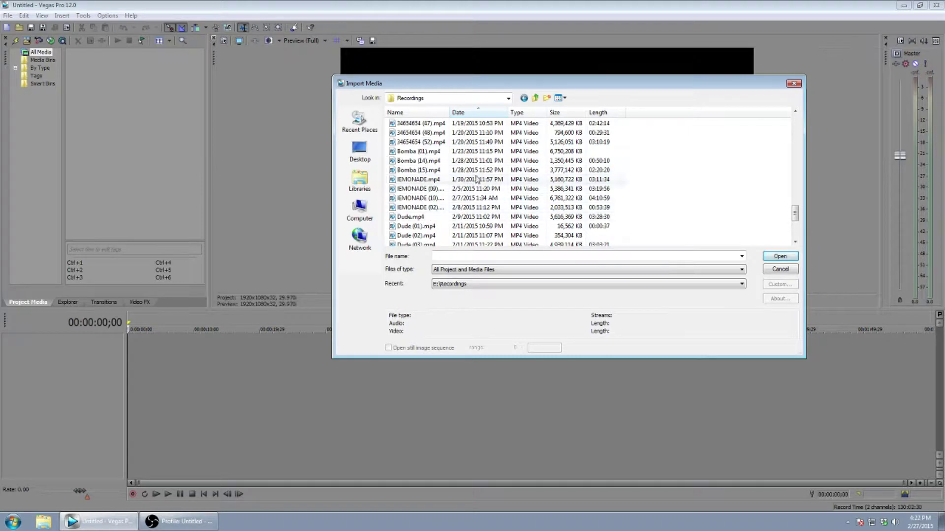
pyautogui.scroll(-4, 458, 197)
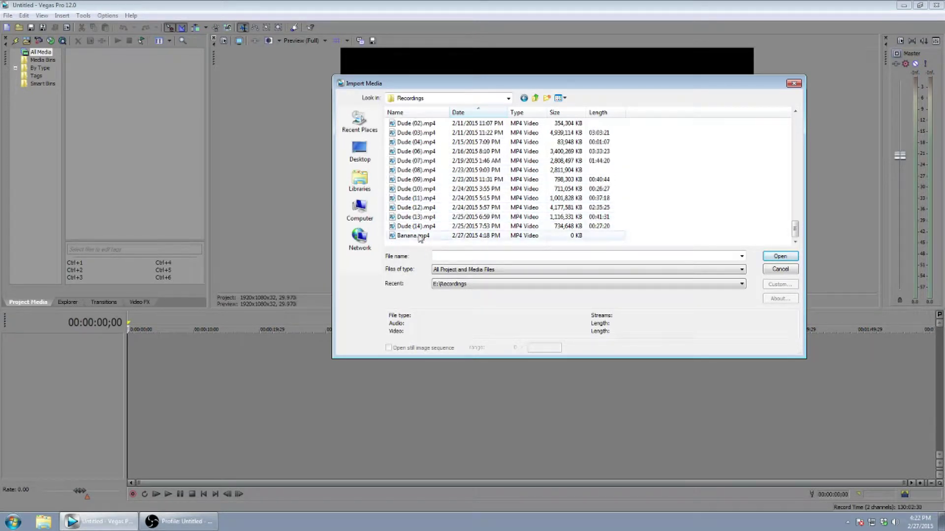
pyautogui.scroll(4, 529, 211)
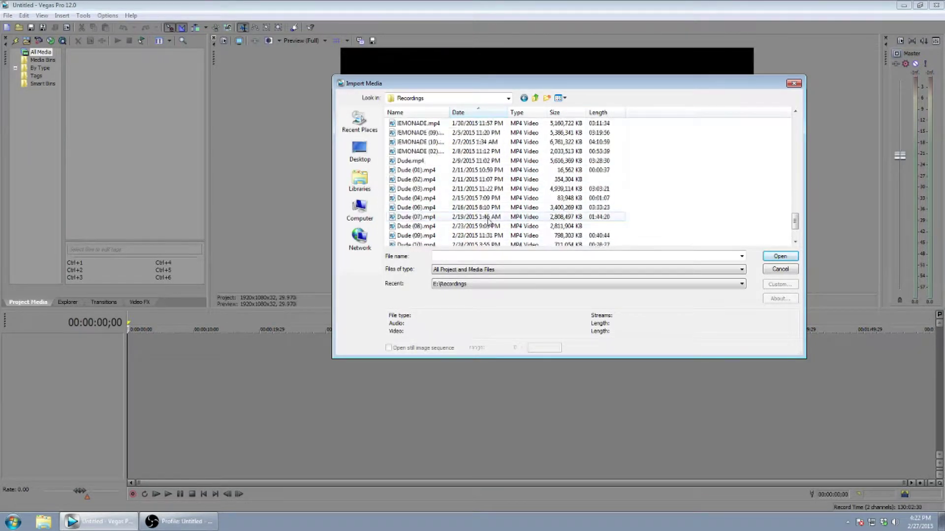
pyautogui.scroll(-4, 537, 236)
pyautogui.scroll(10, 520, 236)
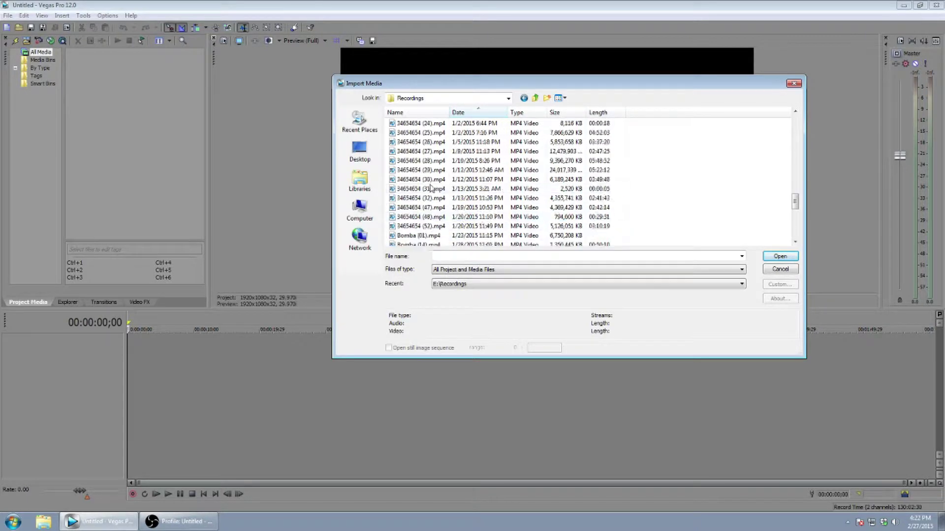
pyautogui.scroll(6, 482, 202)
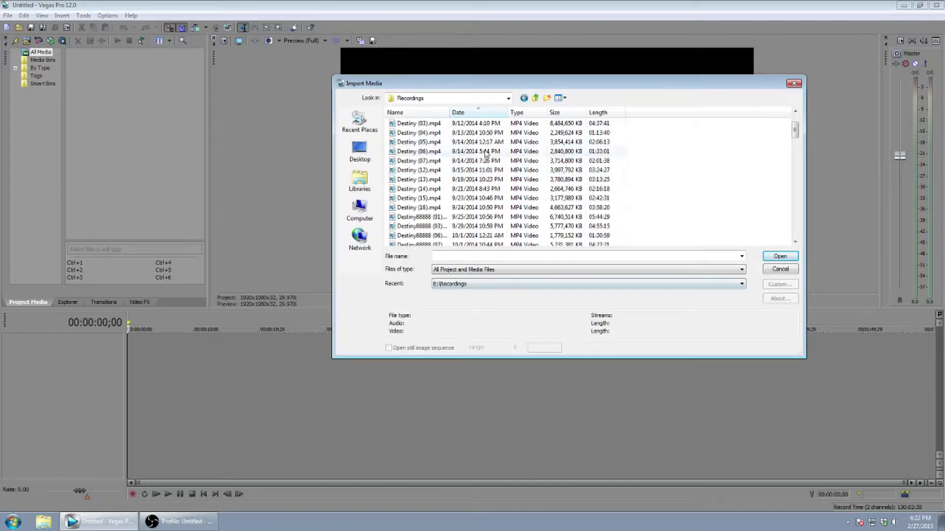
pyautogui.scroll(-3, 492, 170)
pyautogui.scroll(5, 433, 206)
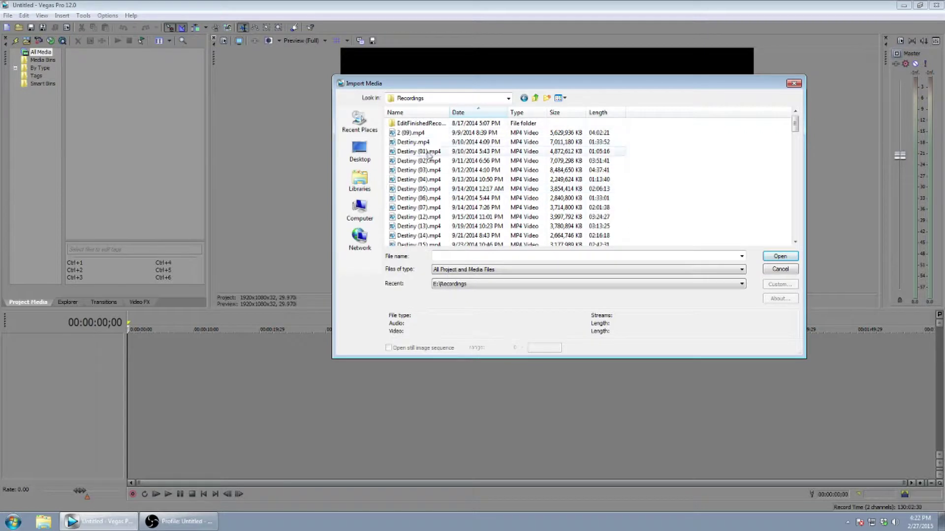
pyautogui.scroll(-2, 431, 197)
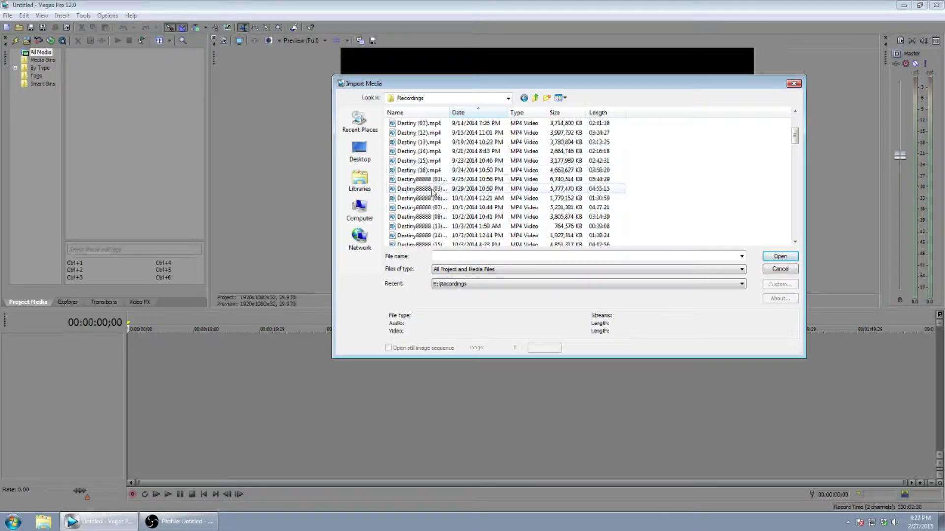
pyautogui.scroll(-2, 440, 187)
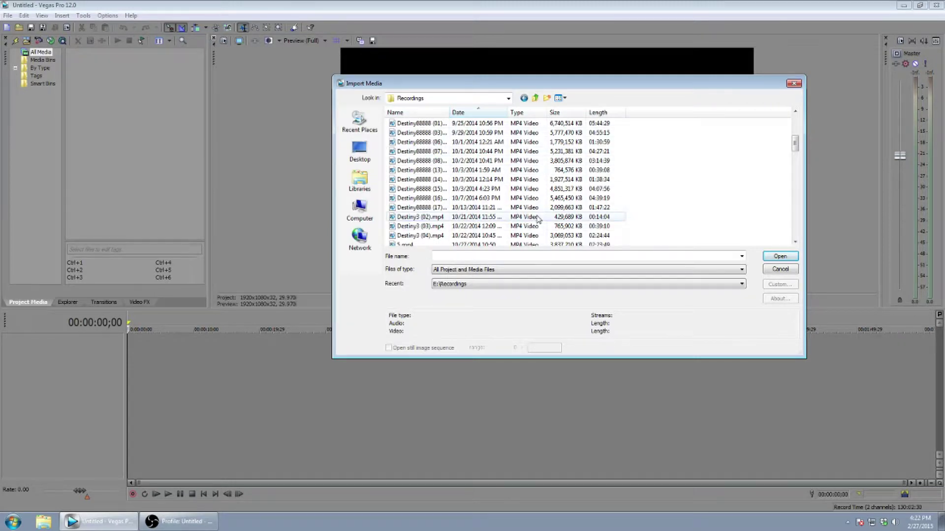
# Step: Import the recording 2 (09).mp4 into the project media
pyautogui.scroll(5, 492, 212)
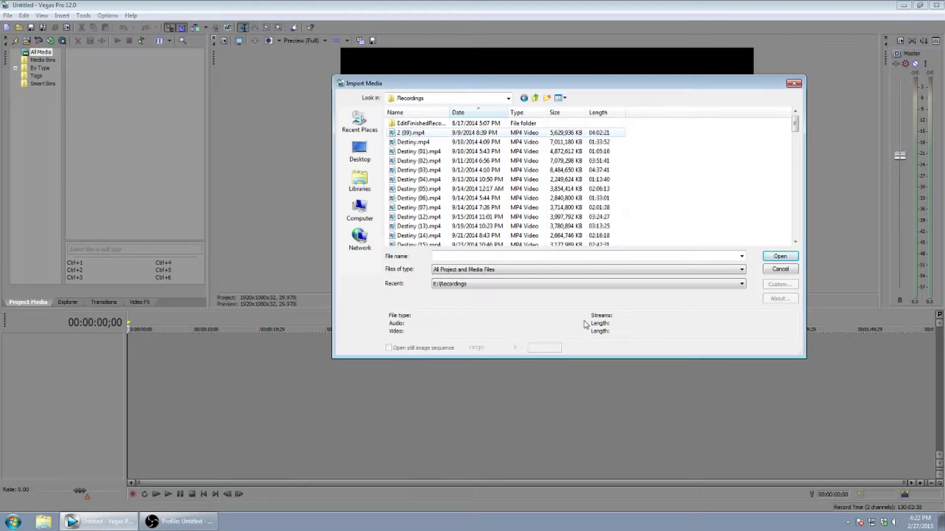
pyautogui.press('Return')
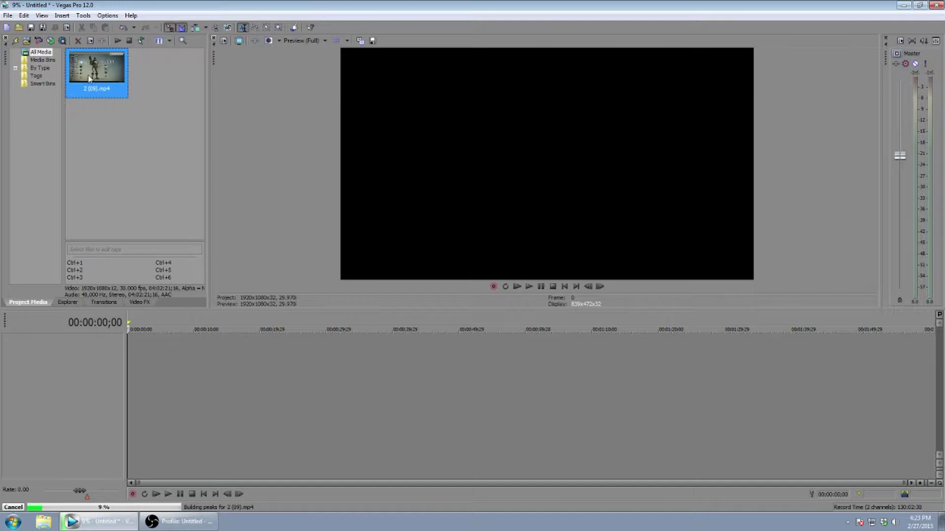
pyautogui.click(10, 16)
pyautogui.click(9, 17)
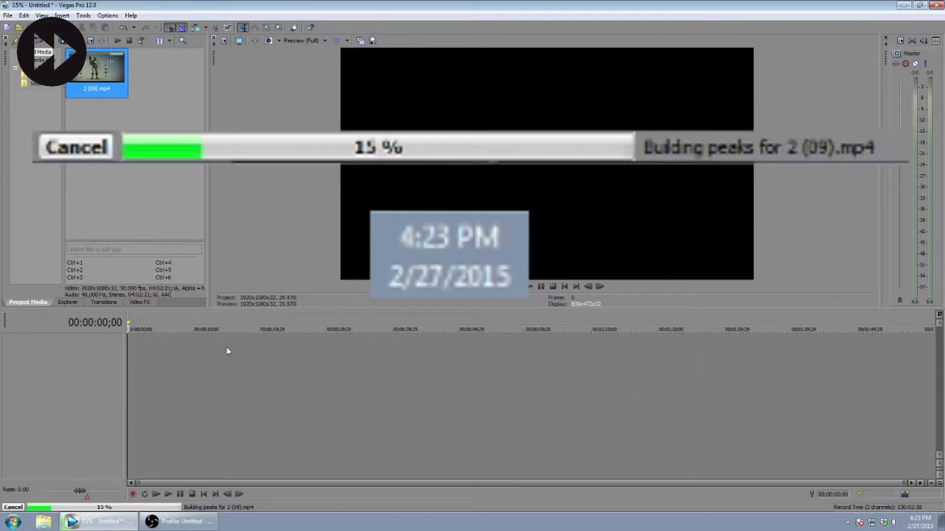
# Step: Import Destiny (03), (06) and (16).mp4 plus Destiny88888 (01), (03), (06) and (14).mp4 from the Recordings folder together into the project media
pyautogui.click(8, 15)
pyautogui.click(157, 106)
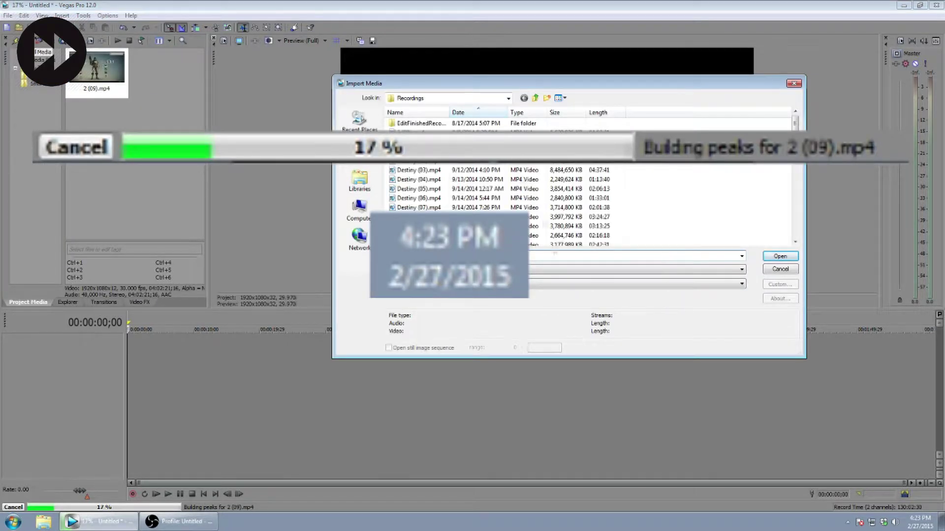
pyautogui.click(418, 198)
pyautogui.scroll(-3, 492, 197)
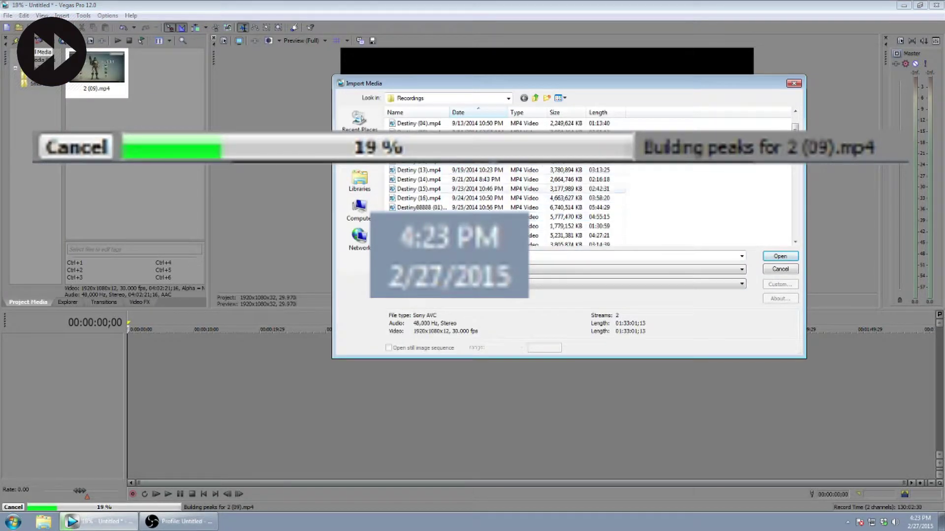
pyautogui.scroll(-3, 492, 196)
pyautogui.keyDown('ctrl'); pyautogui.click(423, 171); pyautogui.keyUp('ctrl')
pyautogui.keyDown('ctrl'); pyautogui.click(423, 208); pyautogui.keyUp('ctrl')
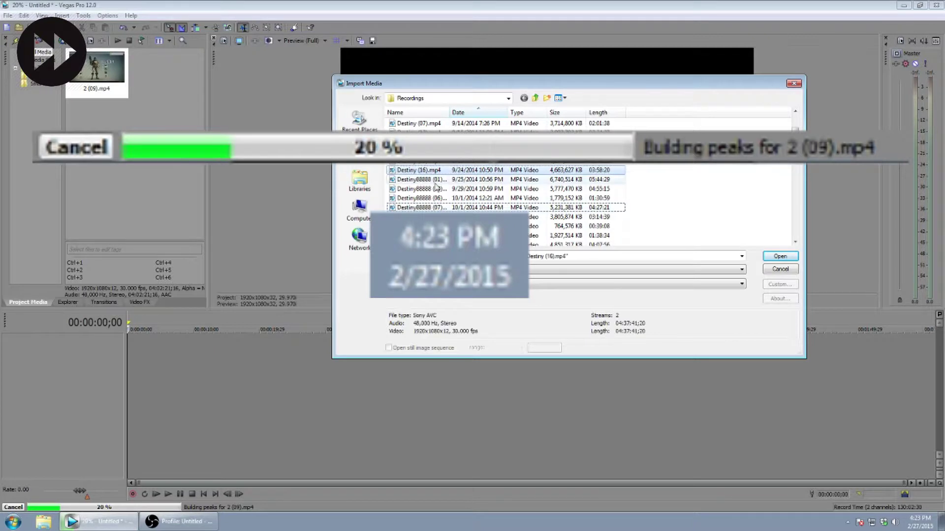
pyautogui.scroll(1, 492, 197)
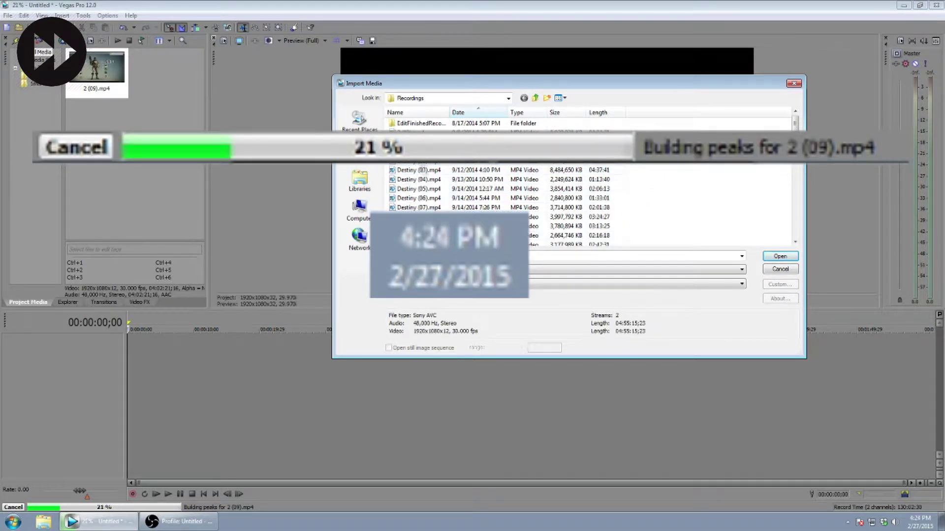
pyautogui.keyDown('ctrl'); pyautogui.click(482, 198); pyautogui.keyUp('ctrl')
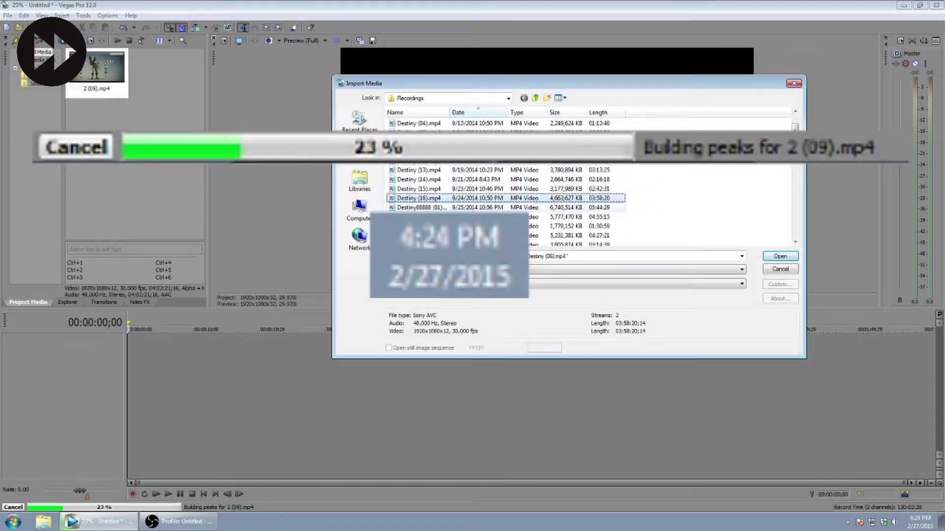
pyautogui.keyDown('ctrl'); pyautogui.click(562, 210); pyautogui.keyUp('ctrl')
pyautogui.scroll(-2, 562, 210)
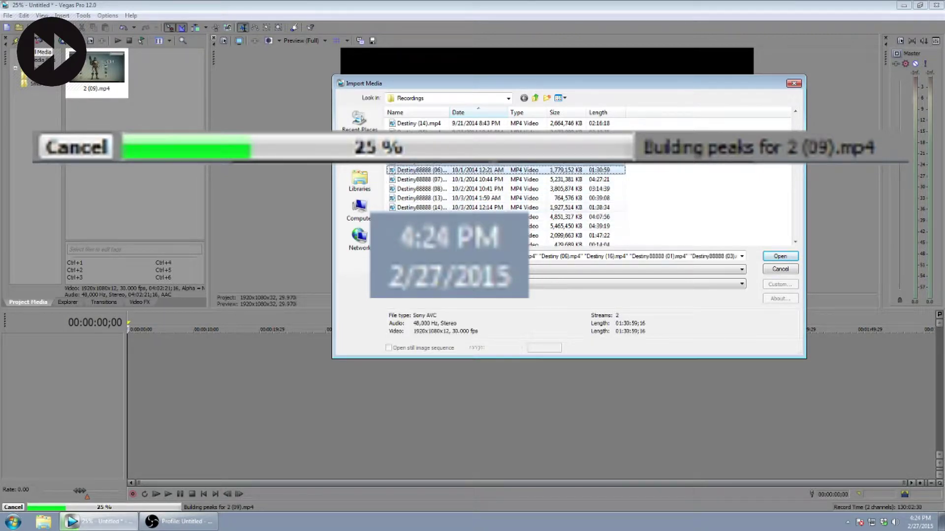
pyautogui.keyDown('ctrl'); pyautogui.click(418, 207); pyautogui.keyUp('ctrl')
pyautogui.click(779, 255)
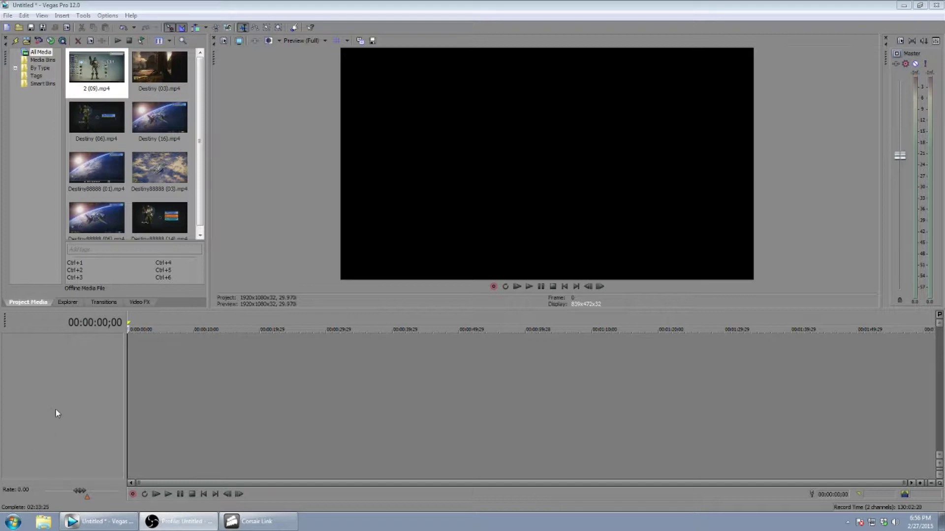
pyautogui.scroll(-1, 142, 203)
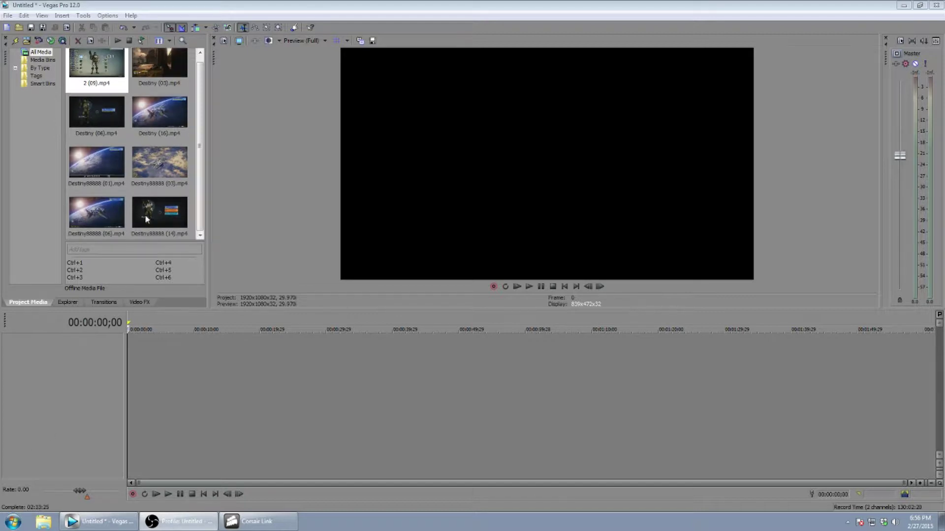
# Step: Review the imported recordings, check the Recordings folder from the desktop, and return to Vegas Pro
pyautogui.scroll(1, 146, 229)
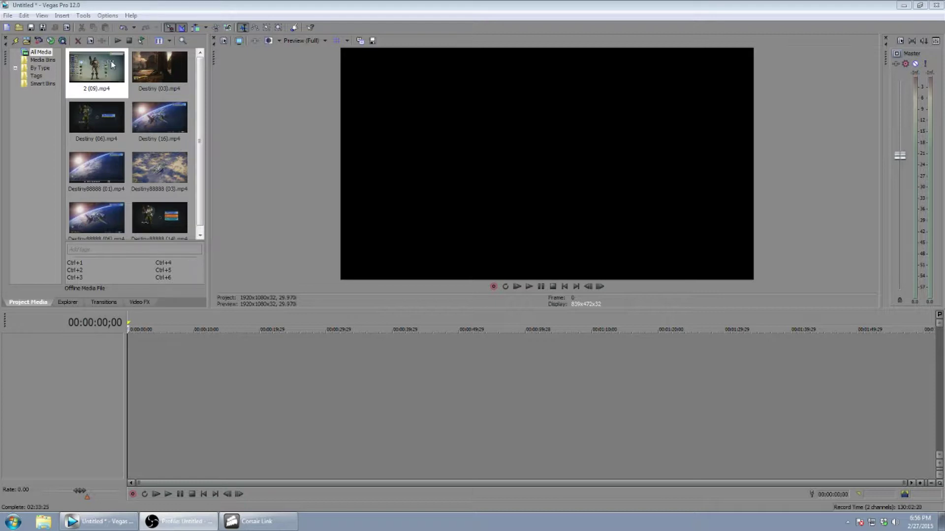
pyautogui.scroll(-1, 166, 211)
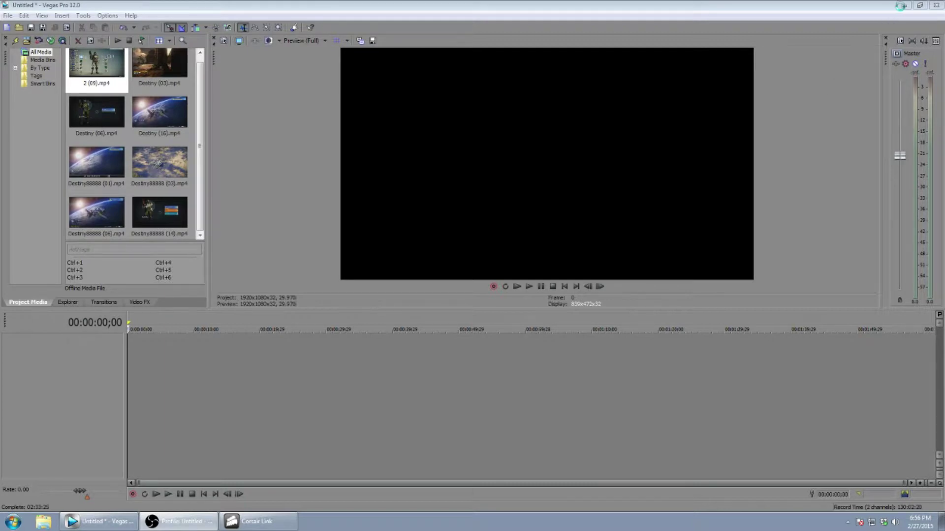
pyautogui.click(902, 6)
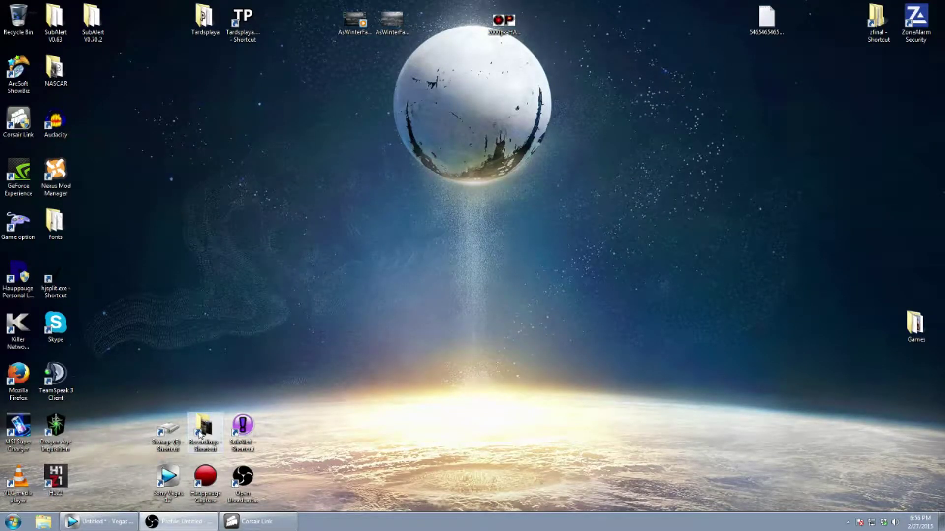
pyautogui.doubleClick(211, 421)
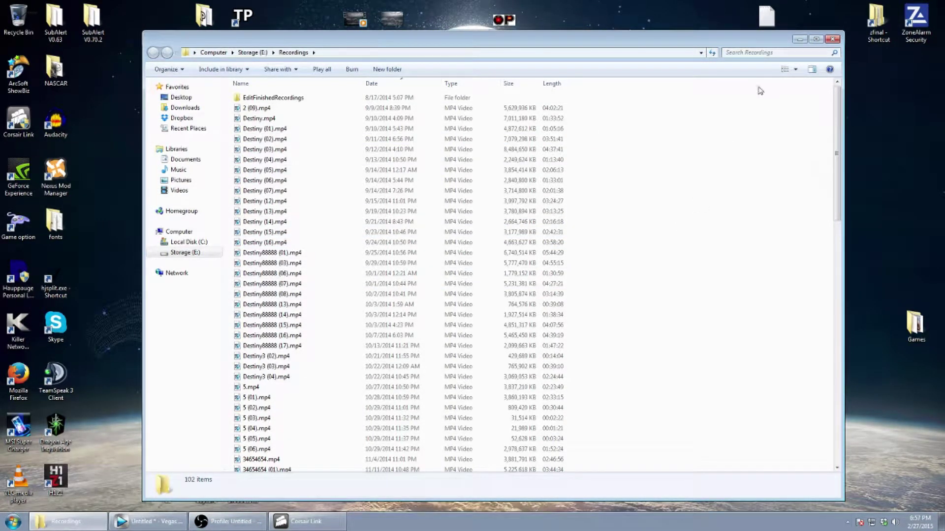
pyautogui.click(832, 39)
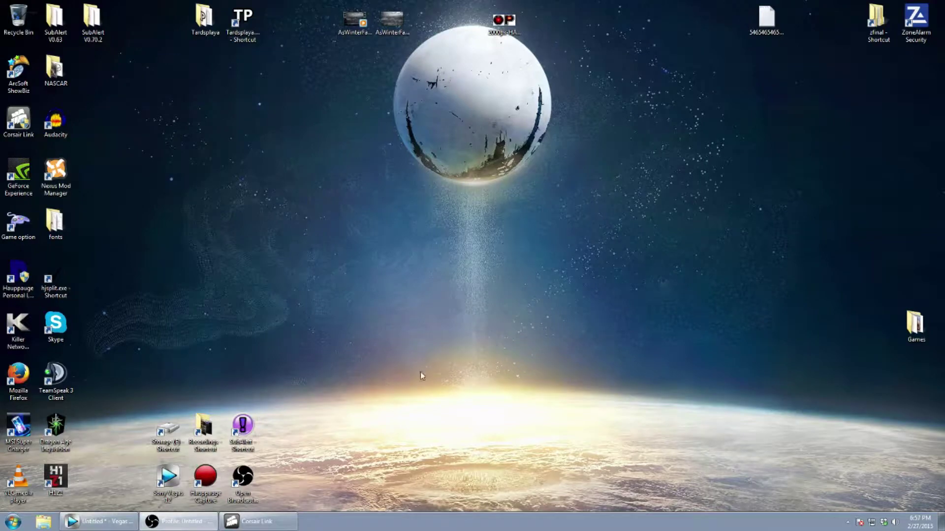
pyautogui.click(99, 521)
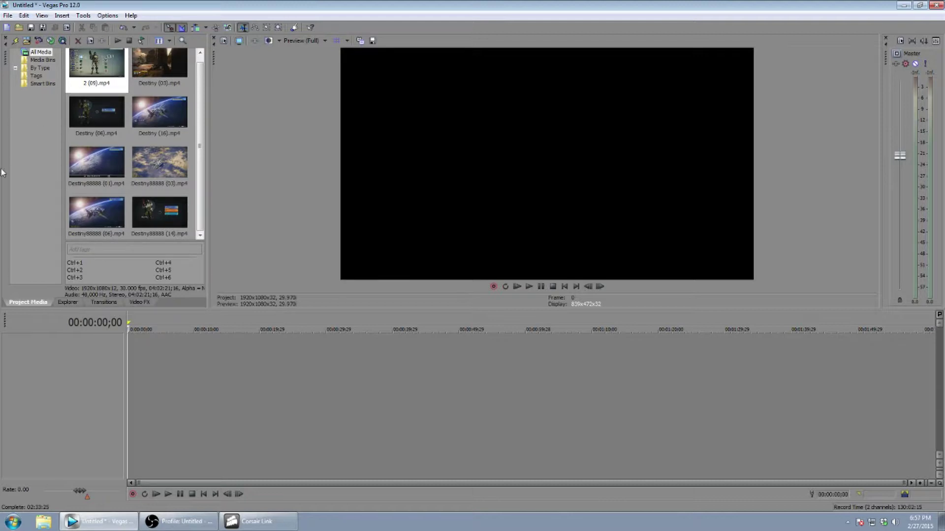
# Step: Place 2 (09).mp4 at the start of the empty timeline and play a short passage from 01:46:38:29
pyautogui.moveTo(101, 75); pyautogui.dragTo(129, 401)
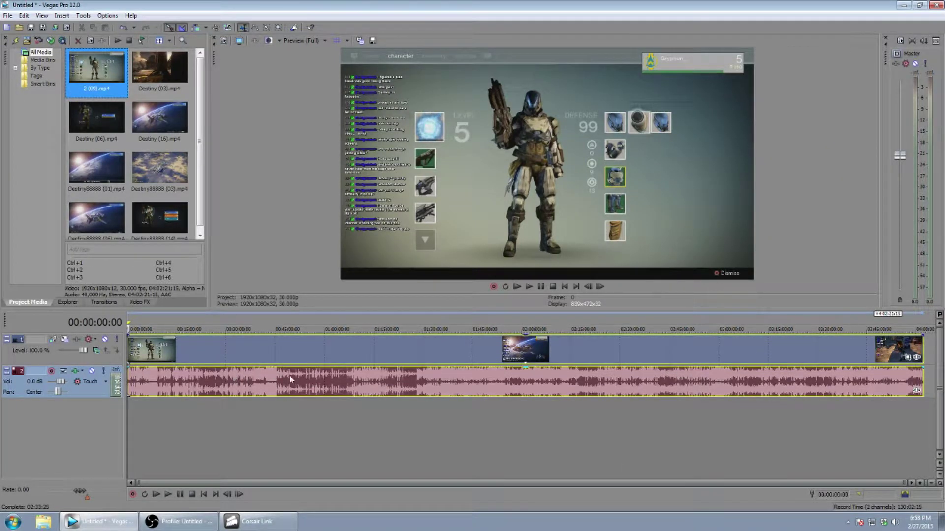
pyautogui.click(480, 377)
pyautogui.scroll(8, 495, 415)
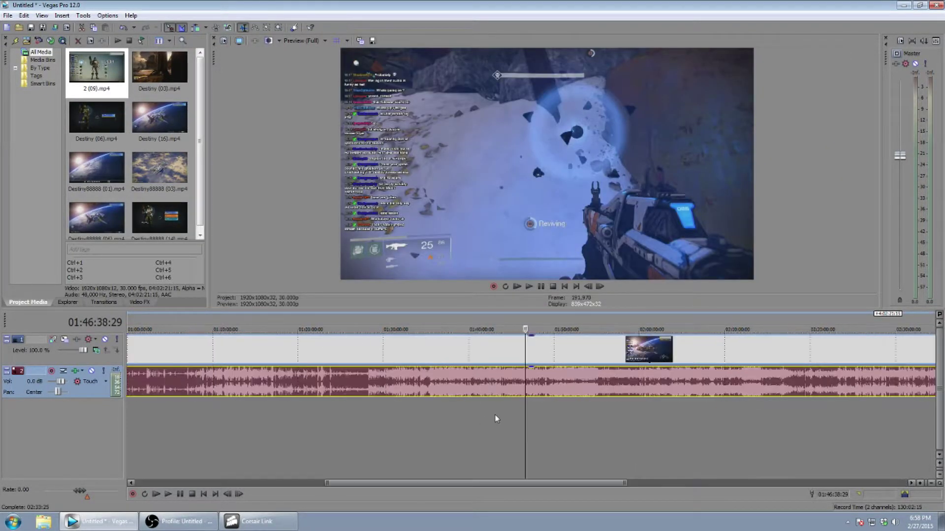
pyautogui.scroll(5, 569, 407)
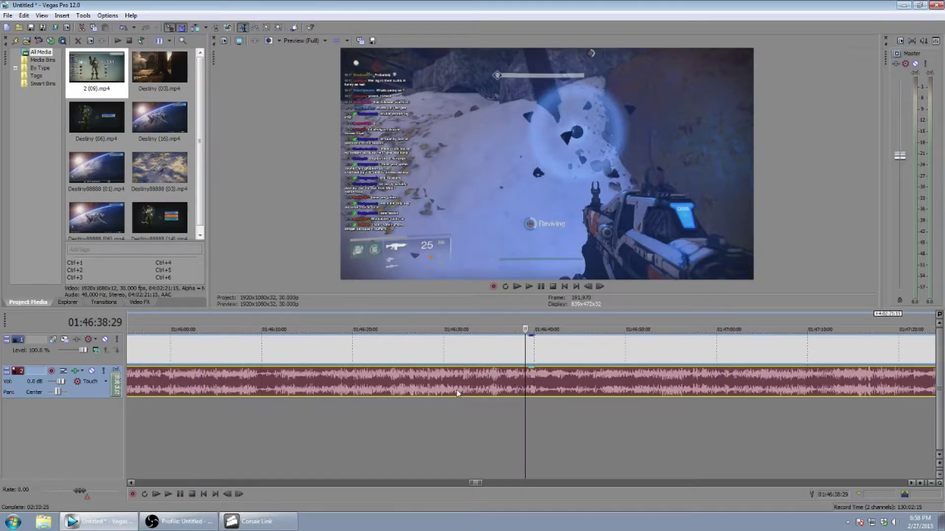
pyautogui.click(169, 495)
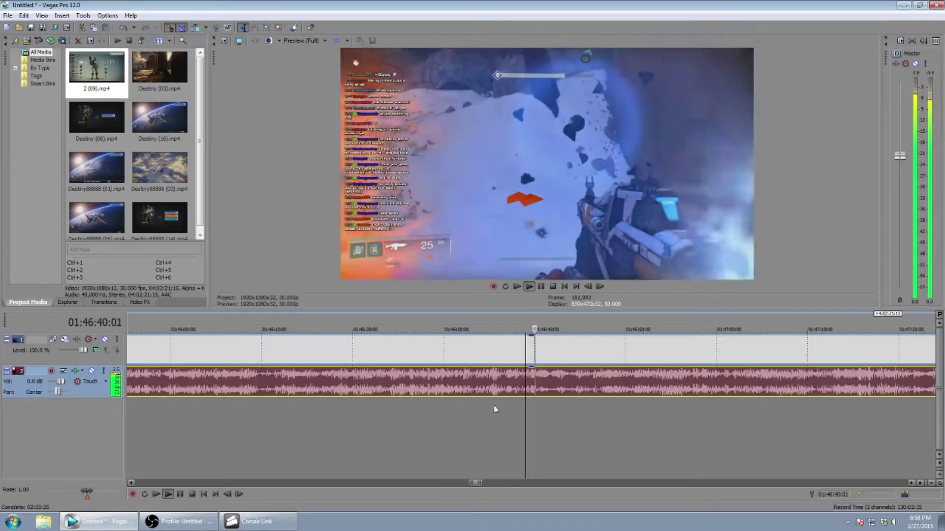
pyautogui.click(180, 495)
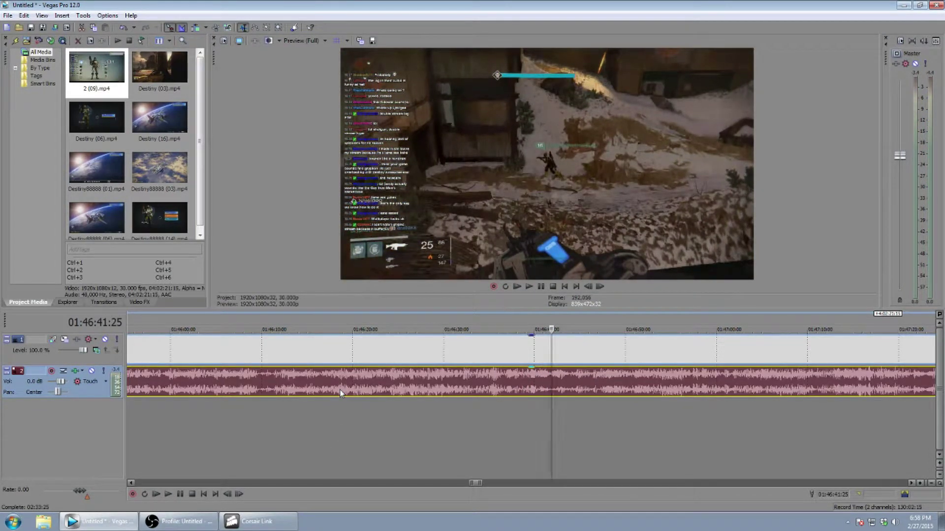
pyautogui.scroll(-2, 640, 478)
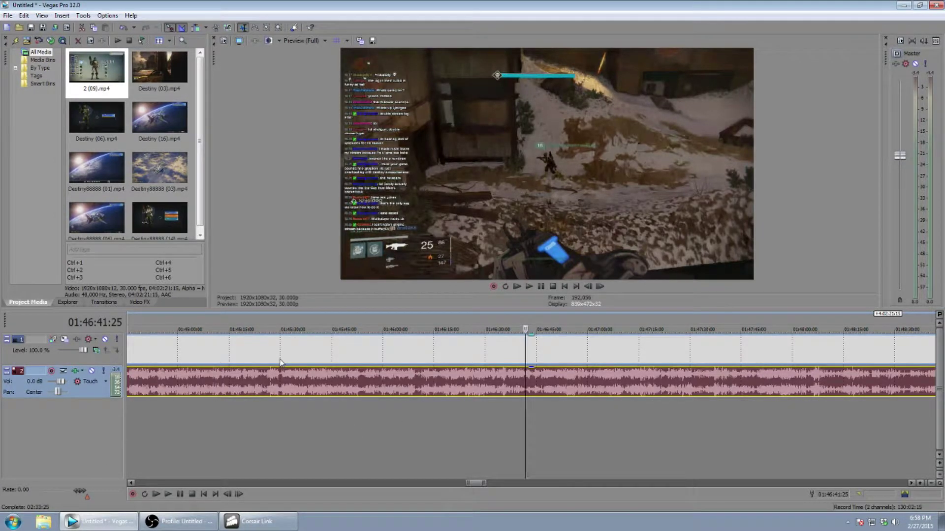
pyautogui.scroll(-1, 452, 379)
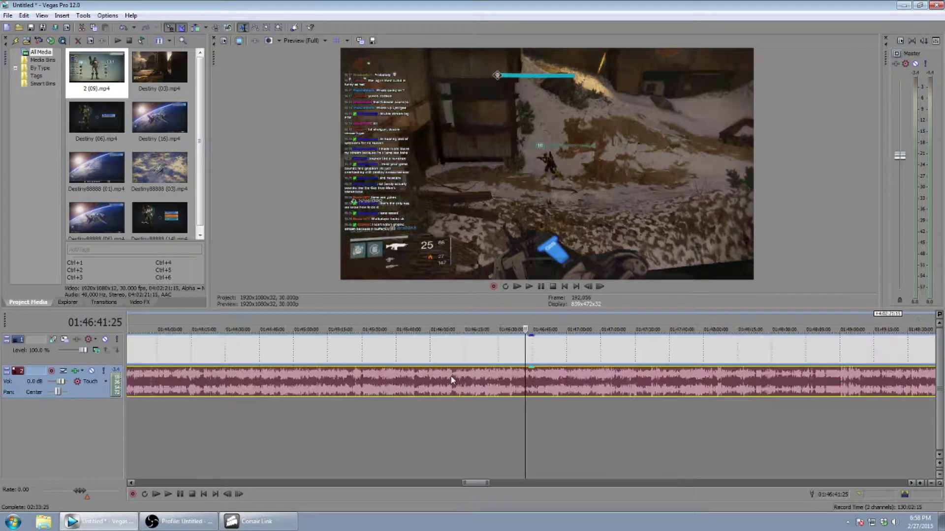
pyautogui.scroll(-2, 505, 414)
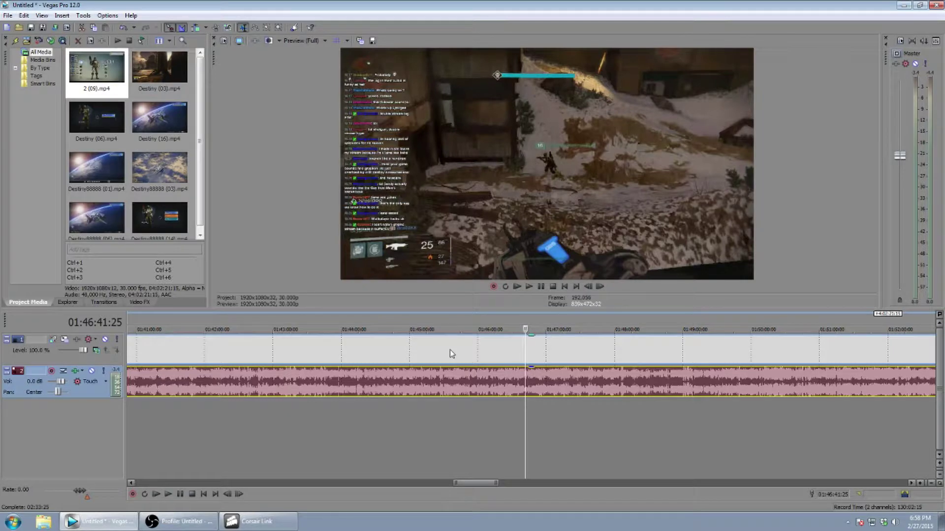
pyautogui.scroll(-4, 461, 467)
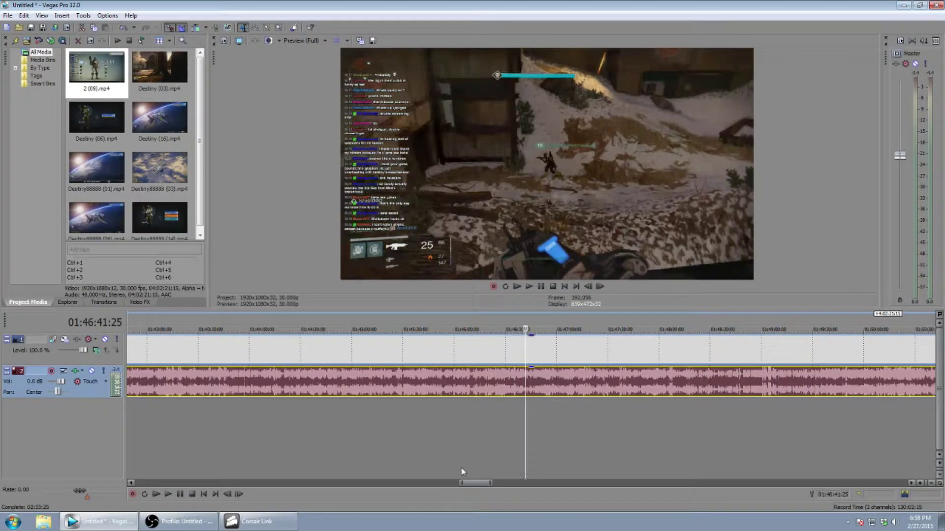
pyautogui.scroll(-1, 437, 460)
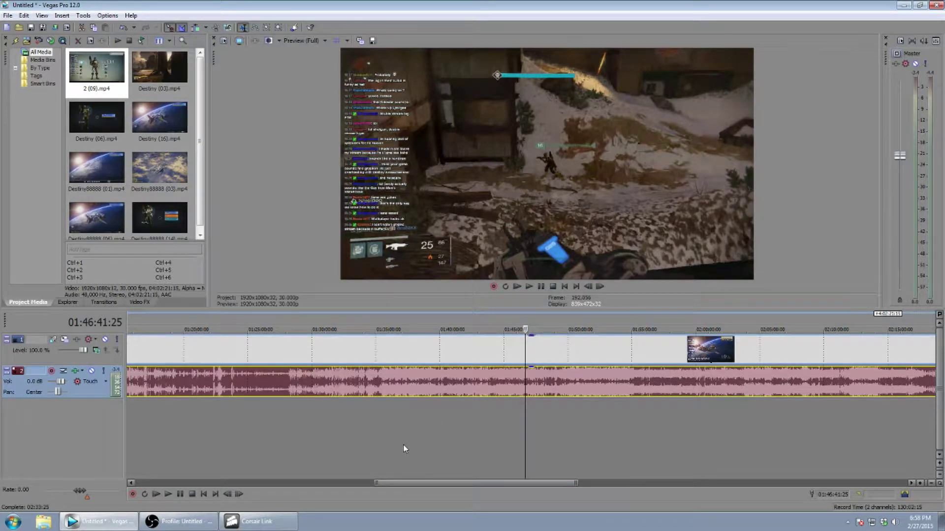
pyautogui.scroll(1, 427, 460)
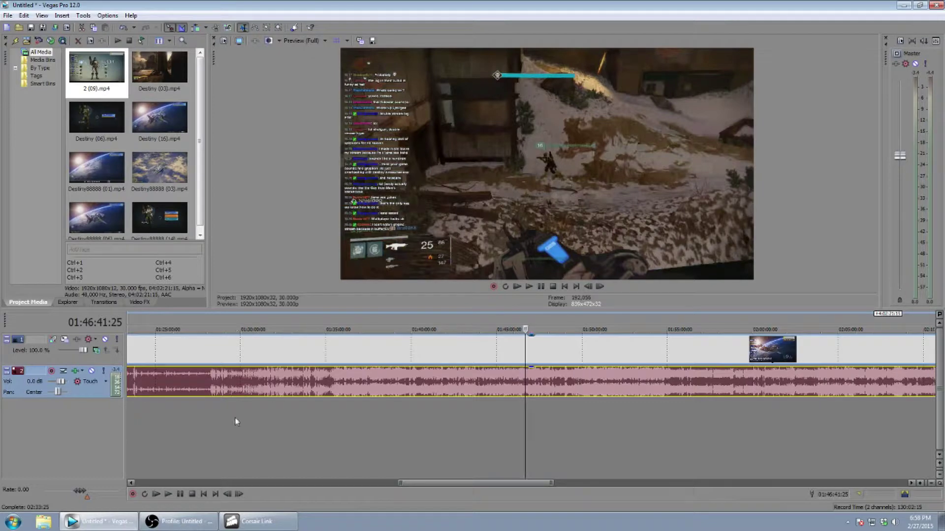
pyautogui.scroll(-1, 236, 423)
pyautogui.scroll(-1, 241, 343)
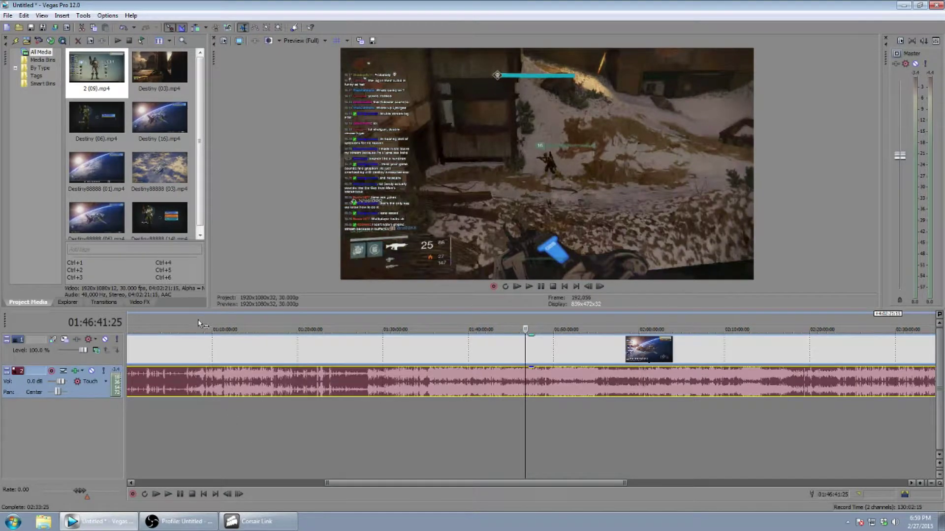
# Step: Find where The Devils' Lair mission loads in the recording and split the clip there at 01:08:12:20
pyautogui.scroll(-1, 204, 325)
pyautogui.click(237, 329)
pyautogui.scroll(2, 274, 405)
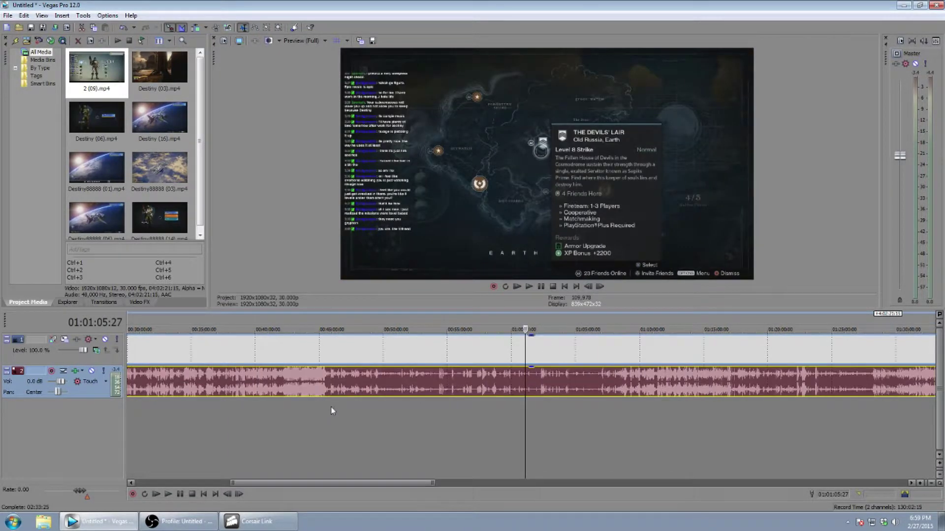
pyautogui.click(538, 323)
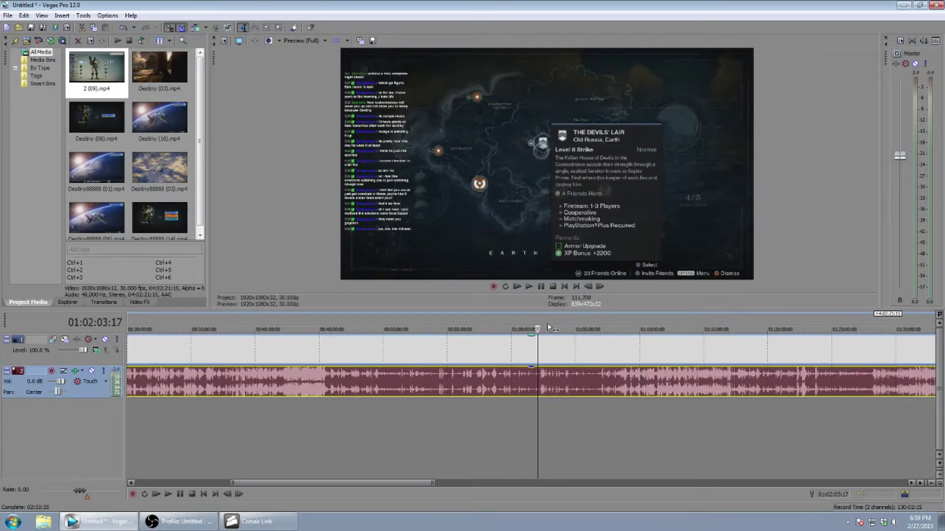
pyautogui.click(543, 325)
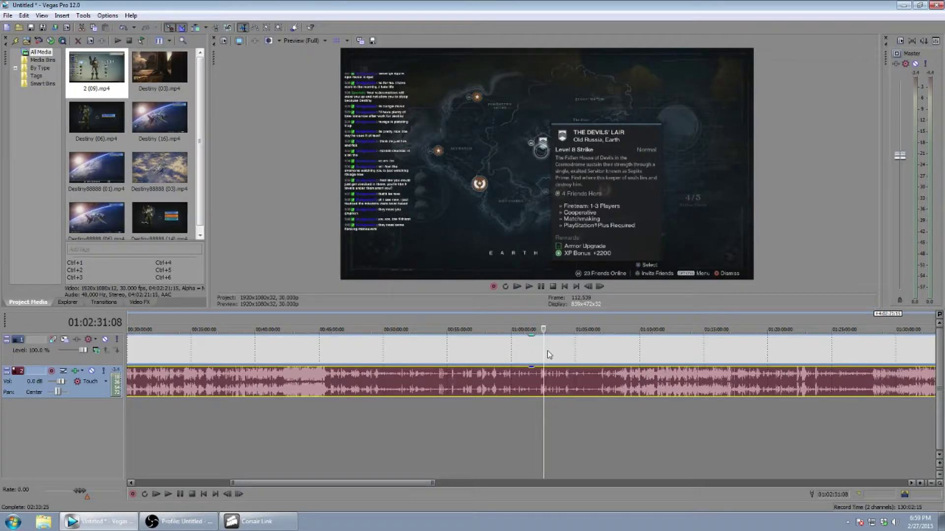
pyautogui.click(565, 322)
pyautogui.click(586, 320)
pyautogui.click(611, 327)
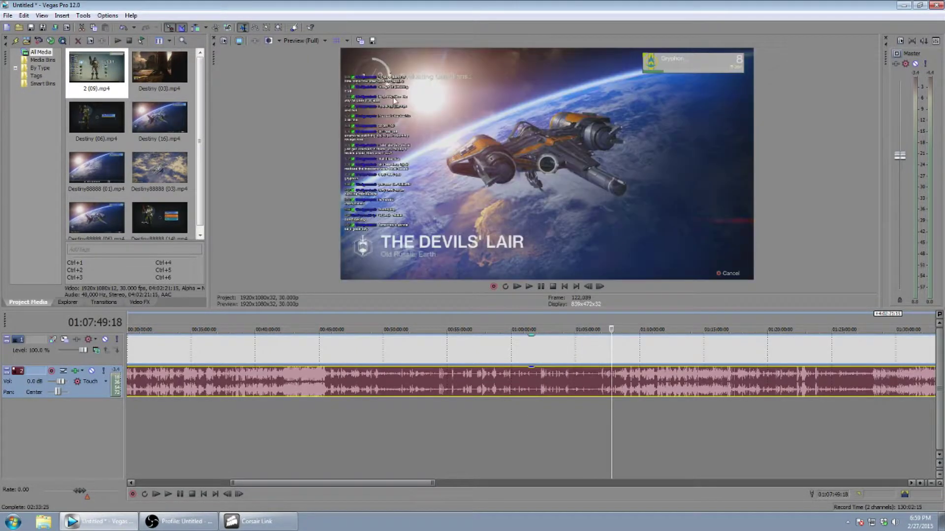
pyautogui.click(615, 324)
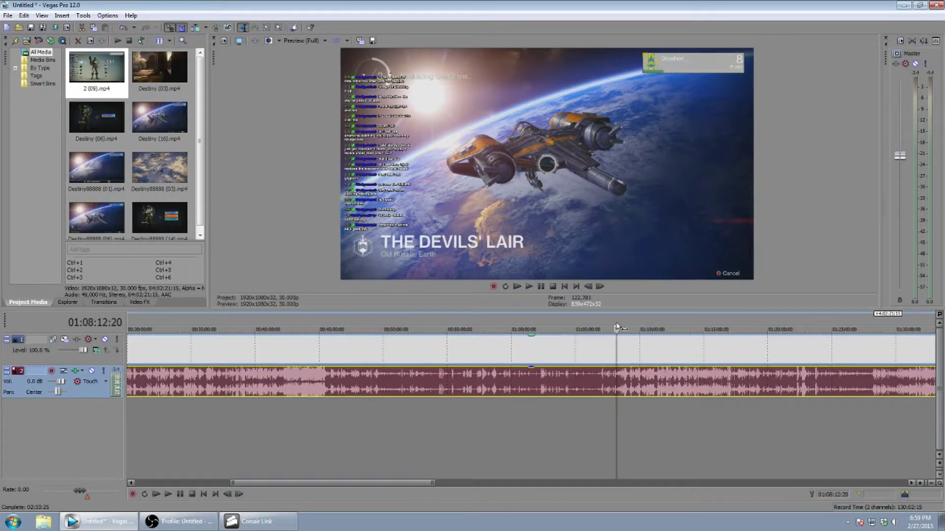
pyautogui.rightClick(616, 344)
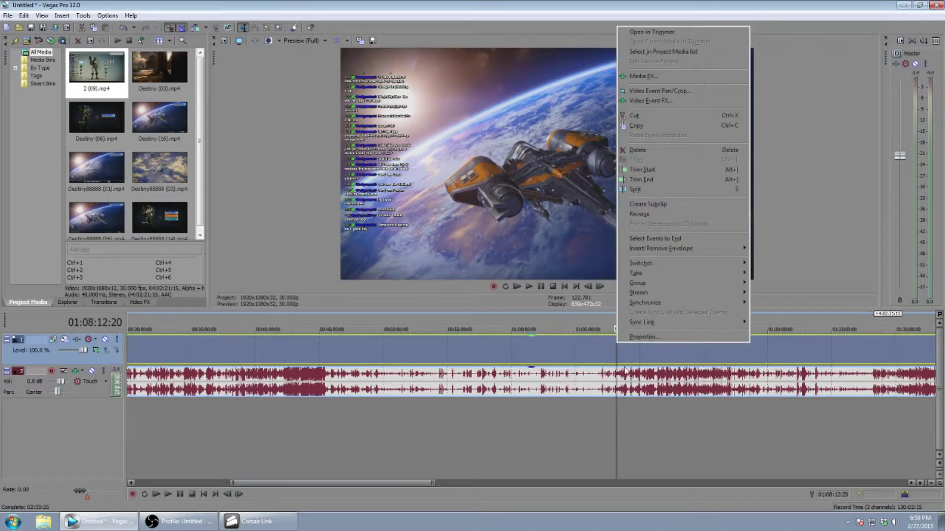
pyautogui.click(638, 193)
# Step: Delete the section before the split and move the remaining clip to the start of the timeline
pyautogui.click(531, 346)
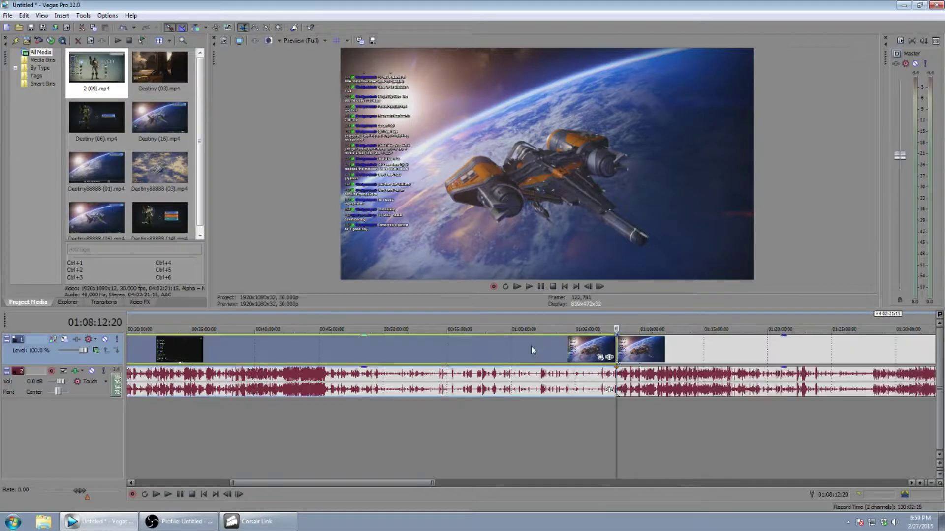
pyautogui.rightClick(531, 346)
pyautogui.click(562, 155)
pyautogui.moveTo(686, 353); pyautogui.dragTo(226, 372)
# Step: Find the orbit view that follows the mission's Activity Rewards screen and split the clip there at 00:48:26:19
pyautogui.scroll(-3, 256, 353)
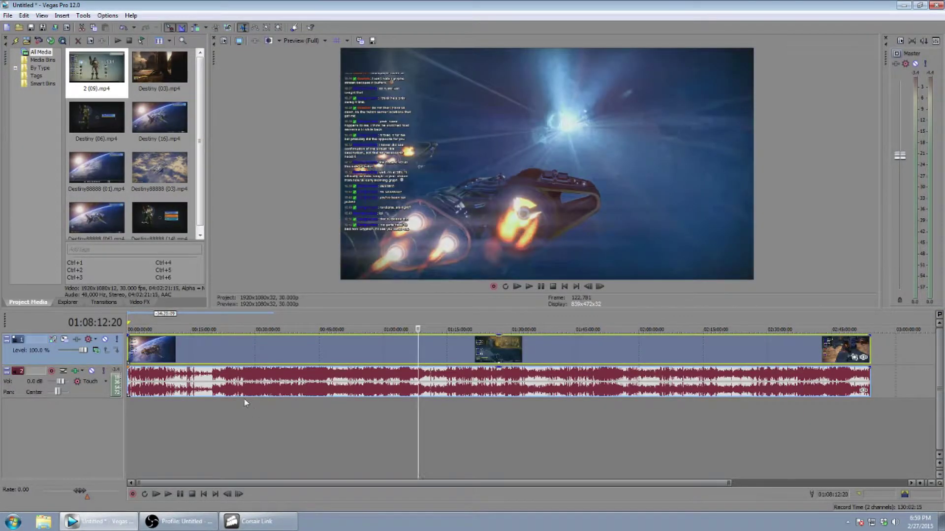
pyautogui.click(244, 329)
pyautogui.click(269, 327)
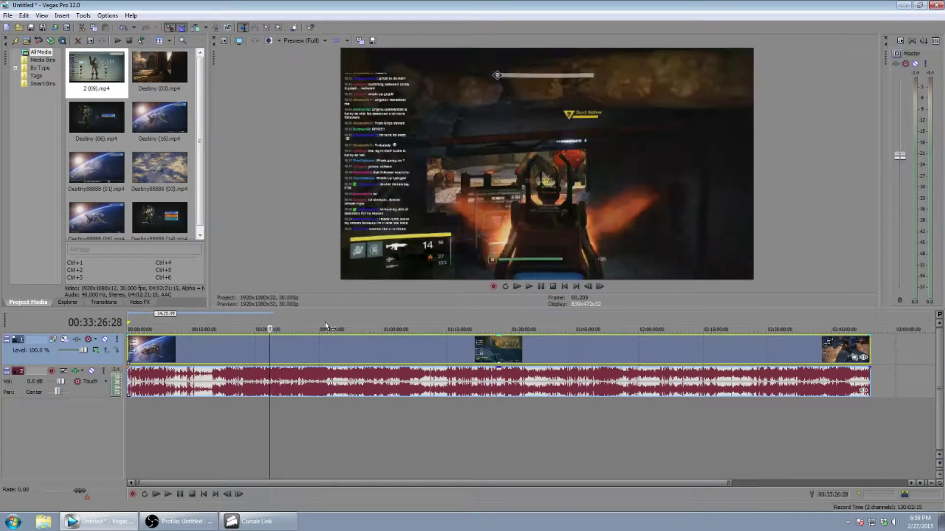
pyautogui.click(324, 328)
pyautogui.click(351, 328)
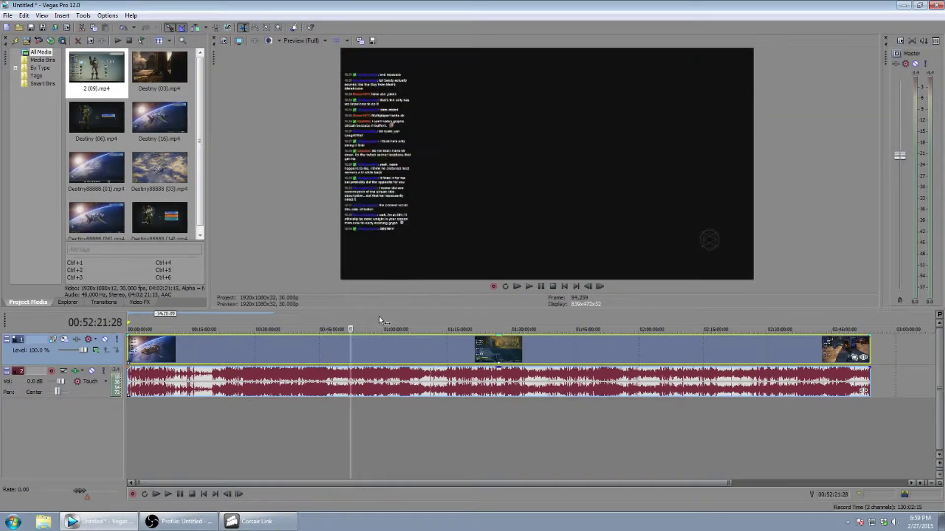
pyautogui.click(342, 328)
pyautogui.click(335, 324)
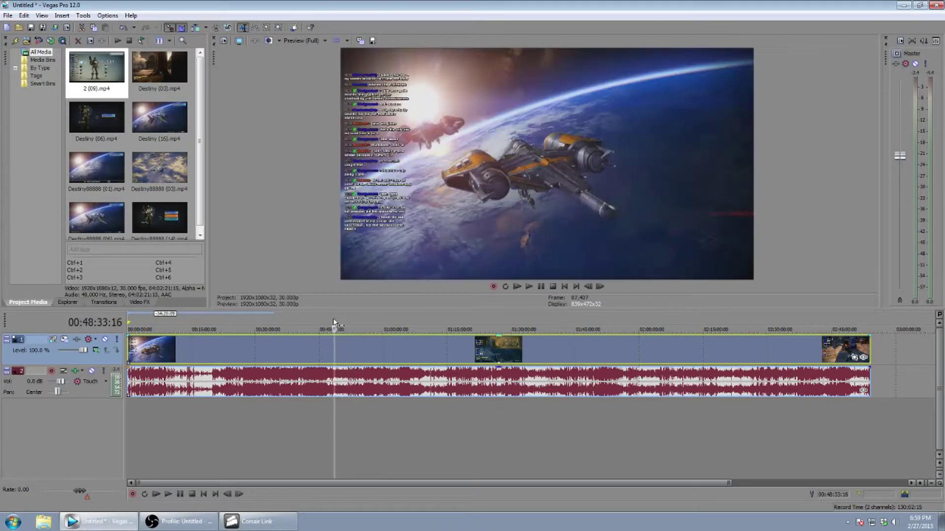
pyautogui.click(328, 323)
pyautogui.click(325, 323)
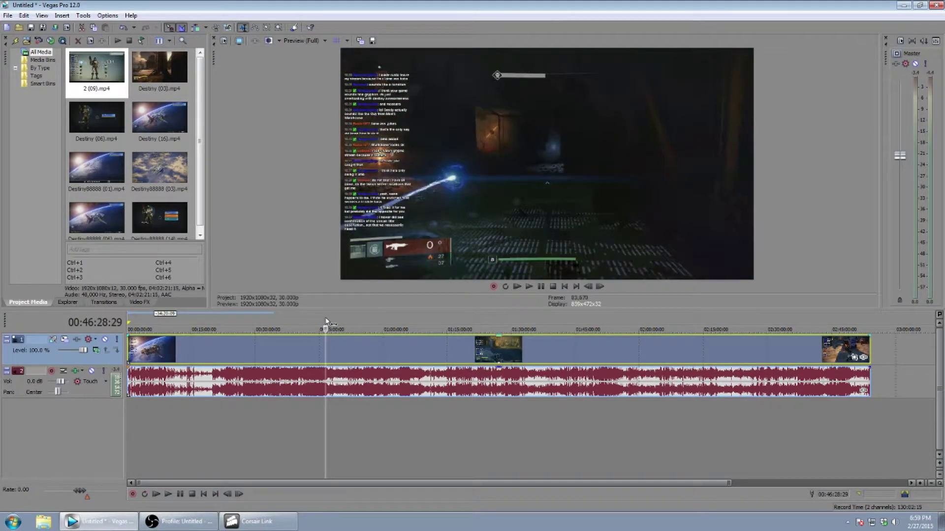
pyautogui.click(322, 321)
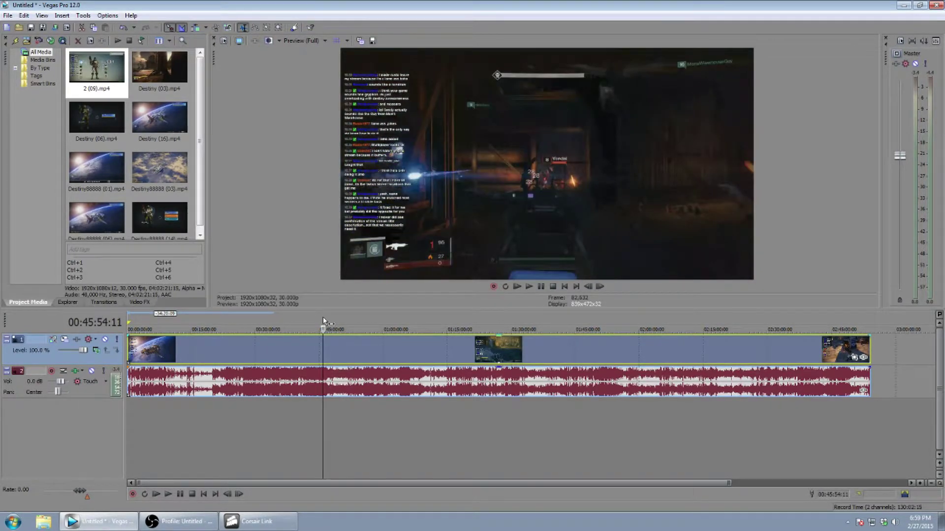
pyautogui.click(330, 320)
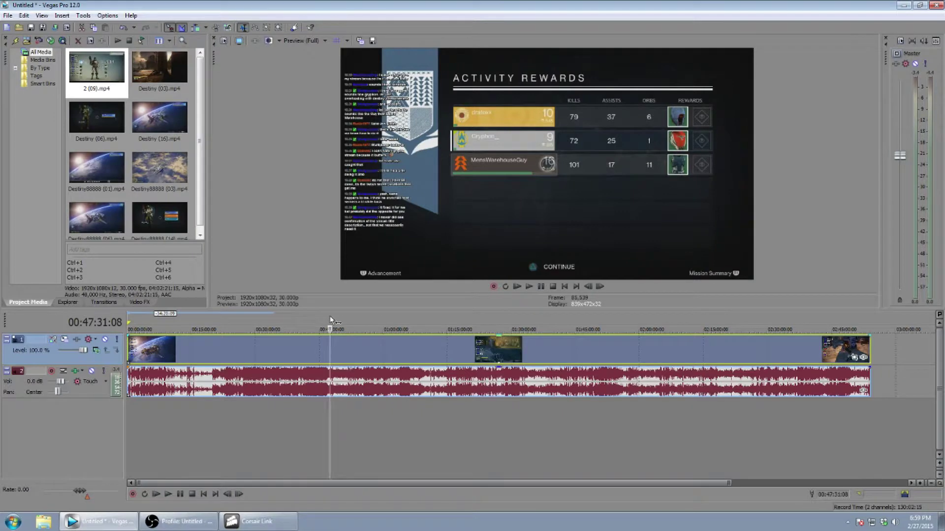
pyautogui.click(335, 319)
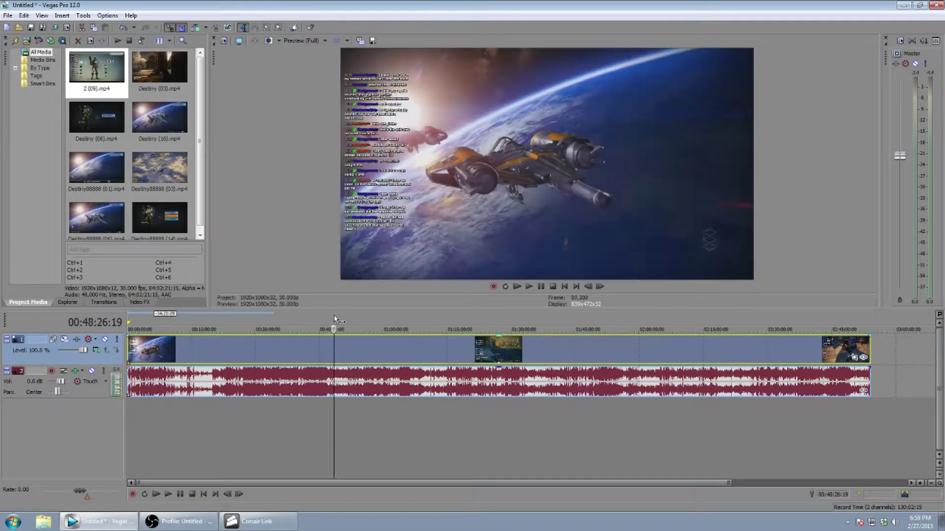
pyautogui.rightClick(332, 355)
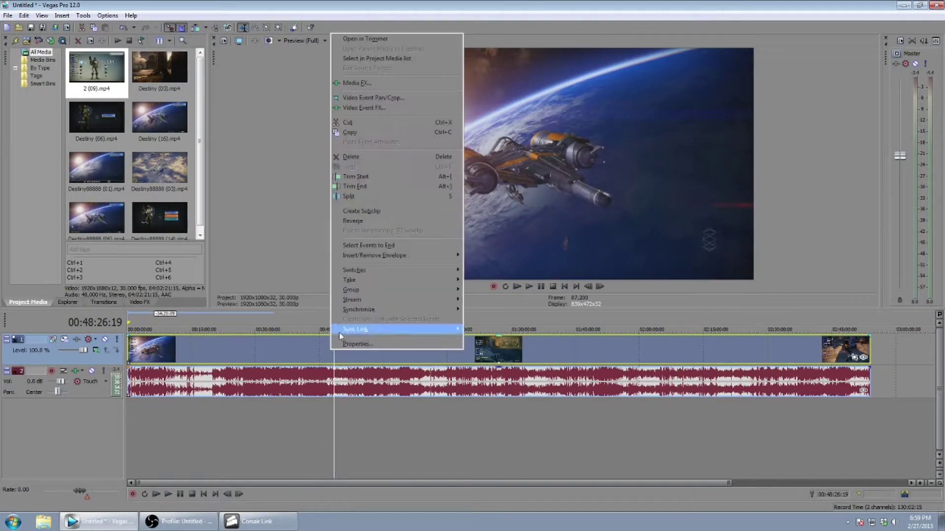
pyautogui.click(358, 197)
# Step: Delete the section of the recording that follows the split at 00:48:26:19
pyautogui.rightClick(427, 385)
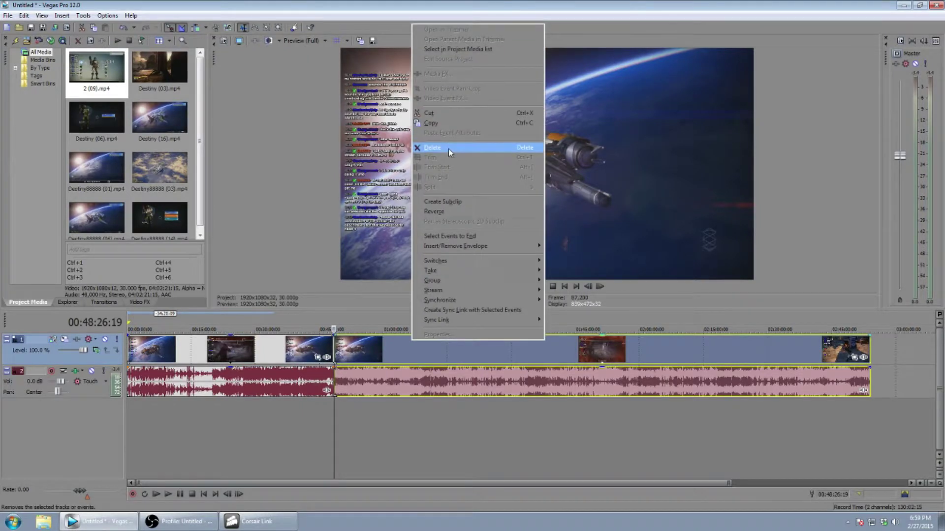
pyautogui.click(447, 149)
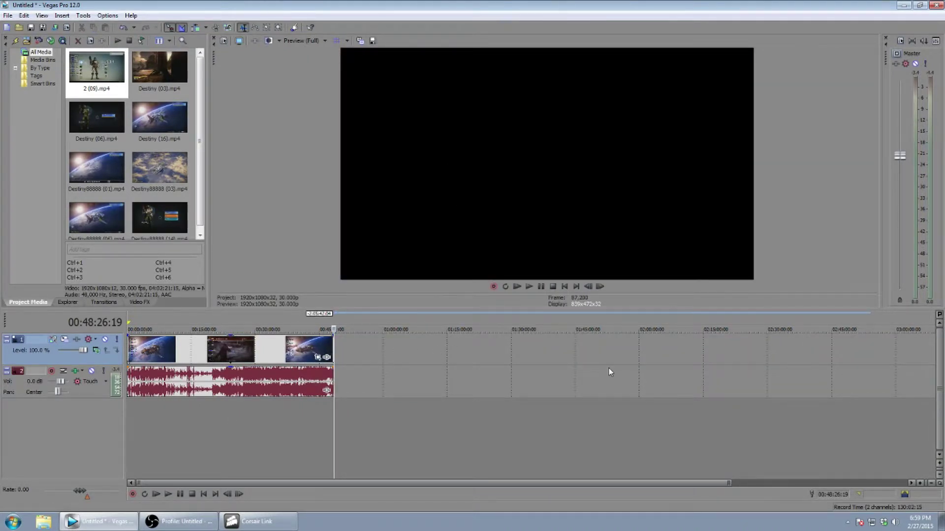
# Step: Insert a new video track above the first segment and place Destiny (03).mp4 at its start
pyautogui.rightClick(71, 444)
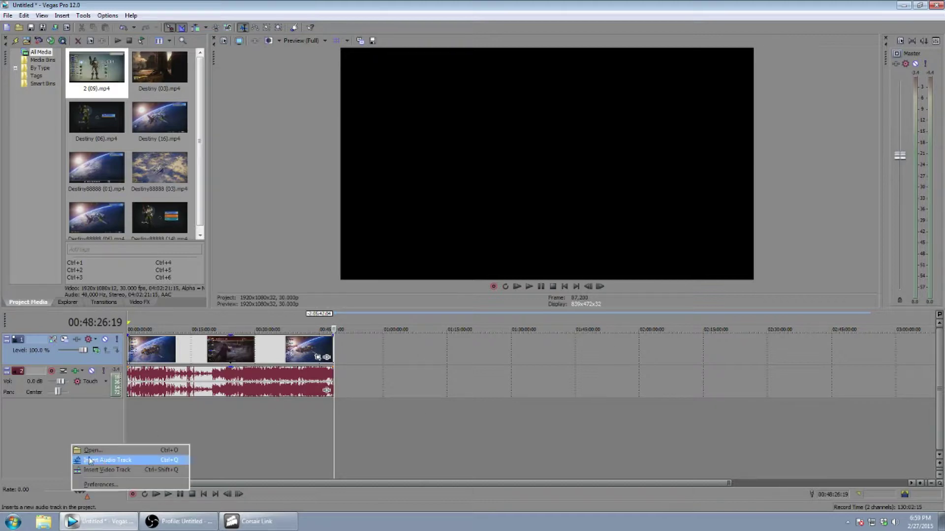
pyautogui.click(116, 472)
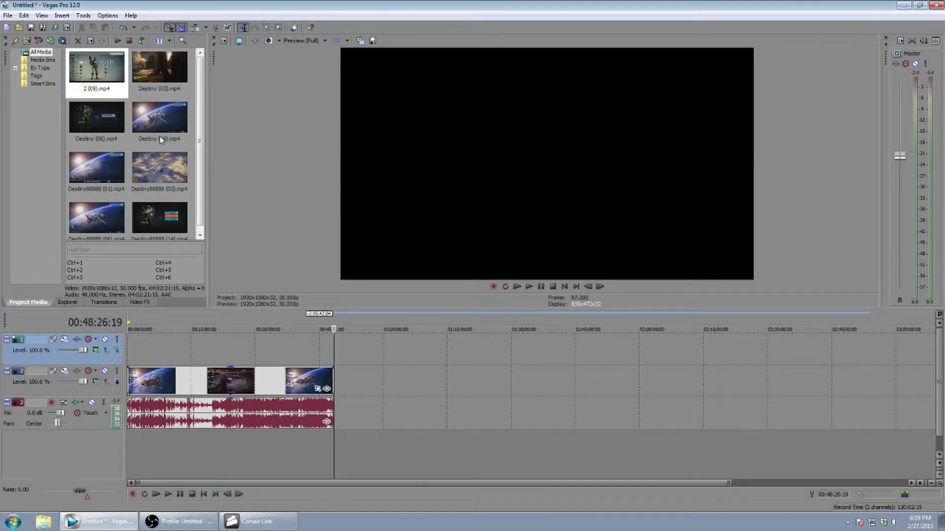
pyautogui.moveTo(189, 73); pyautogui.dragTo(133, 362)
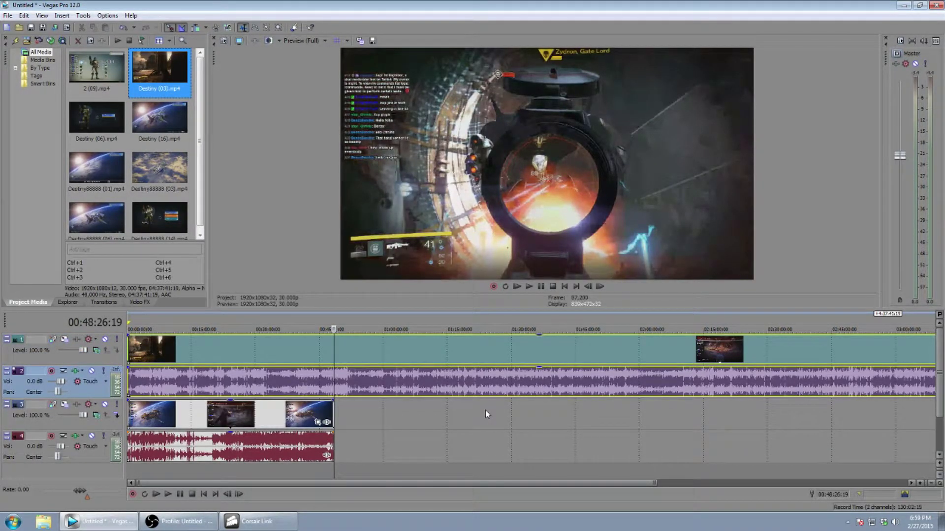
# Step: Find the ships' flight over the clouds that introduces the mission in Destiny (03).mp4 and split the clip there at 01:13:14:16
pyautogui.click(441, 321)
pyautogui.click(448, 328)
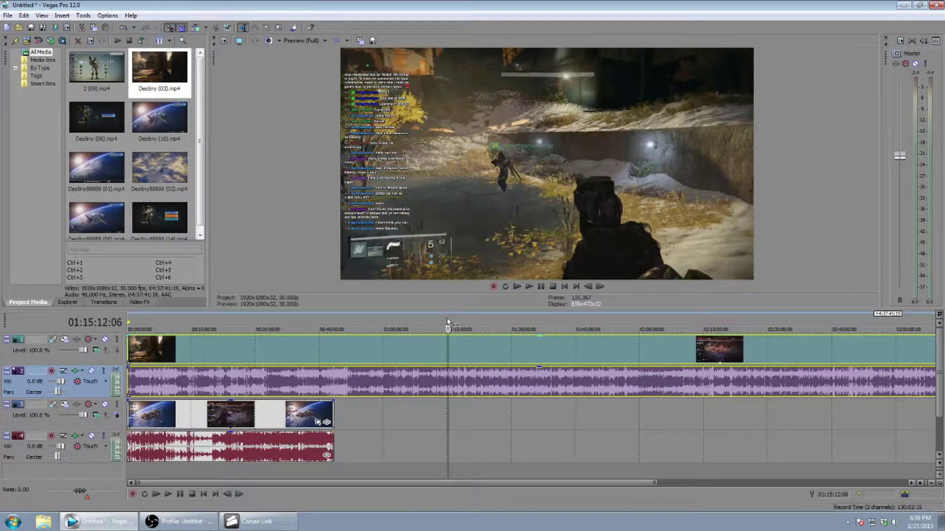
pyautogui.moveTo(447, 322)
pyautogui.mouseDown()
pyautogui.moveTo(421, 318)
pyautogui.moveTo(439, 317)
pyautogui.mouseUp()
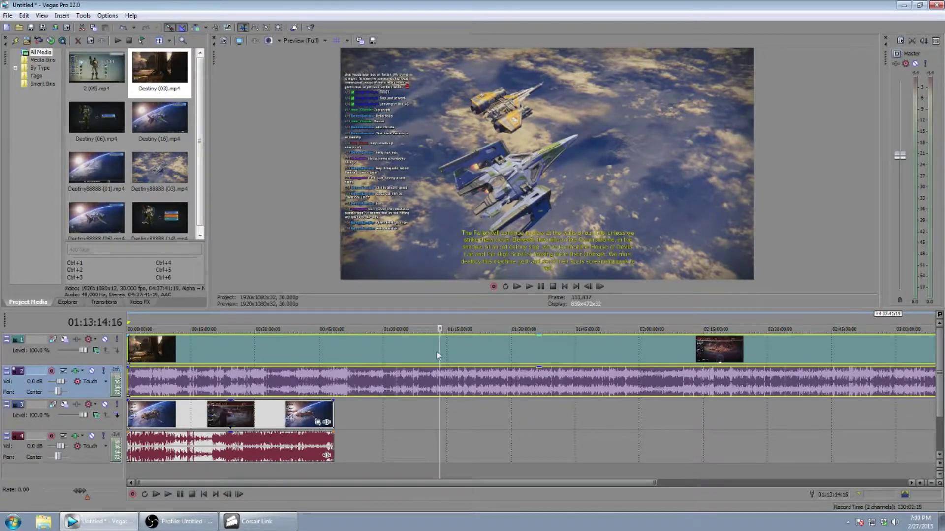
pyautogui.rightClick(437, 353)
pyautogui.click(457, 196)
# Step: Remove the section before the split at 01:13:14:16 and move the remaining clip to the start of the timeline
pyautogui.rightClick(391, 350)
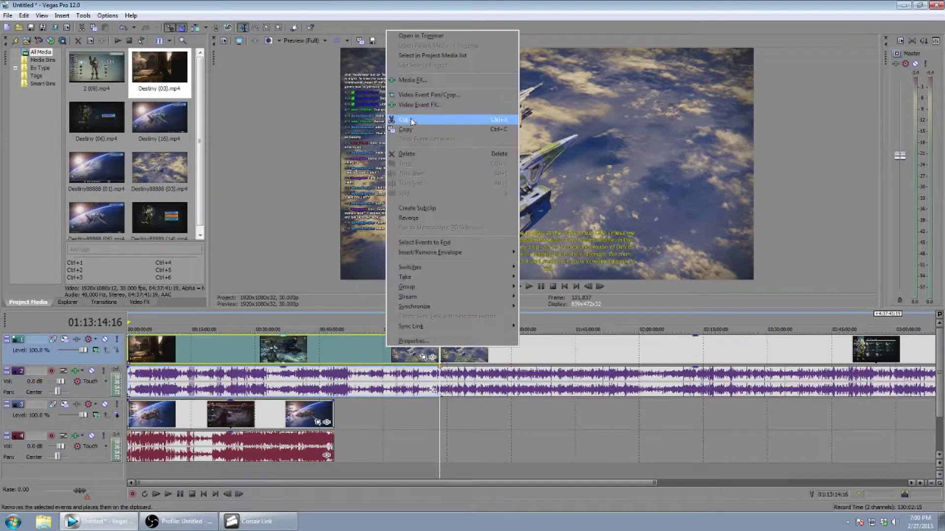
pyautogui.click(413, 120)
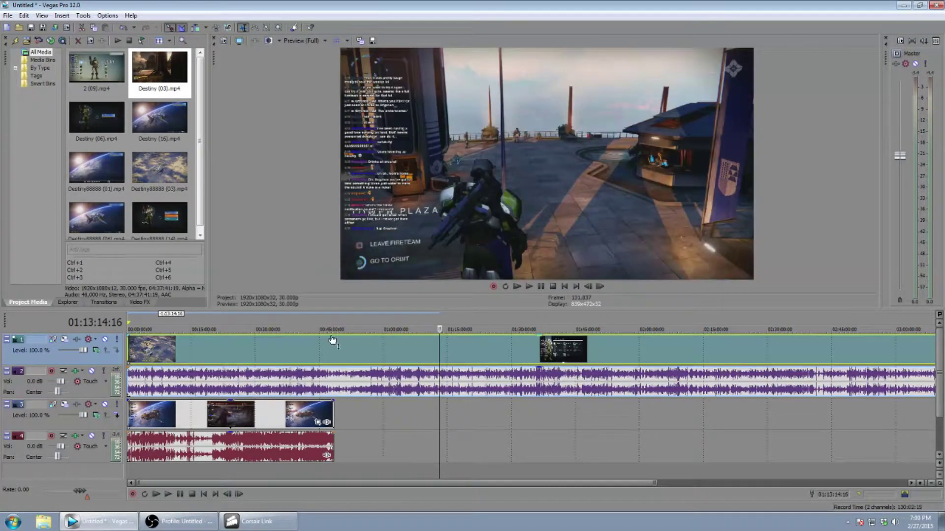
# Step: Find the orbit view that follows the end of the mission and split the upper clip there at 00:46:49:22
pyautogui.click(334, 341)
pyautogui.click(328, 341)
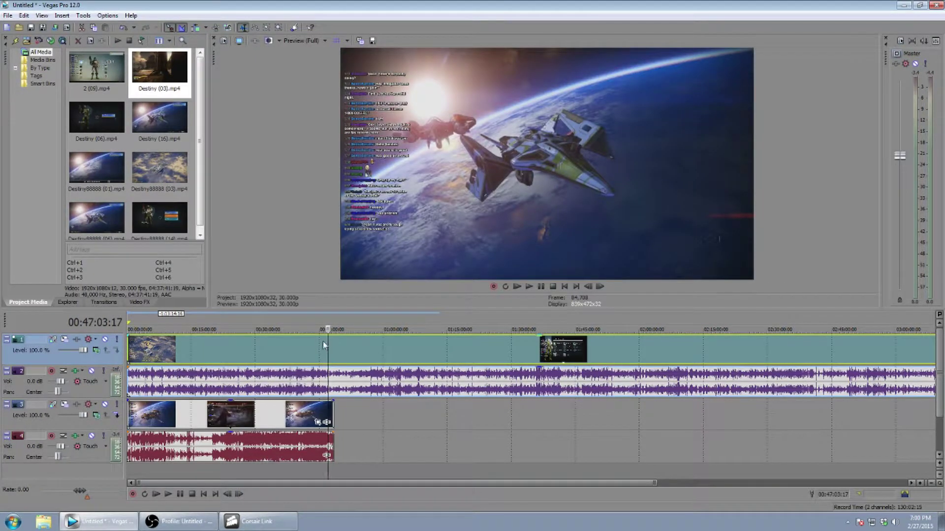
pyautogui.click(322, 342)
pyautogui.click(319, 342)
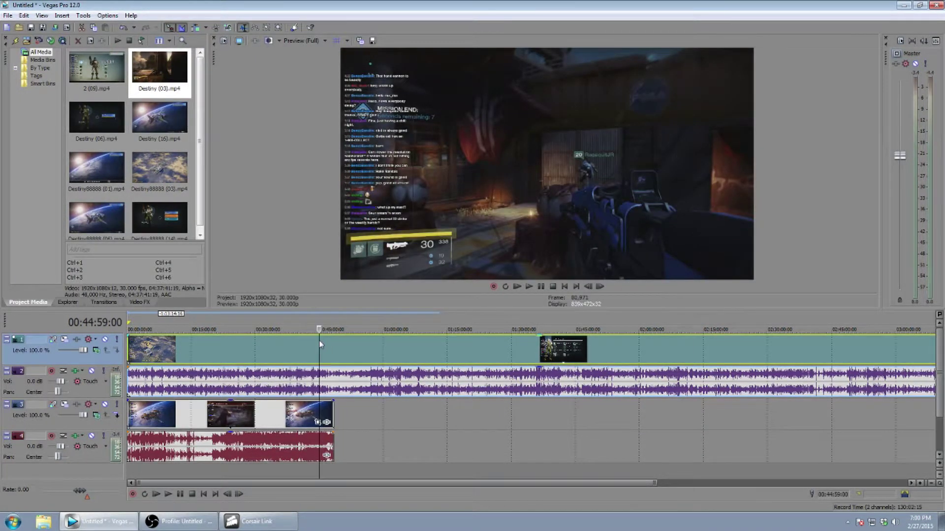
pyautogui.click(327, 341)
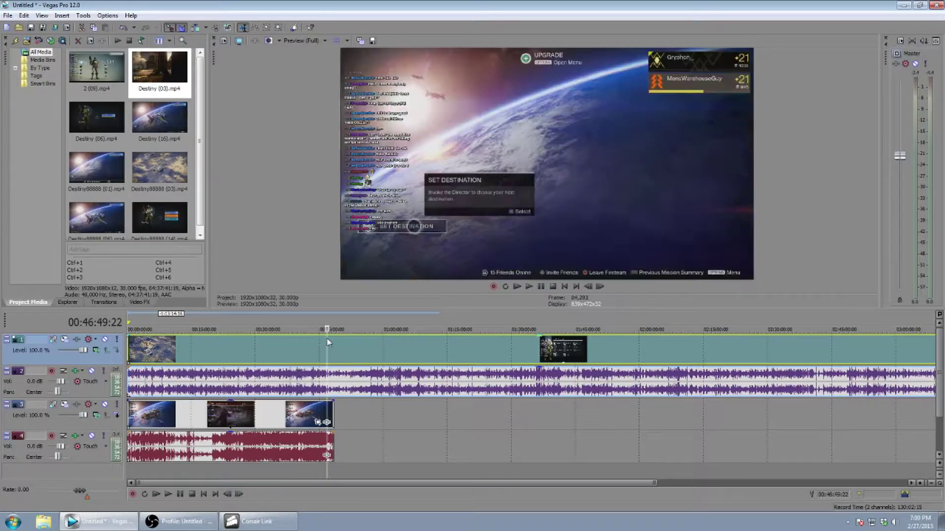
pyautogui.rightClick(328, 341)
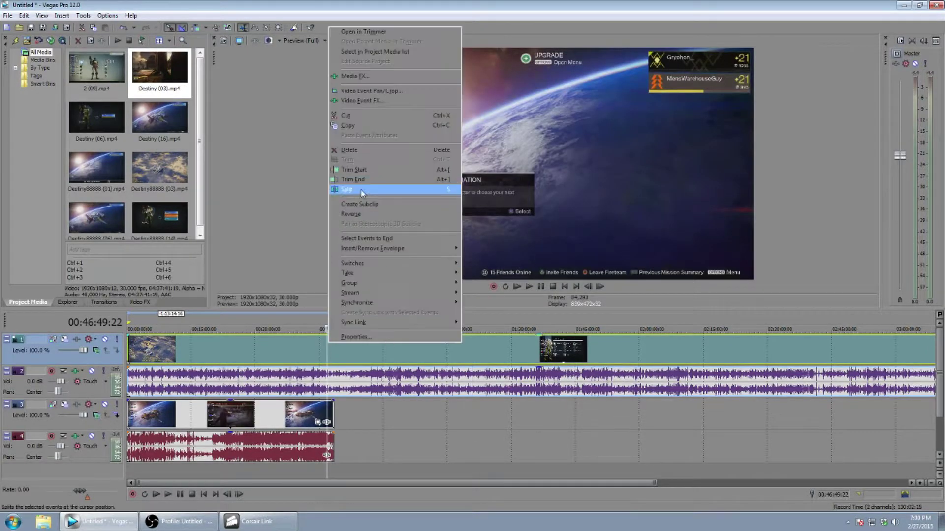
pyautogui.click(359, 189)
# Step: Search the rest of the recording for the orbit view following the next Activity Rewards screen and split the clip there at 02:12:21:20
pyautogui.rightClick(418, 353)
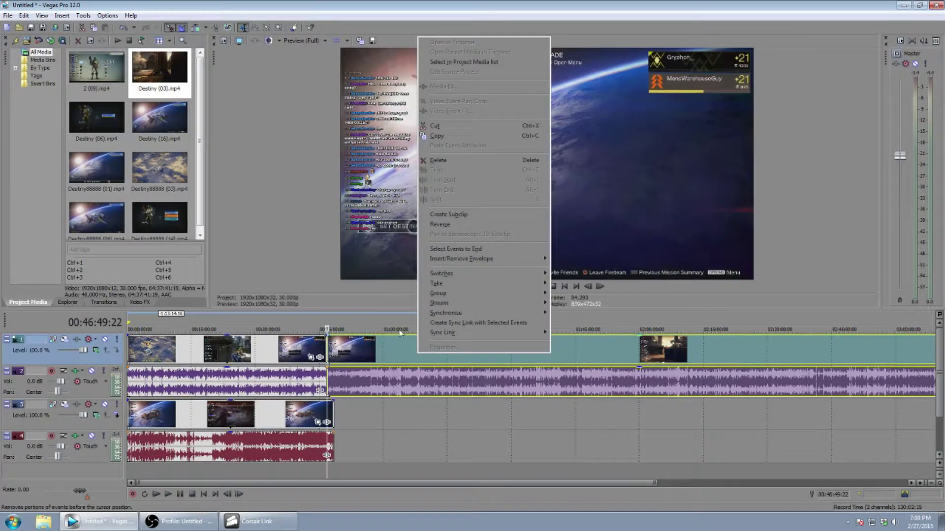
pyautogui.click(389, 345)
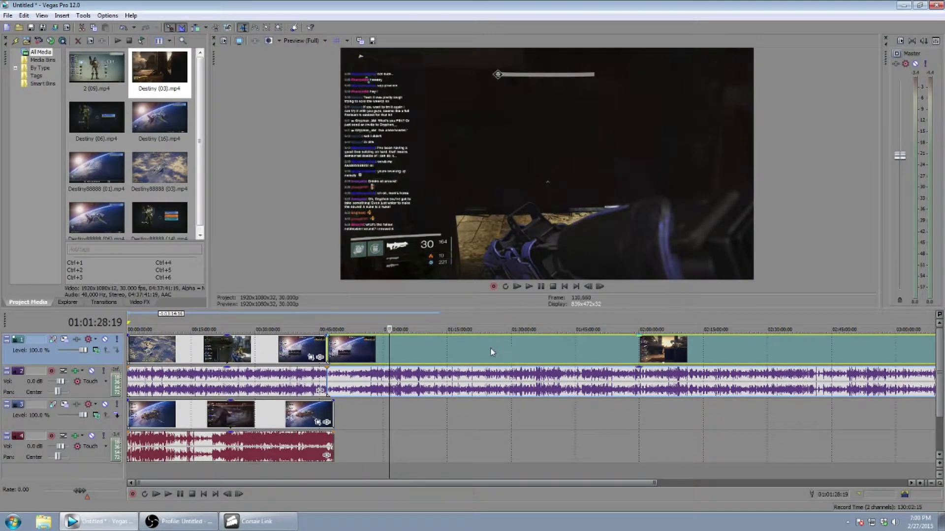
pyautogui.click(875, 317)
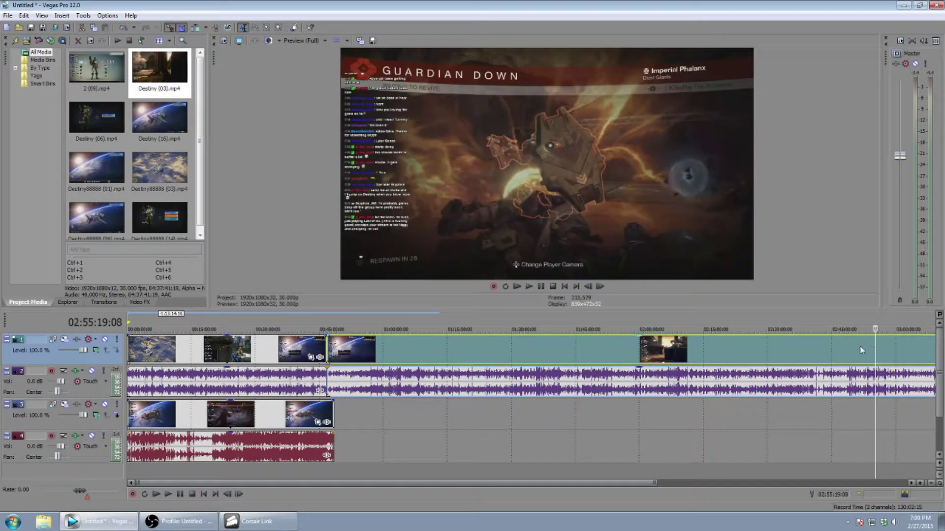
pyautogui.click(860, 351)
pyautogui.scroll(-2, 855, 350)
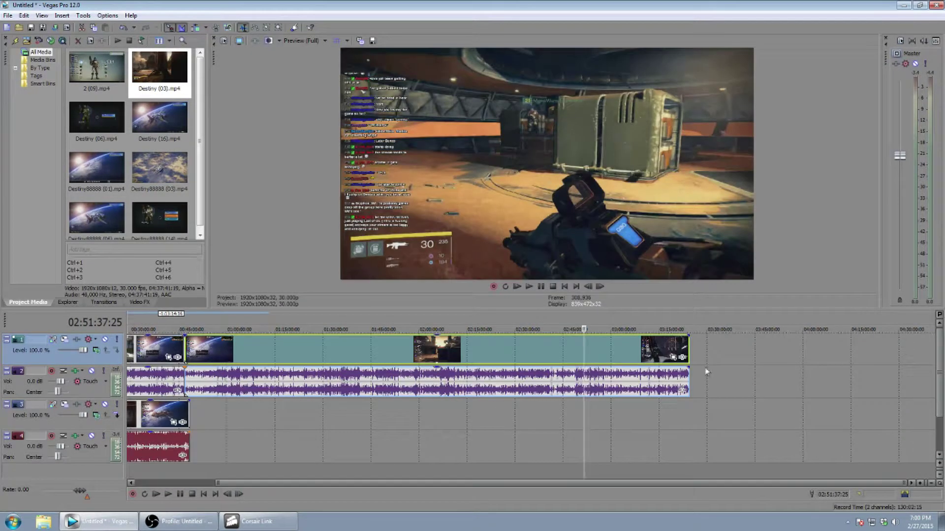
pyautogui.click(551, 354)
pyautogui.click(530, 353)
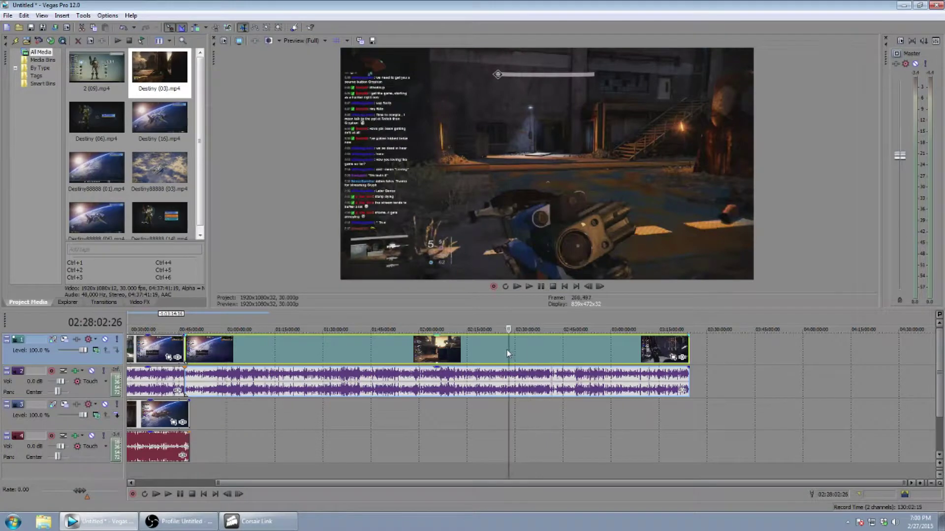
pyautogui.click(494, 349)
pyautogui.click(477, 350)
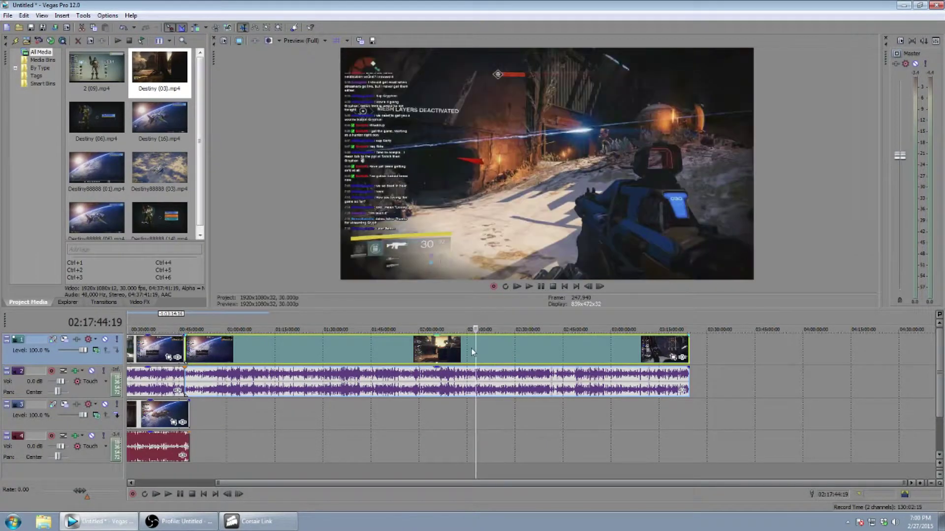
pyautogui.click(471, 350)
pyautogui.click(457, 353)
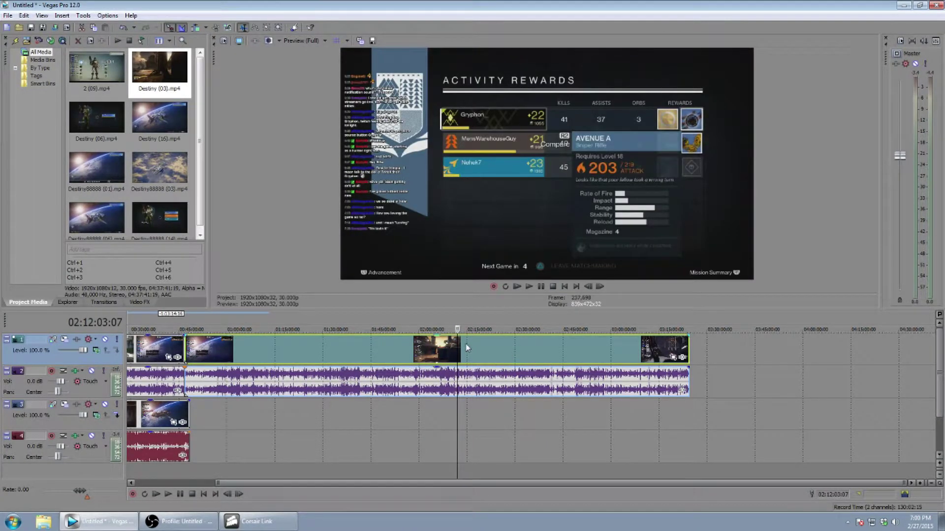
pyautogui.click(467, 350)
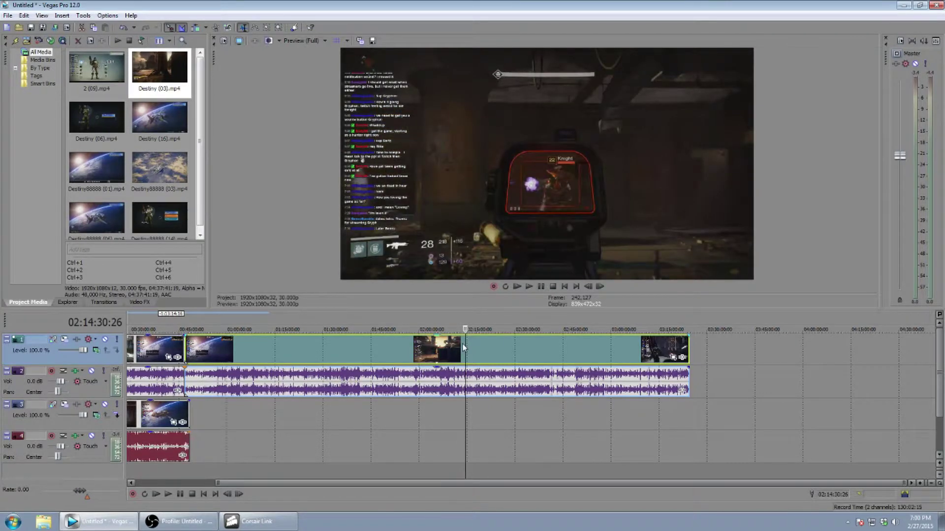
pyautogui.click(463, 344)
pyautogui.click(458, 344)
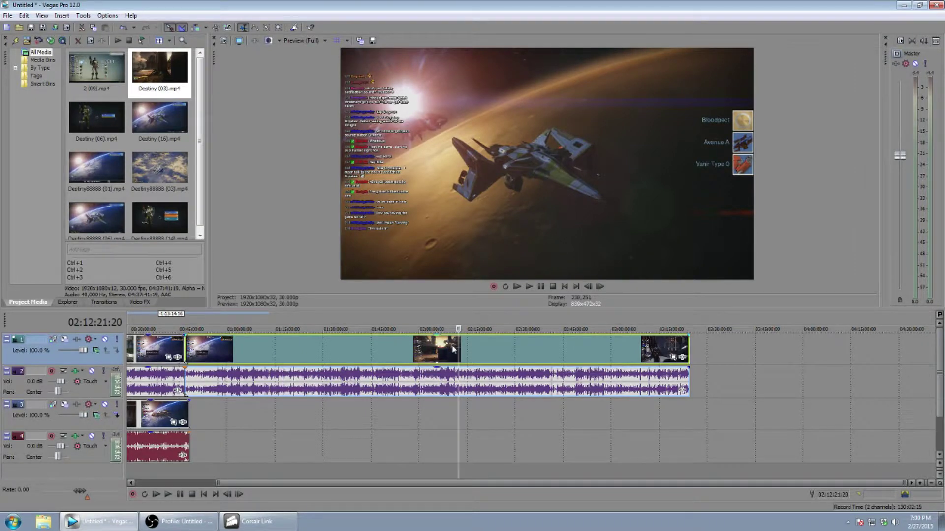
pyautogui.rightClick(453, 349)
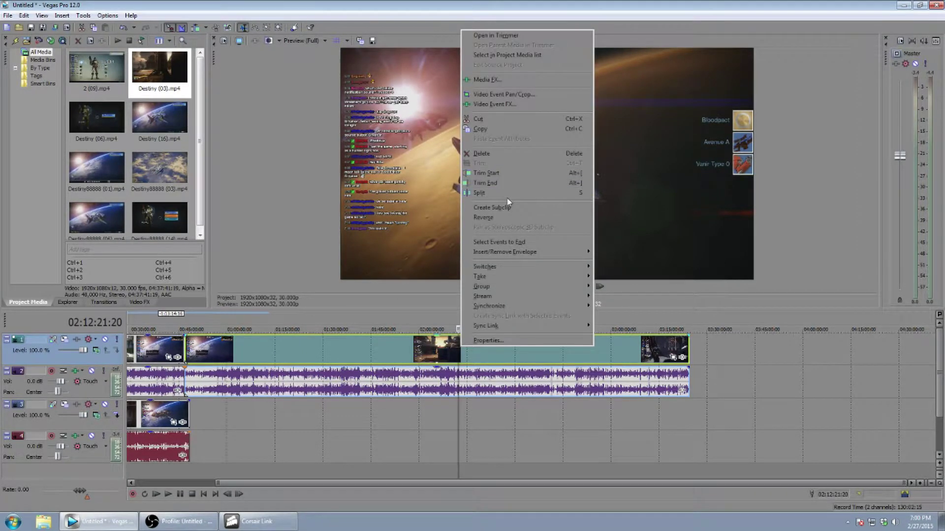
pyautogui.click(475, 199)
# Step: Delete the middle section between the splits at 00:46:49:22 and 02:12:21:20
pyautogui.rightClick(268, 347)
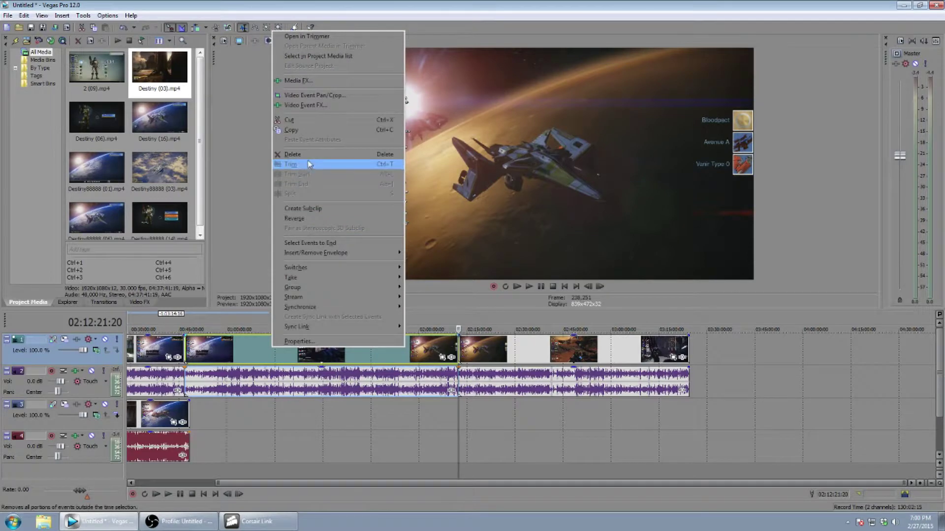
pyautogui.click(309, 164)
# Step: Insert another video track on top and move the last remaining section onto it, near the beginning of the timeline
pyautogui.rightClick(96, 472)
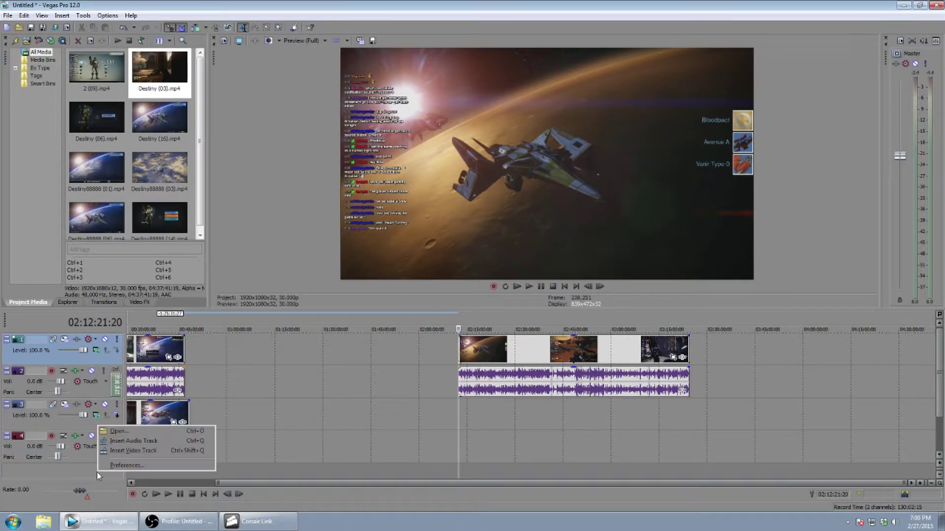
pyautogui.click(133, 452)
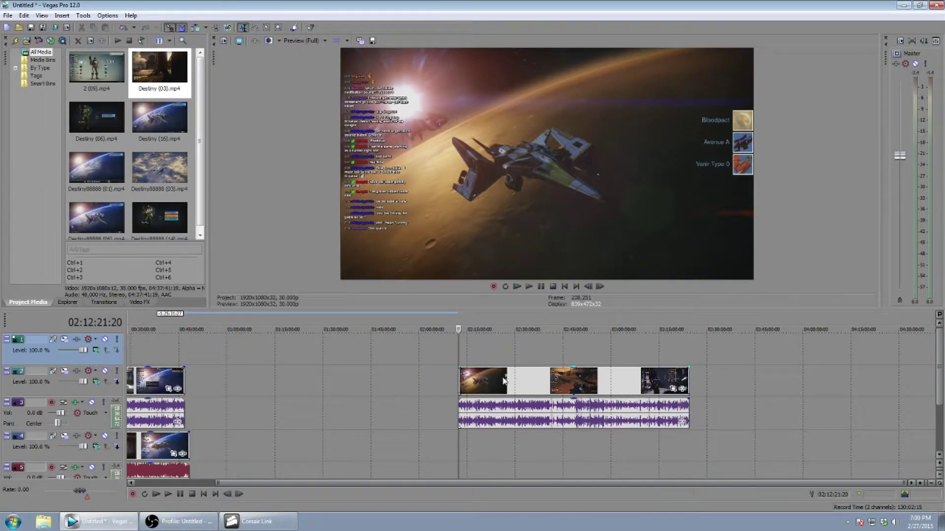
pyautogui.moveTo(165, 353); pyautogui.dragTo(164, 354)
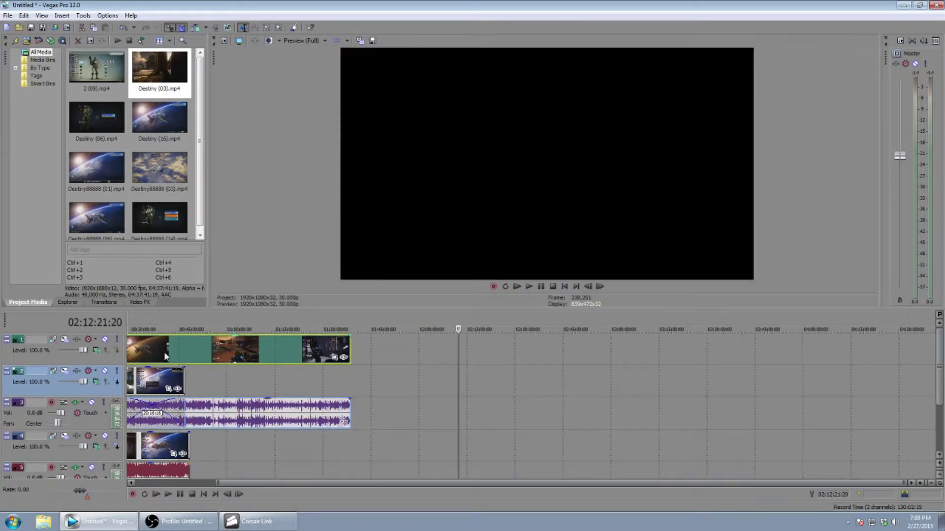
# Step: Enlarge the timeline area so that all tracks fit in view
pyautogui.rightClick(110, 362)
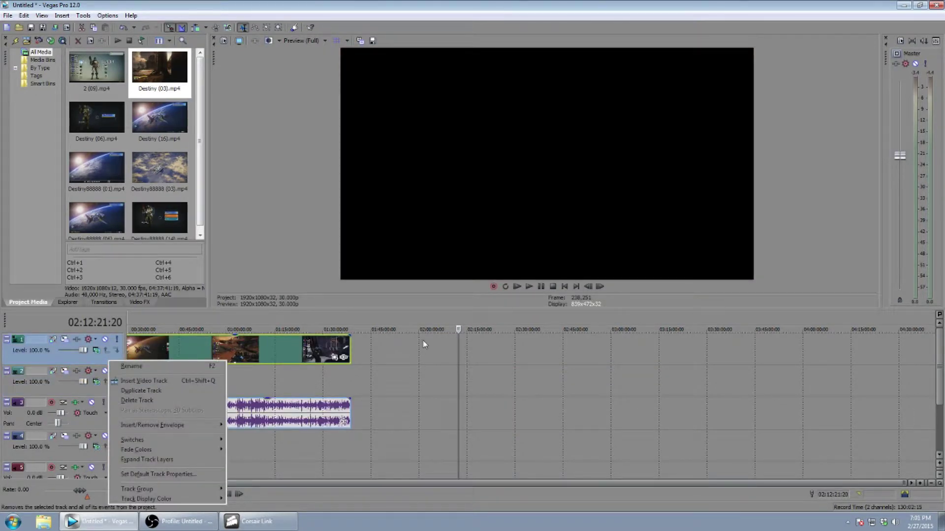
pyautogui.click(428, 316)
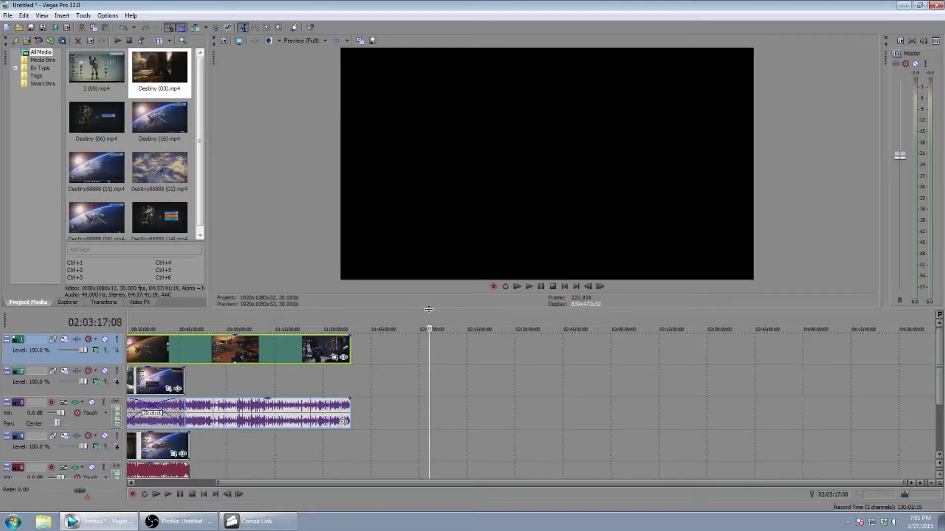
pyautogui.moveTo(428, 309); pyautogui.dragTo(429, 191)
# Step: Insert an audio track directly below the top video track and move the top clip's audio onto it
pyautogui.rightClick(81, 425)
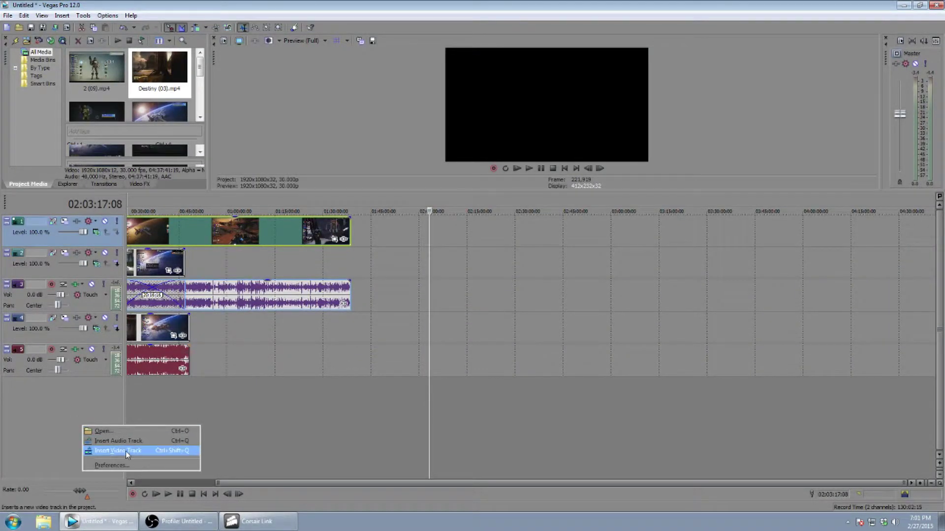
pyautogui.click(91, 441)
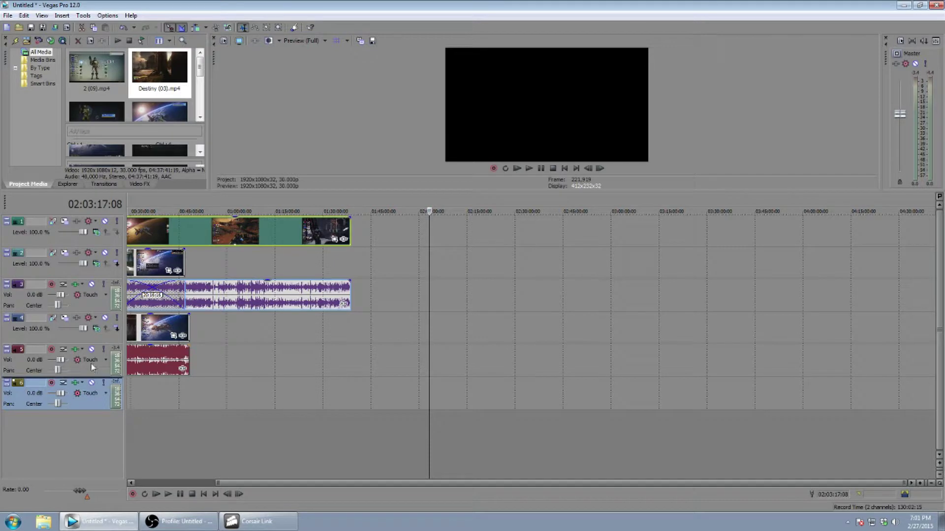
pyautogui.moveTo(92, 366); pyautogui.dragTo(95, 259)
pyautogui.moveTo(269, 327); pyautogui.dragTo(279, 262)
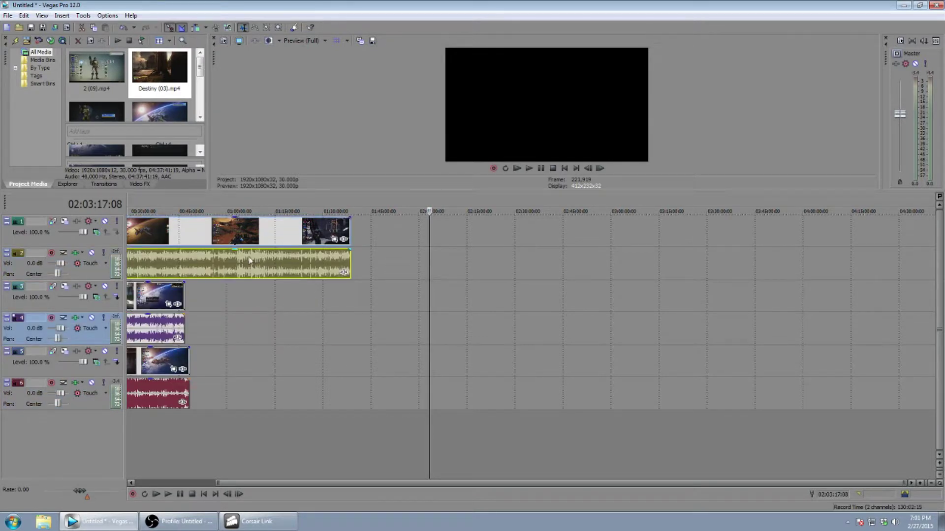
# Step: Move the top clip with its audio to the start of the timeline and scrub to 00:24:17:27
pyautogui.moveTo(290, 482); pyautogui.dragTo(210, 483)
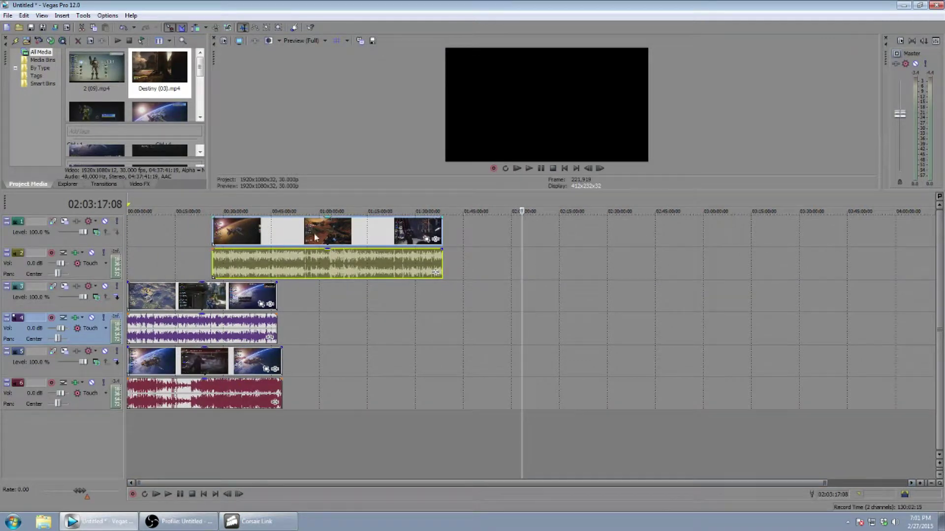
pyautogui.moveTo(314, 234); pyautogui.dragTo(229, 234)
pyautogui.moveTo(288, 202); pyautogui.dragTo(201, 193)
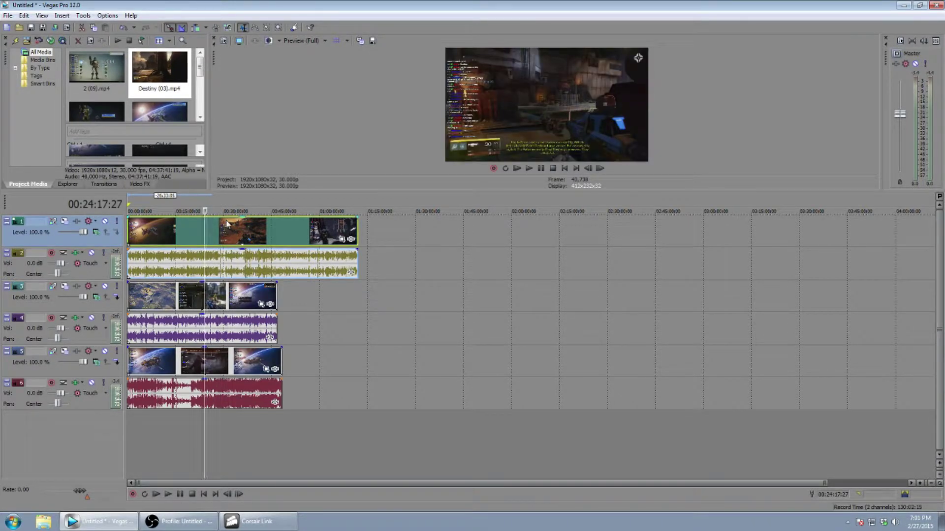
# Step: Shift the top clip with its audio about 17 minutes along the timeline and set the cursor to 00:41:40:18
pyautogui.moveTo(209, 227); pyautogui.dragTo(265, 228)
pyautogui.click(250, 194)
pyautogui.click(261, 197)
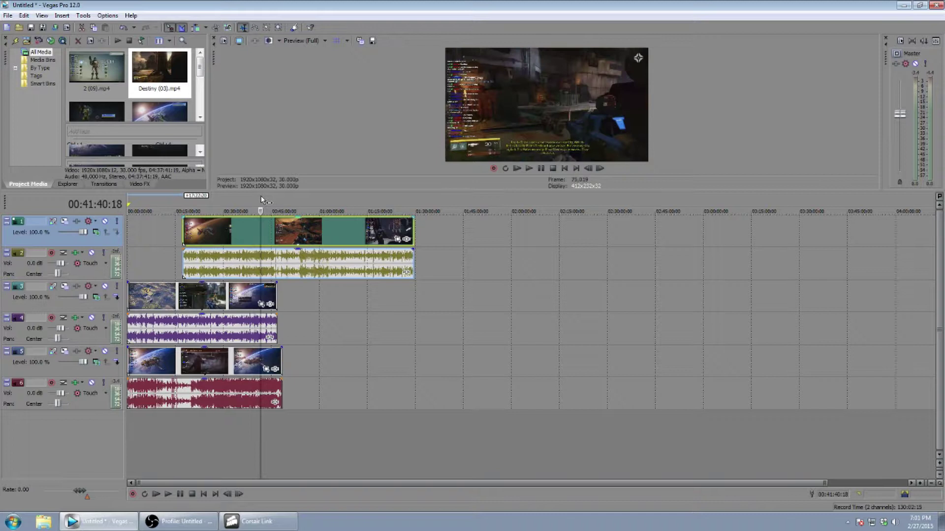
# Step: Scrub through the opening minutes of the top clip to examine where its mission footage begins
pyautogui.click(189, 205)
pyautogui.click(183, 205)
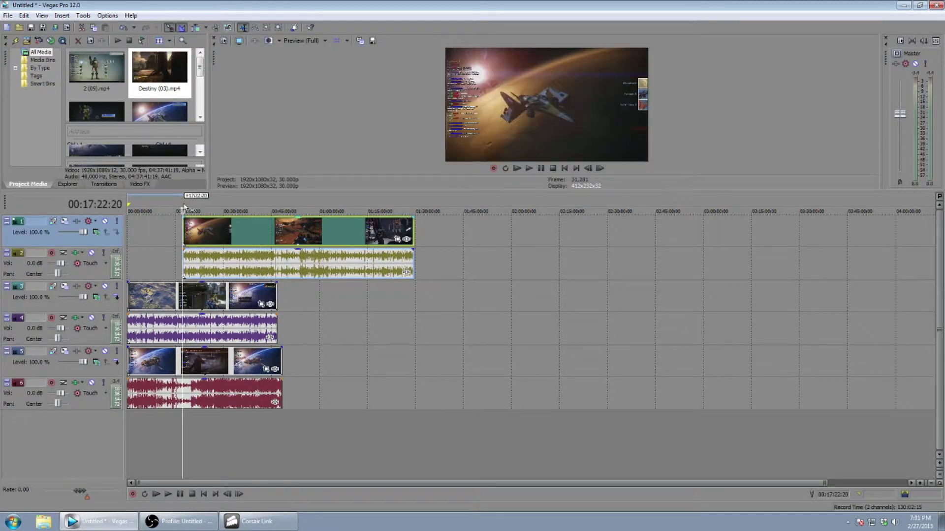
pyautogui.click(202, 204)
pyautogui.click(235, 205)
pyautogui.click(191, 205)
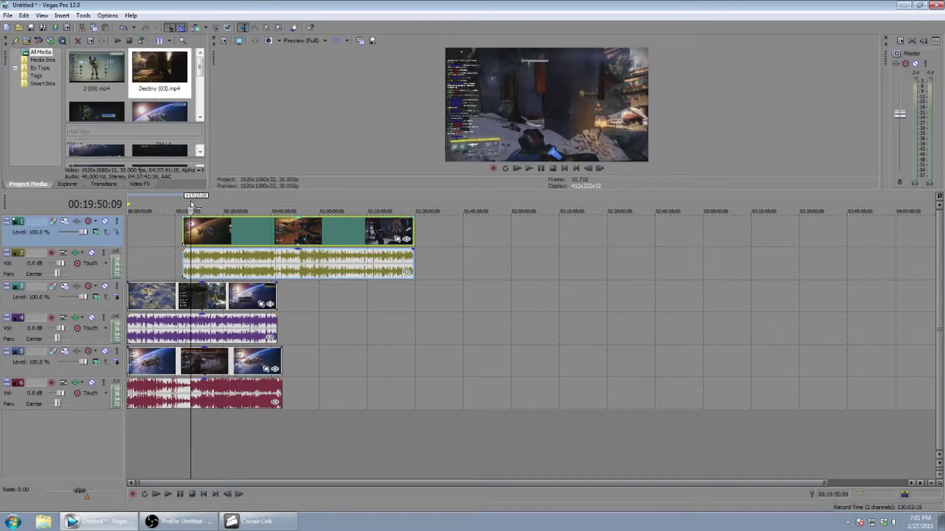
pyautogui.click(187, 204)
pyautogui.click(187, 205)
pyautogui.click(187, 205)
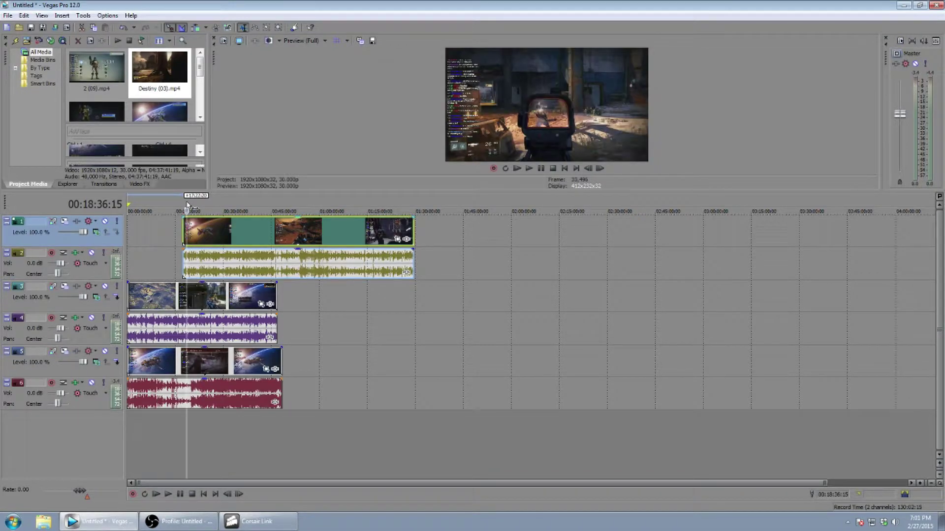
pyautogui.click(190, 205)
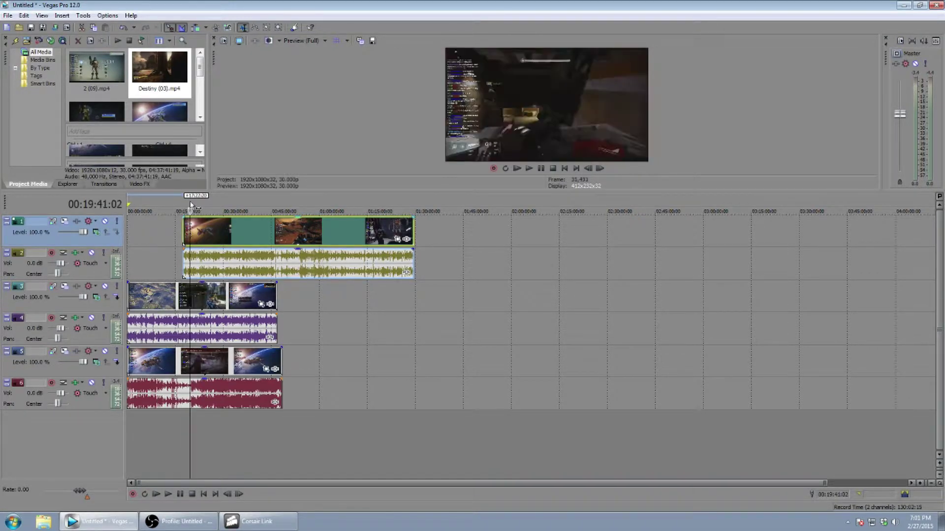
pyautogui.scroll(3, 282, 225)
pyautogui.click(354, 209)
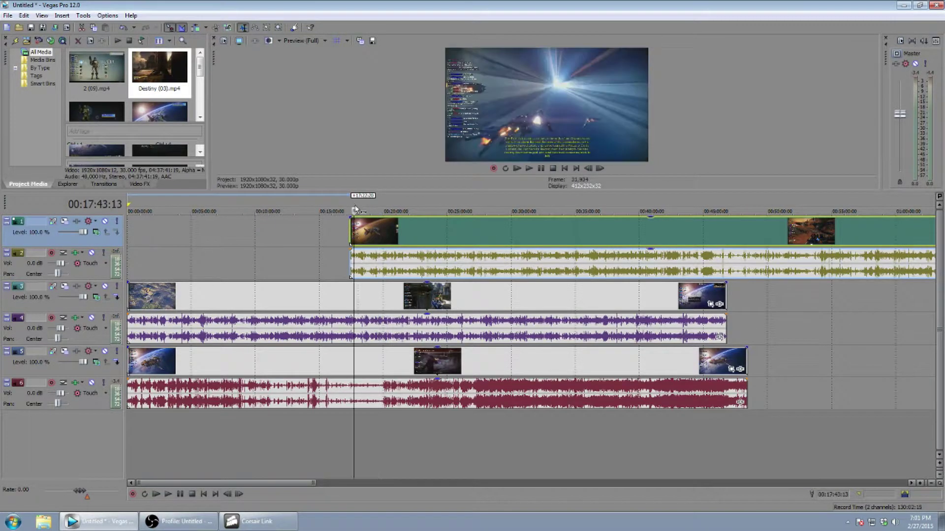
pyautogui.scroll(-2, 423, 247)
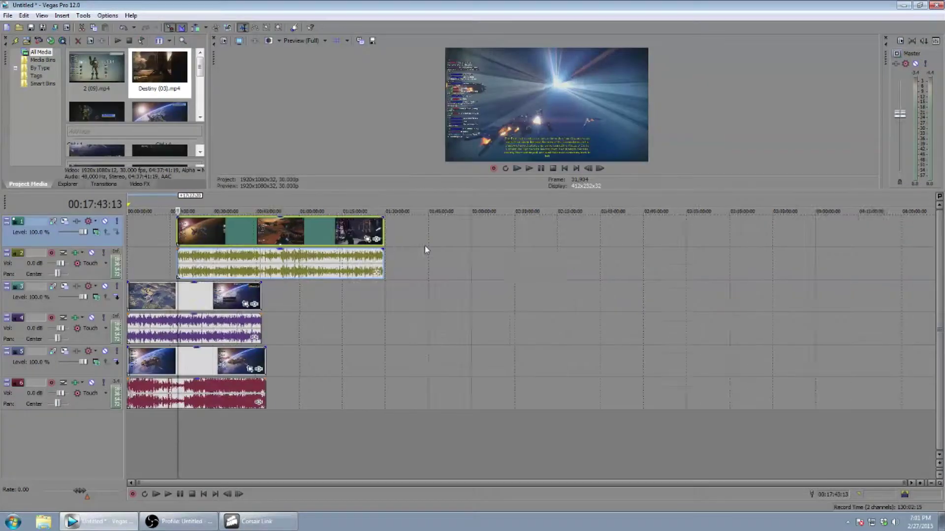
pyautogui.scroll(4, 423, 246)
pyautogui.scroll(-3, 421, 246)
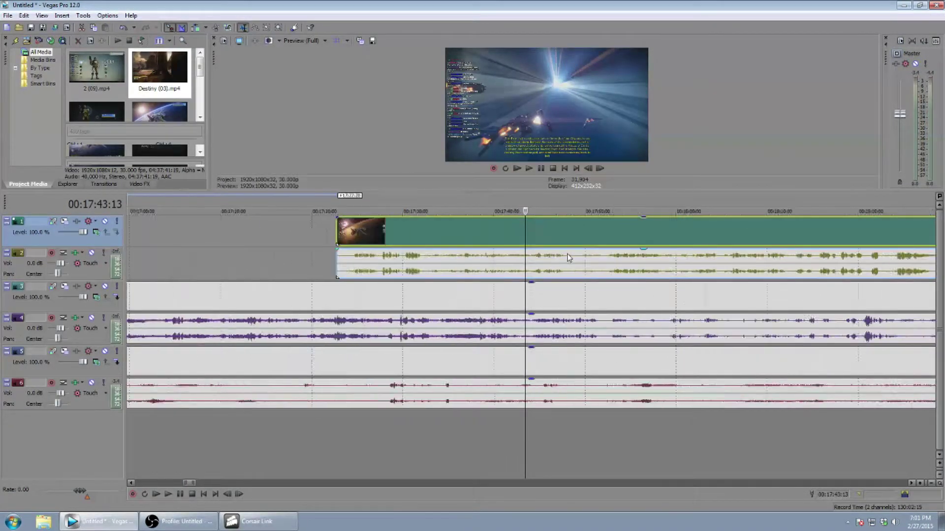
pyautogui.scroll(2, 443, 243)
pyautogui.scroll(-2, 501, 240)
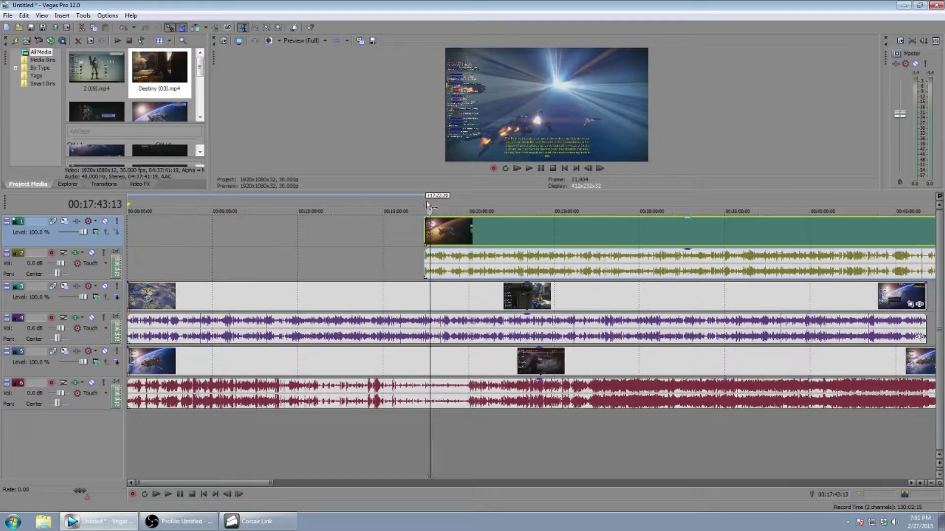
# Step: Locate the mission's end in the top clip and split the clip with its audio at 00:43:08:08
pyautogui.moveTo(427, 204); pyautogui.dragTo(580, 203)
pyautogui.scroll(-2, 580, 199)
pyautogui.click(515, 201)
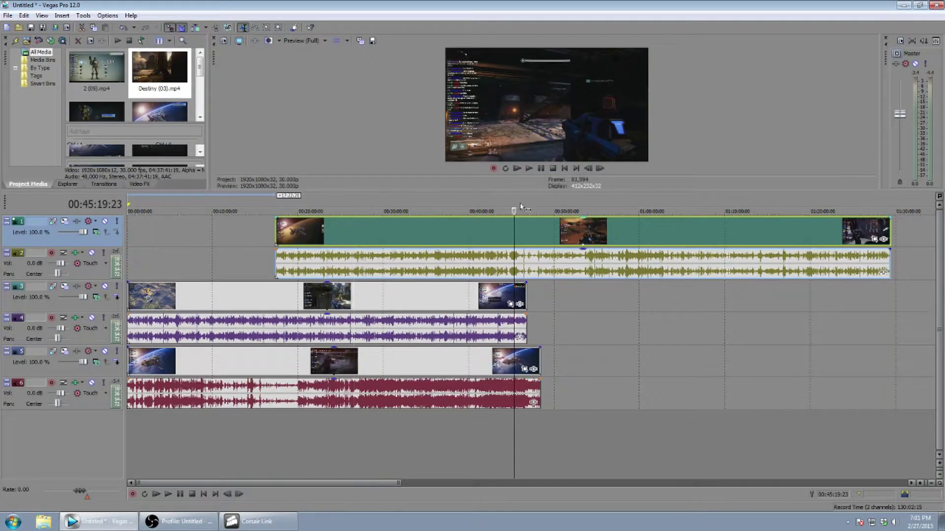
pyautogui.click(504, 200)
pyautogui.click(487, 200)
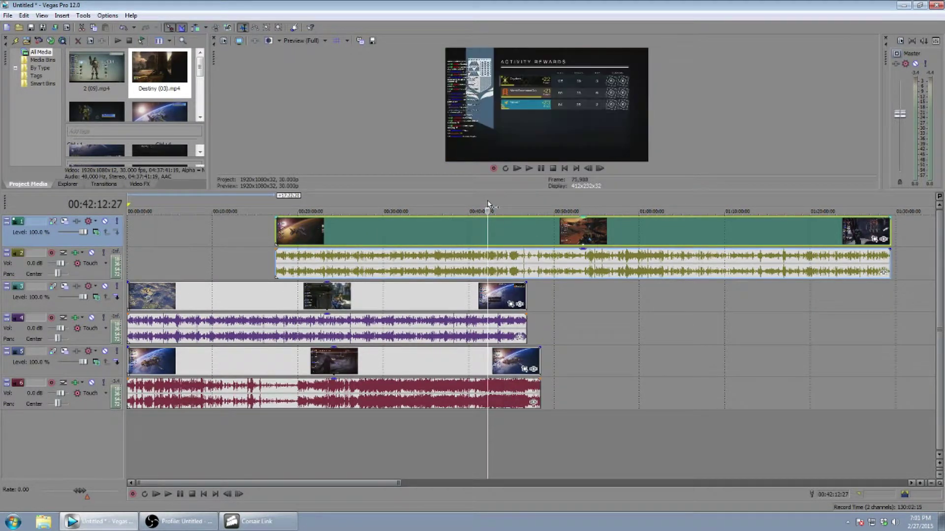
pyautogui.click(497, 203)
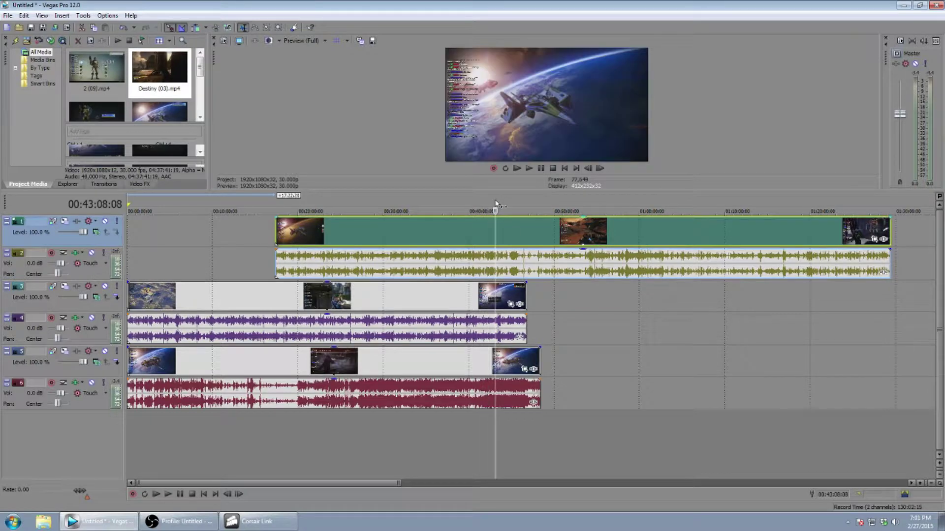
pyautogui.rightClick(497, 231)
pyautogui.click(533, 358)
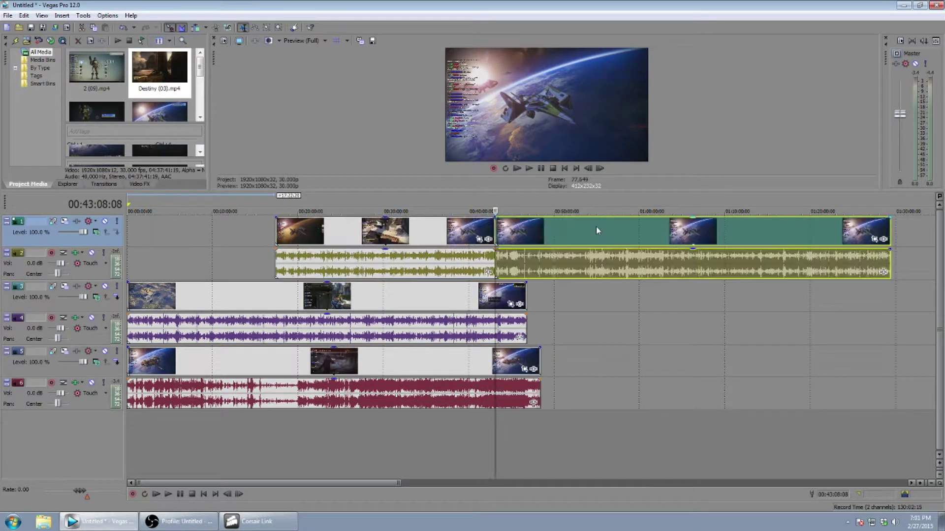
# Step: Delete the part of the top clip after the split and move the remaining segment to the start of the timeline
pyautogui.rightClick(596, 226)
pyautogui.click(610, 318)
pyautogui.moveTo(458, 275); pyautogui.dragTo(310, 275)
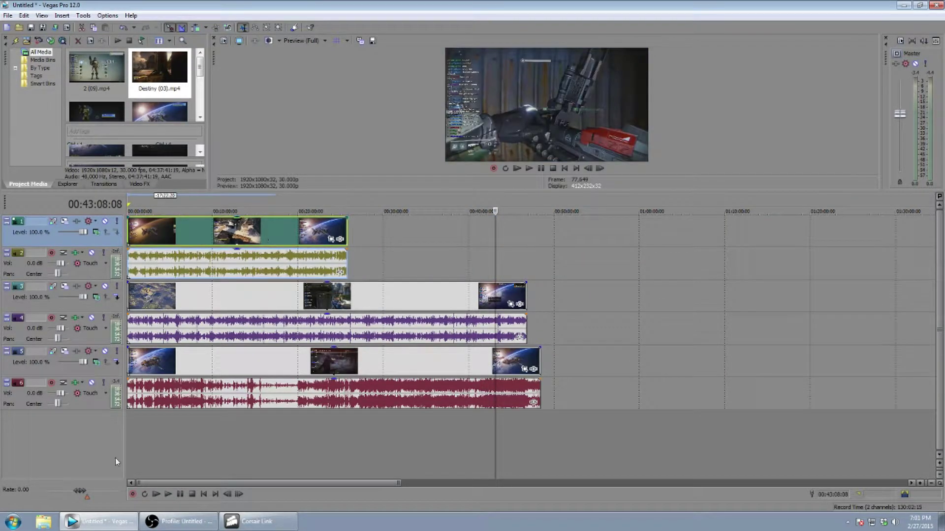
# Step: Insert a new video track above the others and place Destiny (06).mp4 at its start
pyautogui.rightClick(85, 444)
pyautogui.click(127, 470)
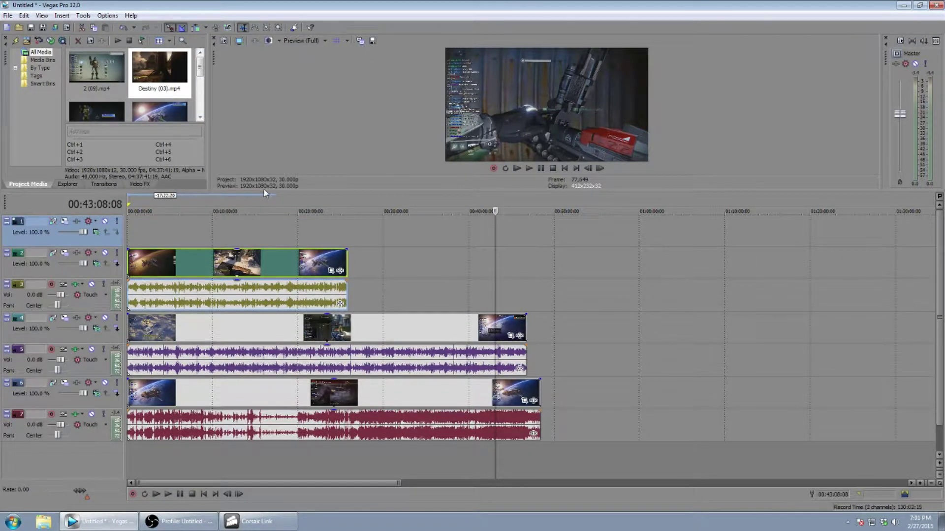
pyautogui.click(109, 116)
pyautogui.moveTo(108, 116); pyautogui.dragTo(140, 236)
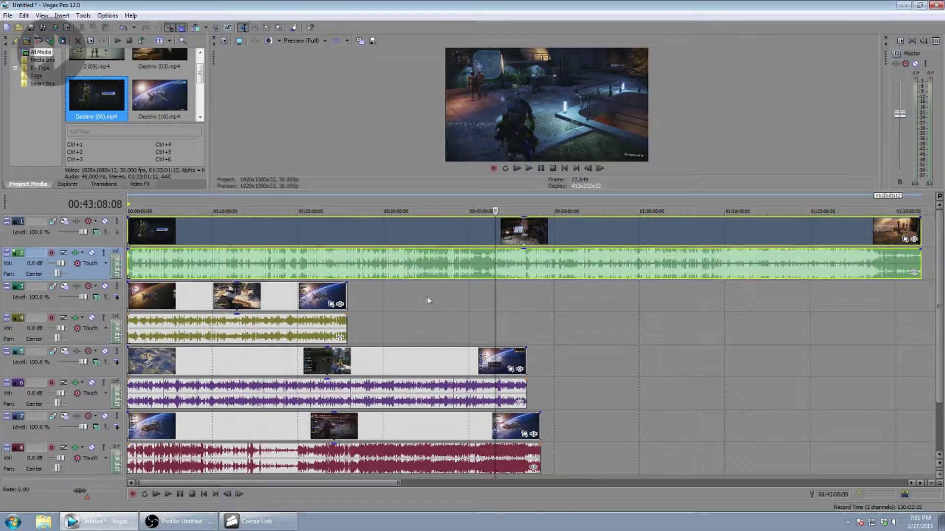
# Step: Split the Destiny (06) clip at 00:45:11:03, discard the earlier part and move the rest to the timeline start
pyautogui.moveTo(490, 202)
pyautogui.mouseDown()
pyautogui.moveTo(524, 201)
pyautogui.moveTo(506, 202)
pyautogui.mouseUp()
pyautogui.scroll(3, 507, 202)
pyautogui.click(535, 227)
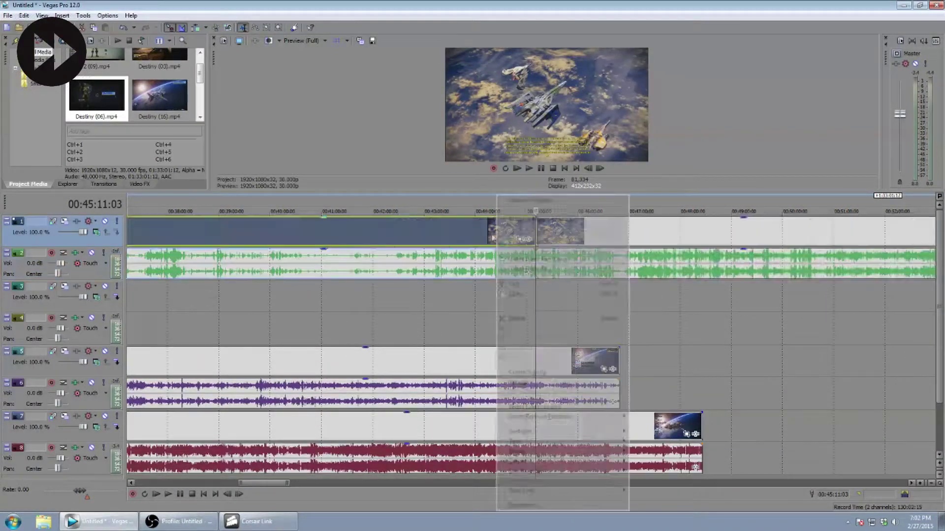
pyautogui.scroll(-5, 535, 227)
# Step: Cut the Destiny (06) clip at 00:42:45:06 and remove everything after that point
pyautogui.moveTo(217, 200); pyautogui.dragTo(410, 206)
pyautogui.rightClick(398, 231)
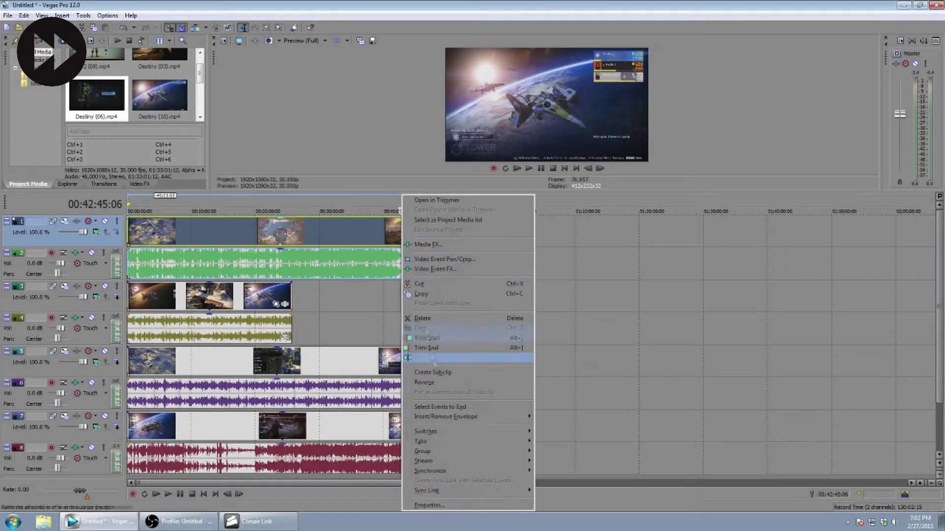
pyautogui.click(428, 350)
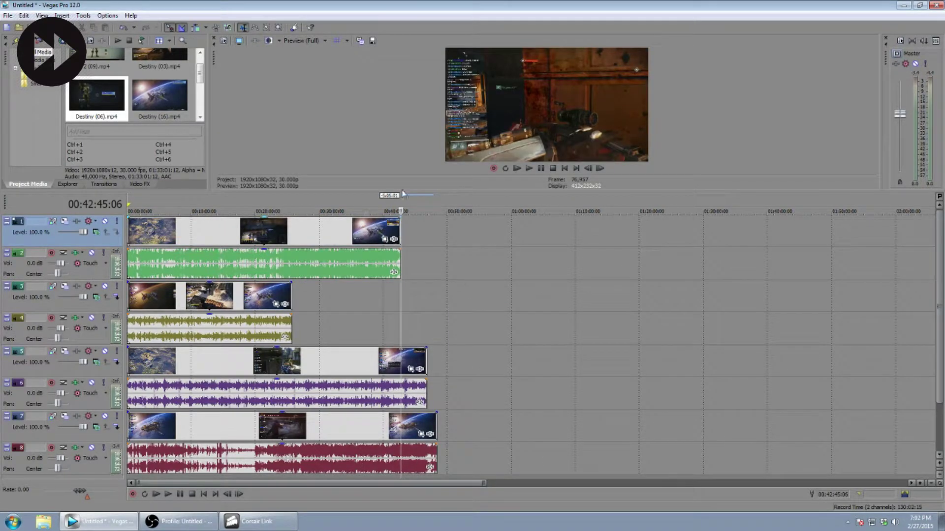
# Step: Insert another video track above the others and place Destiny (16).mp4 at its start
pyautogui.moveTo(402, 191); pyautogui.dragTo(403, 95)
pyautogui.moveTo(53, 452); pyautogui.dragTo(201, 305)
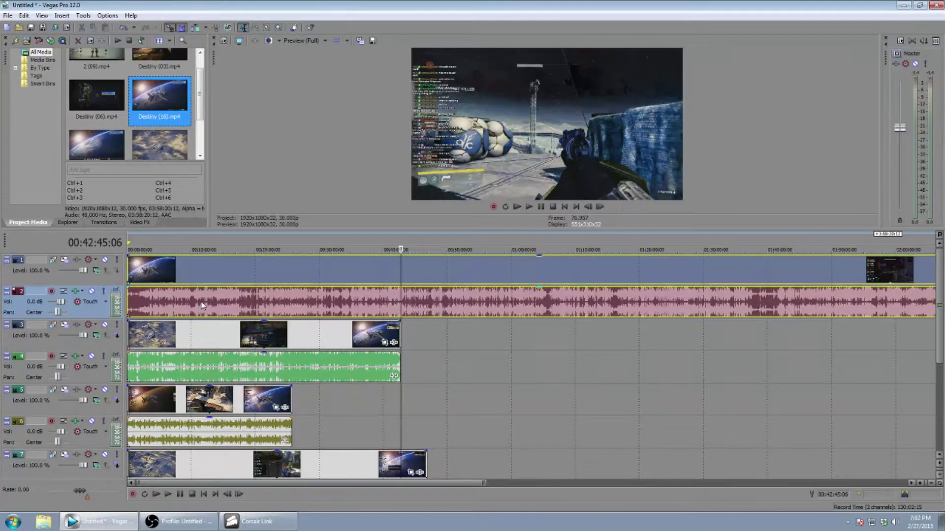
# Step: Cut off about the first two and a half minutes of the Destiny (16) clip and move the remainder to the timeline start
pyautogui.scroll(6, 202, 305)
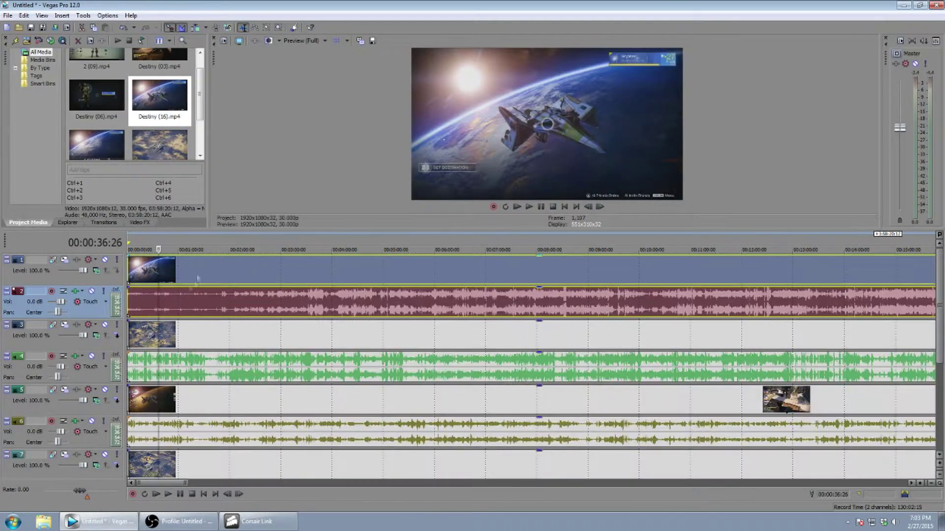
pyautogui.click(259, 271)
pyautogui.rightClick(213, 271)
pyautogui.scroll(-4, 326, 266)
# Step: Split the Destiny (16) clip at 00:16:29:18 and delete the part after the cut
pyautogui.moveTo(335, 246); pyautogui.dragTo(409, 236)
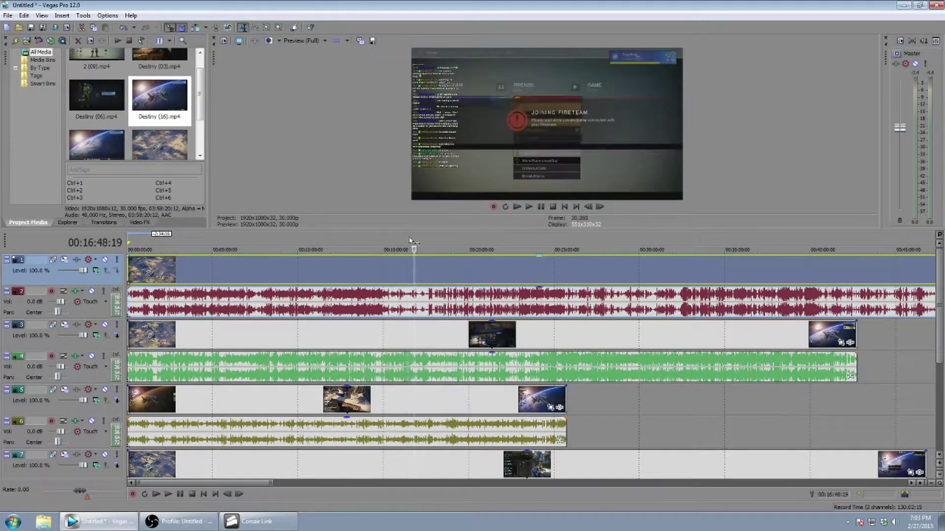
pyautogui.rightClick(411, 270)
pyautogui.click(481, 359)
pyautogui.press('Delete')
# Step: Insert a new video track above the others and place Destiny88888 (01).mp4 at its start
pyautogui.press('F11')
pyautogui.rightClick(93, 434)
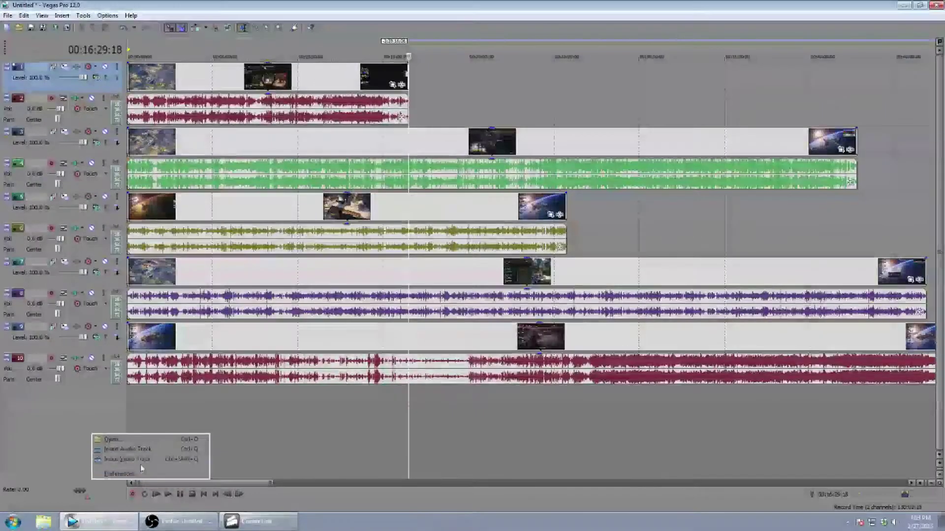
pyautogui.click(116, 454)
pyautogui.press('F11')
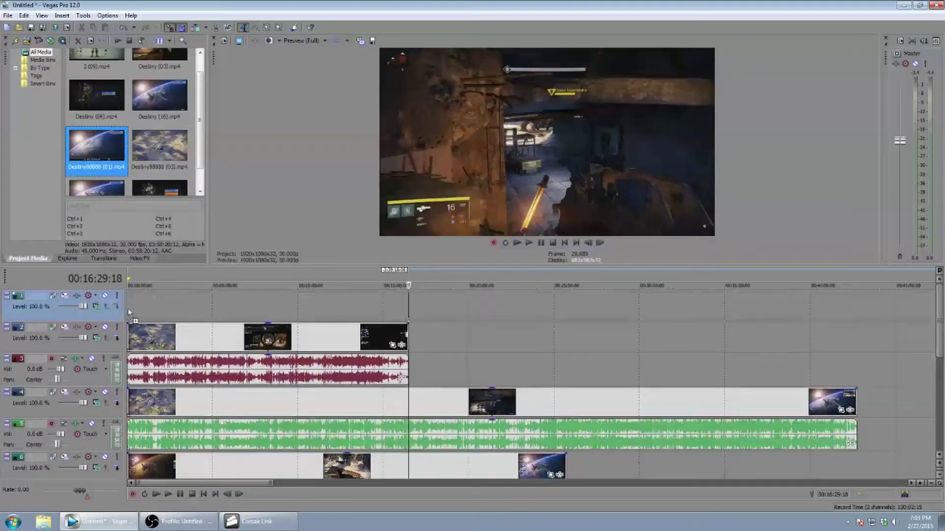
pyautogui.moveTo(96, 146); pyautogui.dragTo(148, 305)
# Step: Cut the Destiny88888 (01) clip at 01:28:48:25, discard the earlier part and move the rest to the timeline start
pyautogui.scroll(-3, 513, 313)
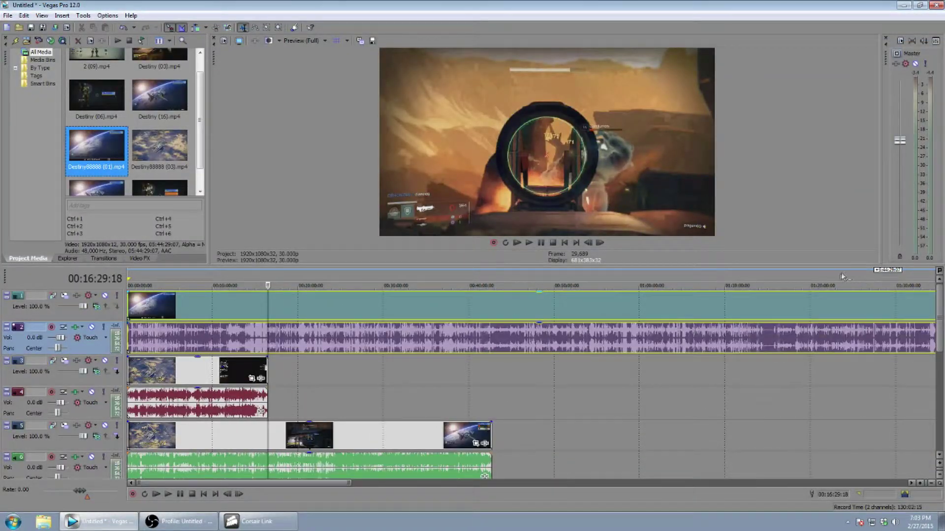
pyautogui.click(837, 274)
pyautogui.click(854, 275)
pyautogui.click(885, 276)
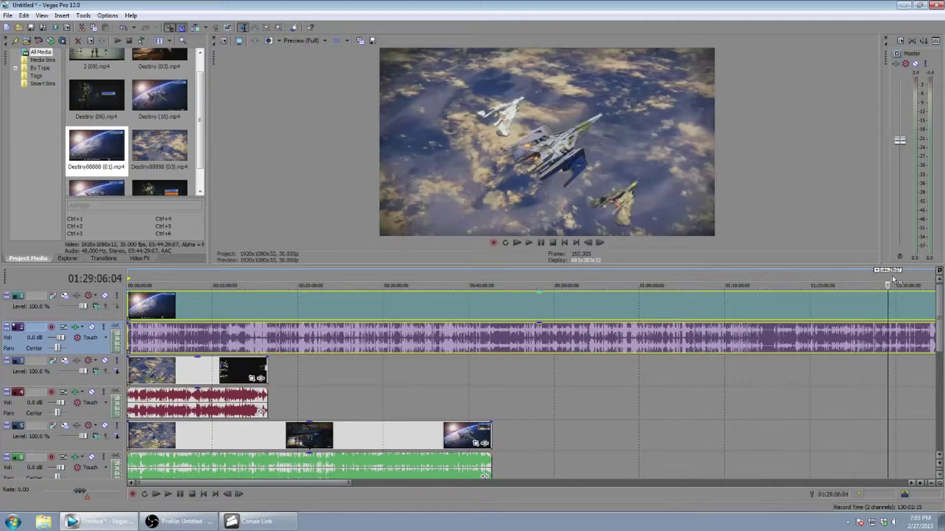
pyautogui.moveTo(154, 308)
pyautogui.mouseDown()
pyautogui.moveTo(634, 307)
pyautogui.moveTo(153, 312)
pyautogui.mouseUp()
# Step: Scrub the Destiny88888 (01) clip from about 10 to 15 minutes to find where its mission ends
pyautogui.scroll(-2, 271, 365)
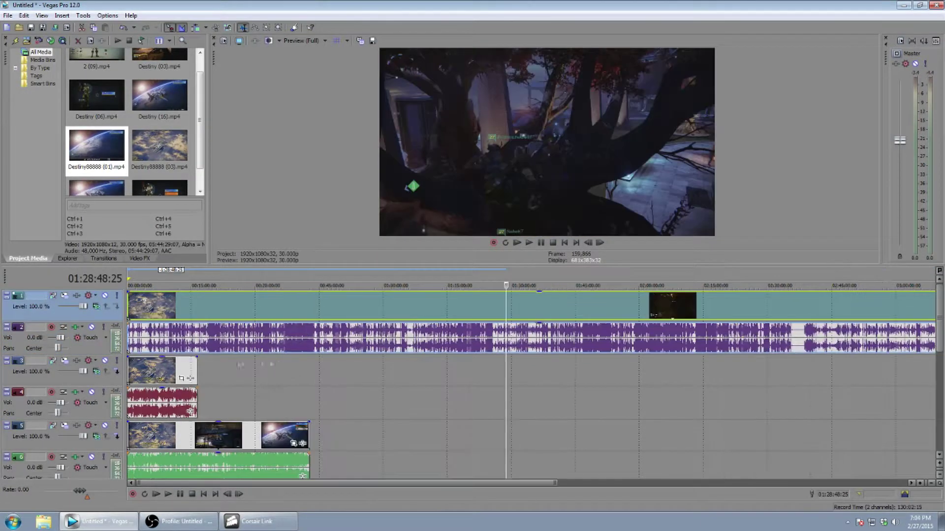
pyautogui.scroll(2, 191, 306)
pyautogui.moveTo(352, 482); pyautogui.dragTo(256, 482)
pyautogui.click(219, 276)
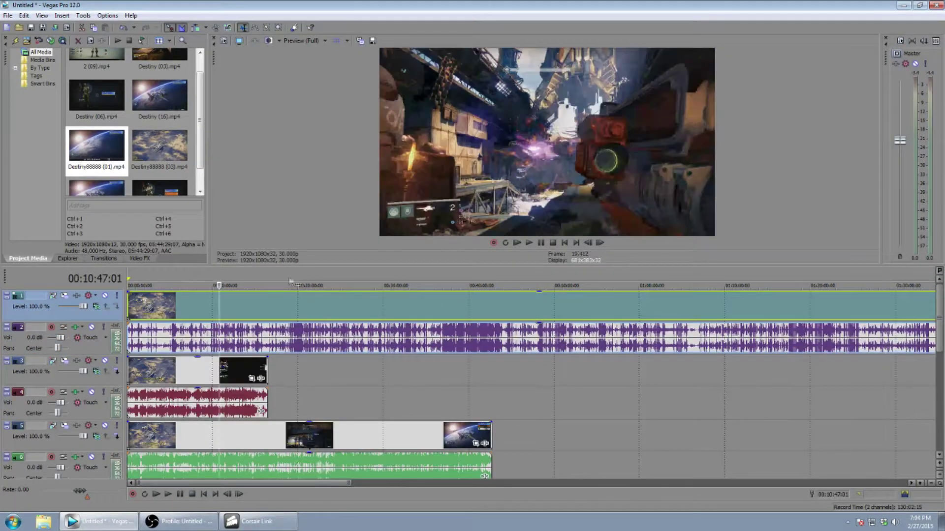
pyautogui.click(232, 277)
pyautogui.click(240, 276)
pyautogui.click(247, 277)
pyautogui.click(254, 277)
pyautogui.rightClick(254, 306)
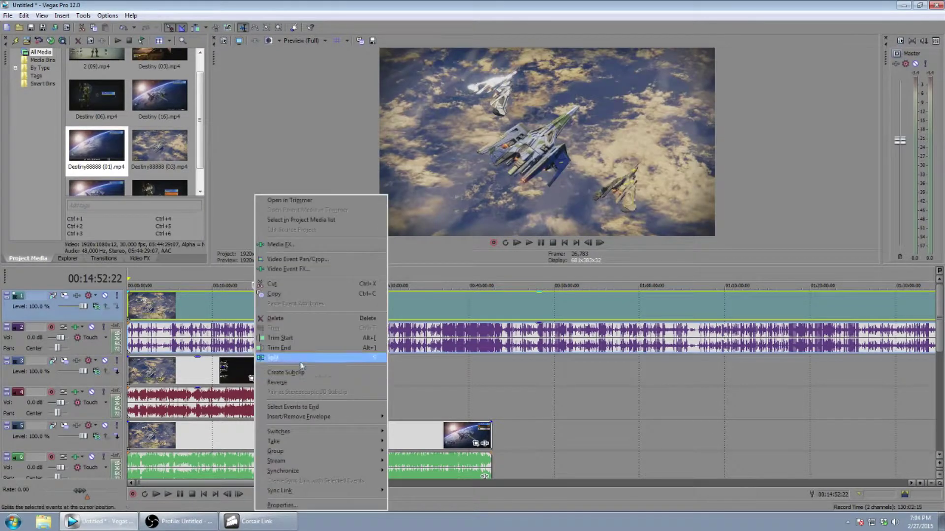
# Step: Split the Destiny88888 (01) clip at 00:14:04:08 and delete the part after the cut
pyautogui.click(247, 277)
pyautogui.click(236, 277)
pyautogui.click(244, 278)
pyautogui.click(247, 278)
pyautogui.rightClick(247, 307)
pyautogui.click(275, 355)
pyautogui.rightClick(346, 308)
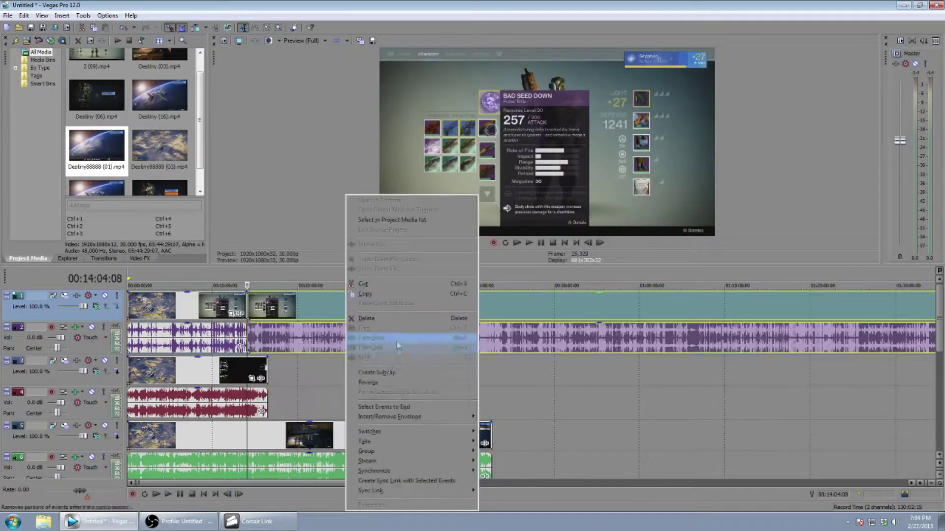
pyautogui.click(369, 318)
# Step: Insert a new video track above the others and place Destiny88888 (03).mp4 at its start
pyautogui.moveTo(298, 265); pyautogui.dragTo(298, 37)
pyautogui.rightClick(77, 470)
pyautogui.click(106, 451)
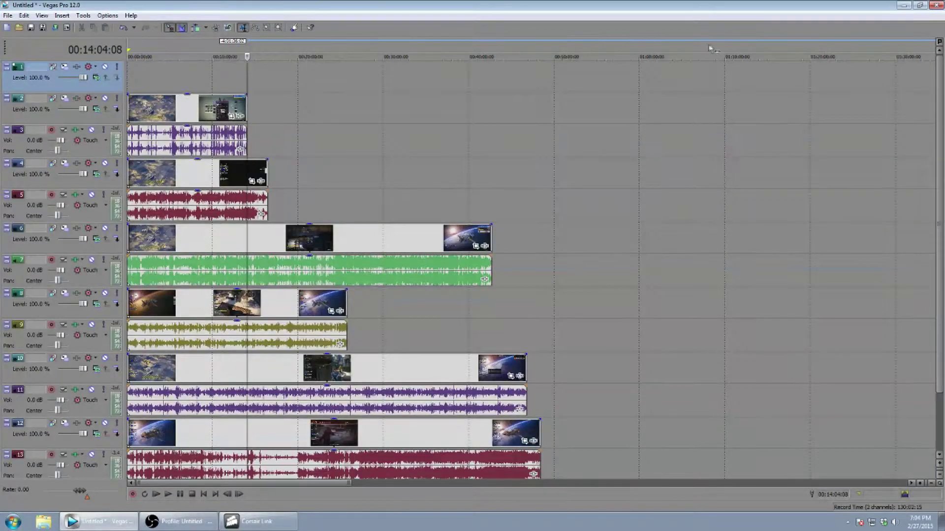
pyautogui.moveTo(714, 34); pyautogui.dragTo(715, 274)
pyautogui.moveTo(160, 146); pyautogui.dragTo(252, 315)
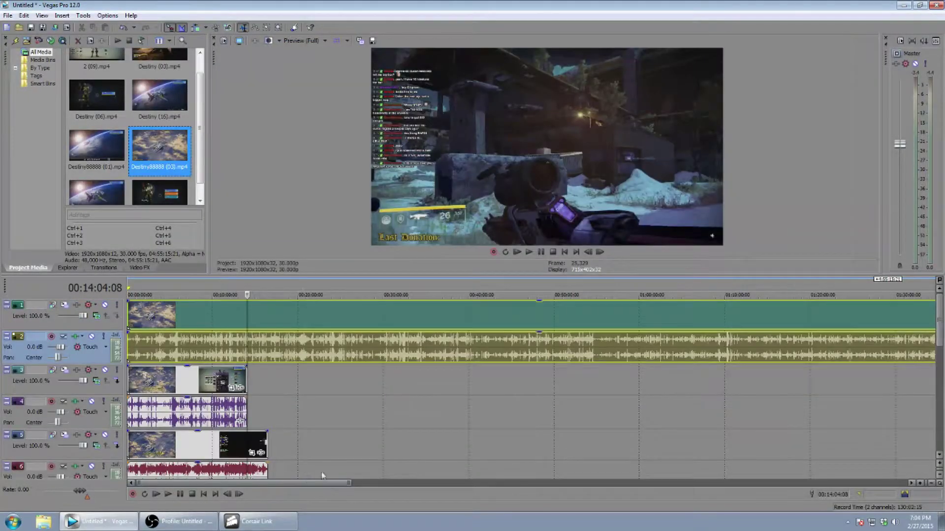
# Step: Split the Destiny88888 (03) clip about 29.5 minutes in, discard the earlier part and move the rest to the timeline start
pyautogui.click(379, 283)
pyautogui.rightClick(381, 315)
pyautogui.click(400, 358)
# Step: Split the Destiny88888 (03) clip at 00:11:52:24 and delete the part after the cut
pyautogui.click(338, 293)
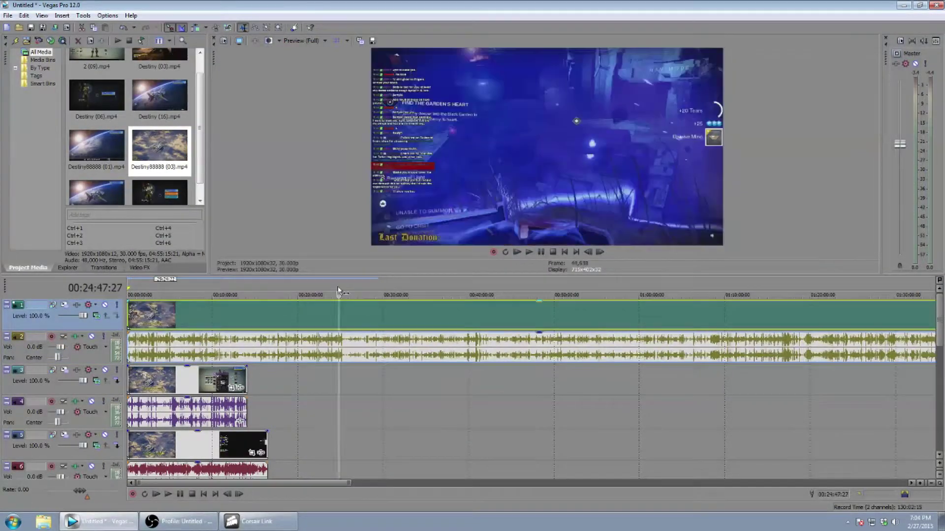
pyautogui.moveTo(338, 290); pyautogui.dragTo(229, 287)
pyautogui.rightClick(232, 316)
pyautogui.click(252, 357)
pyautogui.rightClick(283, 318)
pyautogui.click(304, 319)
# Step: Insert a new video track above the others and place Destiny88888 (06).mp4 at its start
pyautogui.moveTo(939, 320); pyautogui.dragTo(940, 418)
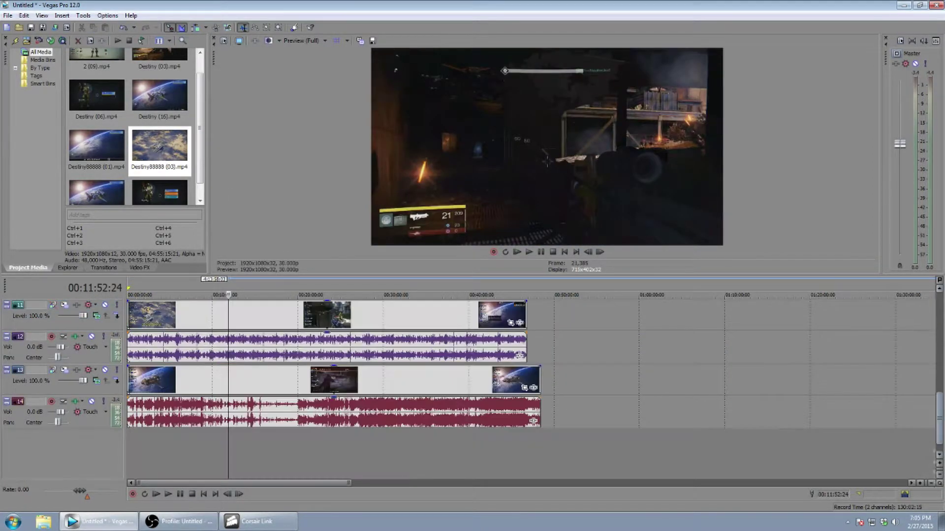
pyautogui.moveTo(98, 522)
pyautogui.click(128, 483)
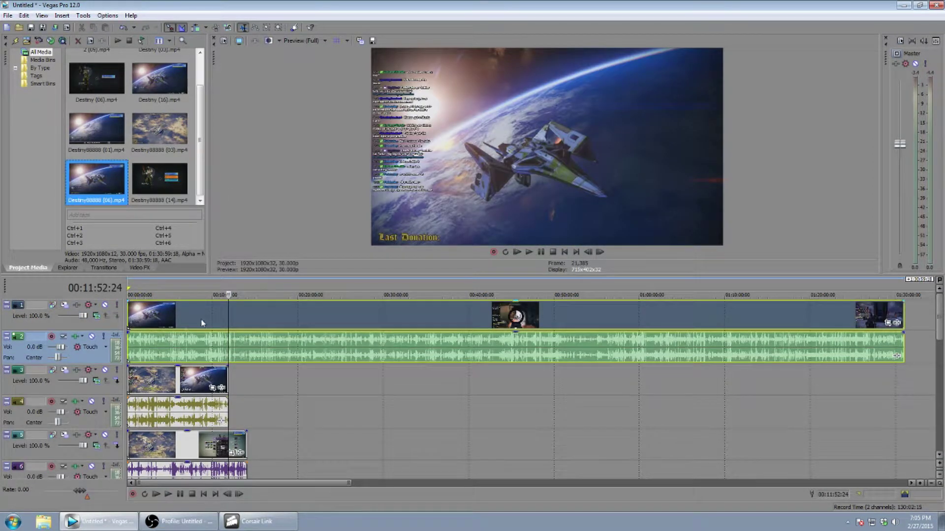
# Step: Split the Destiny88888 (06) clip at 00:55:01:03, delete the part before the cut and bring the remainder to the timeline start
pyautogui.click(597, 291)
pyautogui.rightClick(592, 315)
pyautogui.click(611, 357)
pyautogui.rightClick(415, 312)
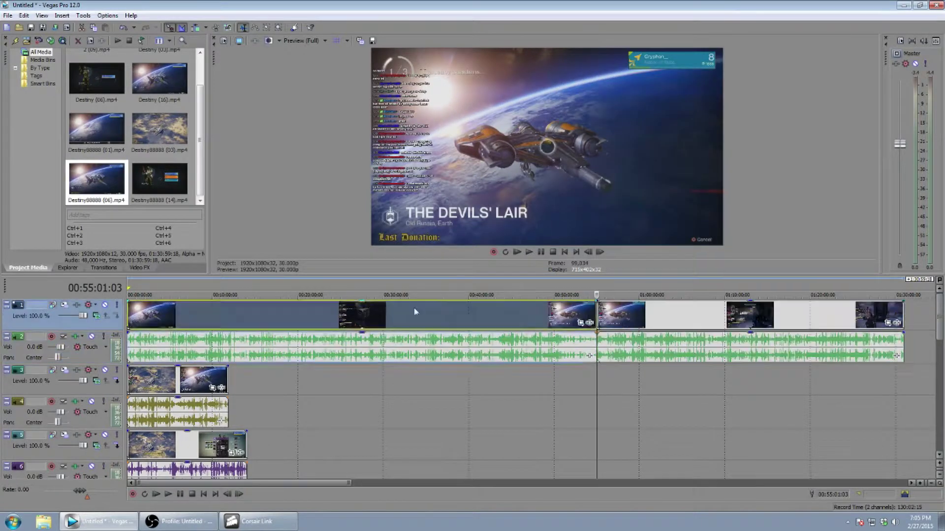
pyautogui.click(437, 318)
# Step: Split the remaining Destiny88888 (06) clip at 00:33:40:23 and delete the part after the cut
pyautogui.moveTo(204, 289); pyautogui.dragTo(212, 288)
pyautogui.moveTo(222, 292); pyautogui.dragTo(415, 293)
pyautogui.rightClick(406, 317)
pyautogui.click(462, 360)
pyautogui.moveTo(159, 180); pyautogui.dragTo(155, 333)
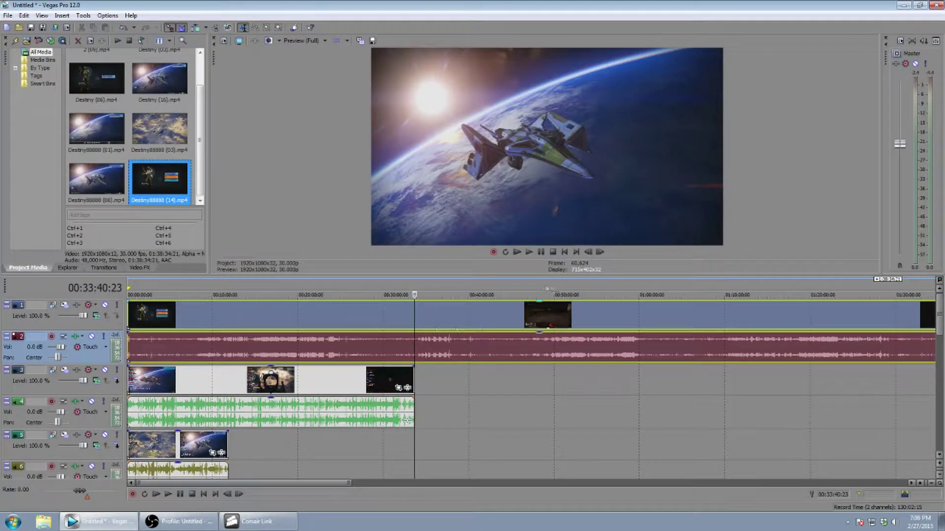
pyautogui.click(535, 315)
pyautogui.rightClick(530, 315)
pyautogui.rightClick(495, 317)
pyautogui.click(559, 123)
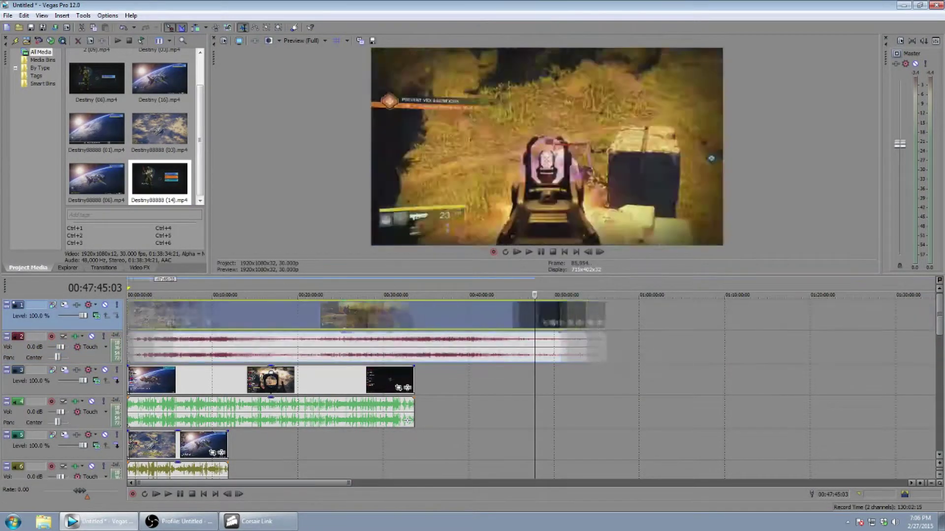
# Step: Split the remaining Destiny88888 (14) clip at 00:13:08:27 and delete the part after the cut
pyautogui.click(239, 315)
pyautogui.rightClick(239, 315)
pyautogui.click(295, 360)
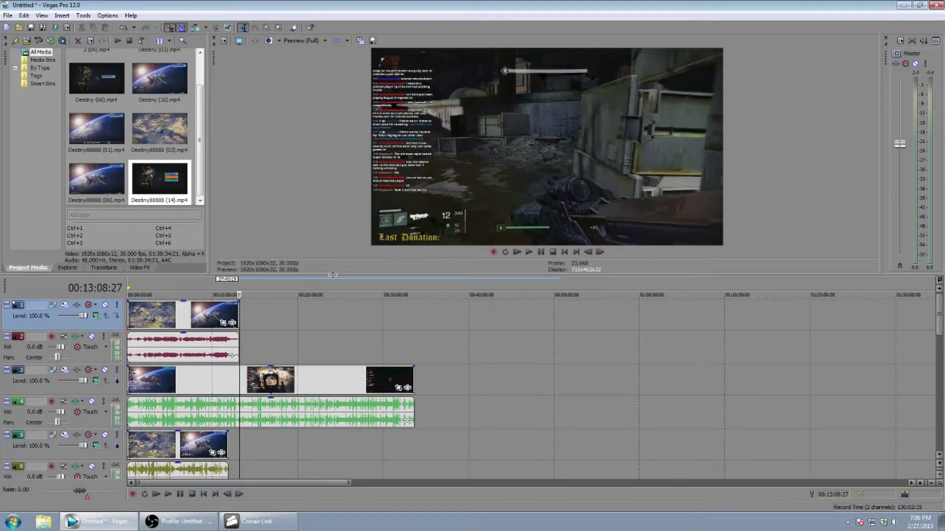
# Step: Enlarge the timeline area and look over the trimmed clips on all video and audio track pairs
pyautogui.moveTo(328, 277); pyautogui.dragTo(326, 94)
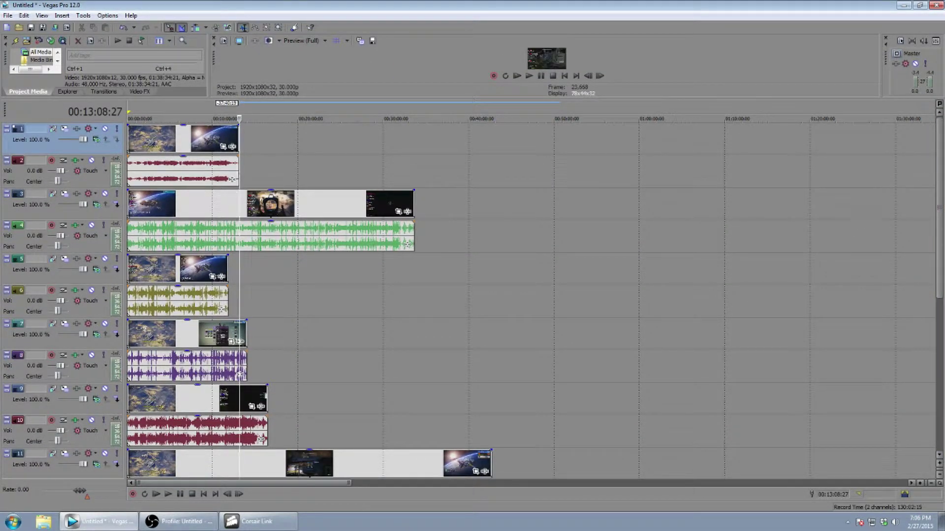
pyautogui.moveTo(941, 171); pyautogui.dragTo(941, 320)
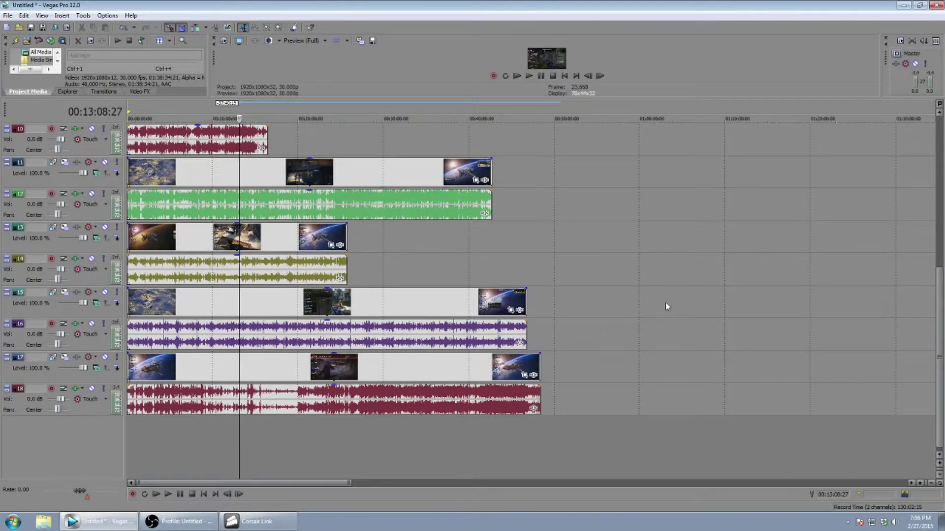
pyautogui.moveTo(942, 295); pyautogui.dragTo(942, 143)
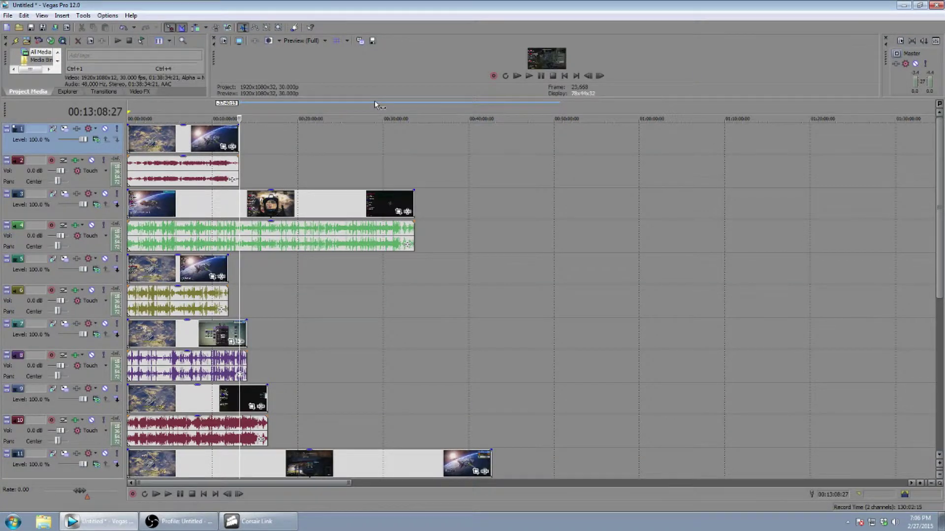
pyautogui.moveTo(372, 102); pyautogui.dragTo(377, 283)
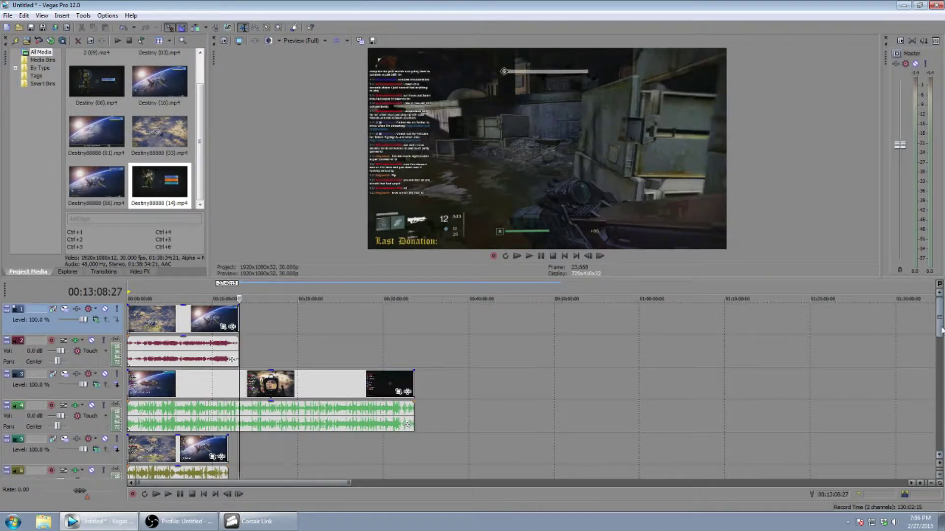
pyautogui.moveTo(940, 326)
pyautogui.mouseDown()
pyautogui.moveTo(941, 433)
pyautogui.moveTo(941, 315)
pyautogui.mouseUp()
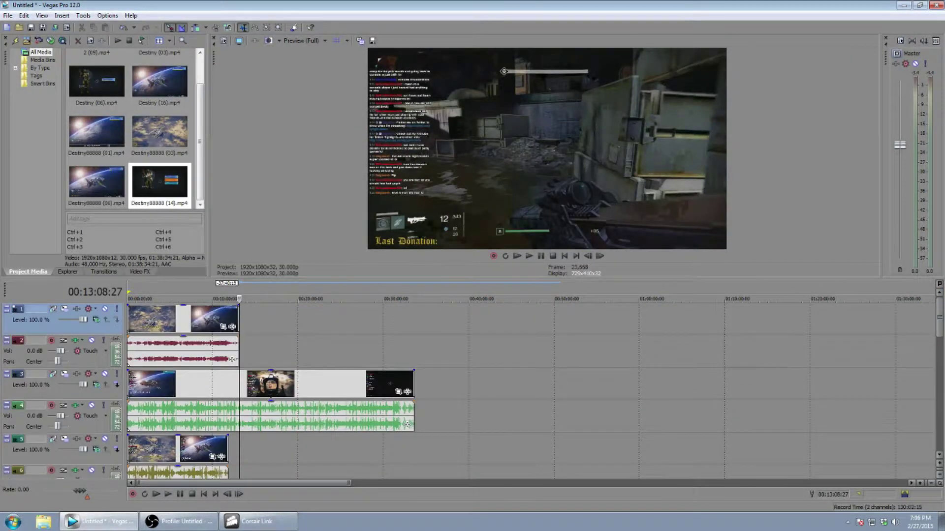
# Step: Move the clips on tracks 1, 3, 5, 7, 9 and 13 so they end together with the clip on track 11
pyautogui.click(130, 288)
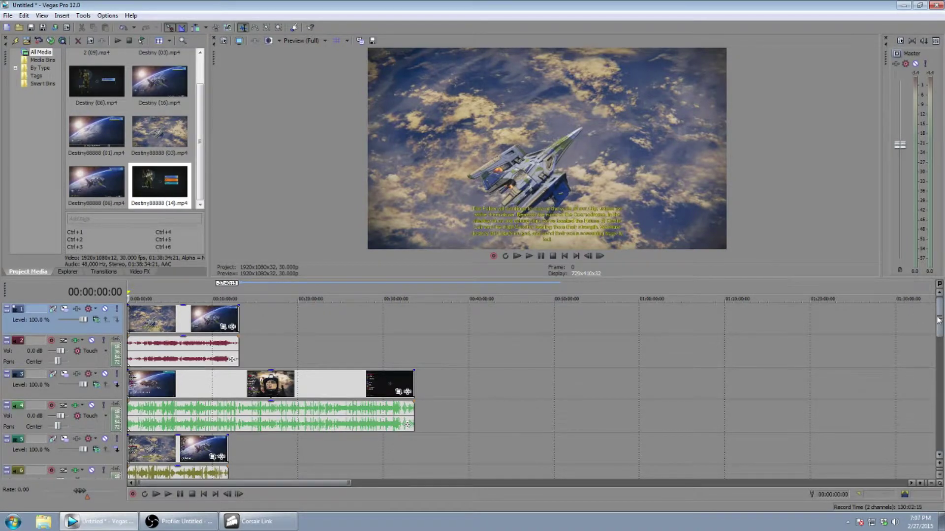
pyautogui.moveTo(880, 279); pyautogui.dragTo(864, 27)
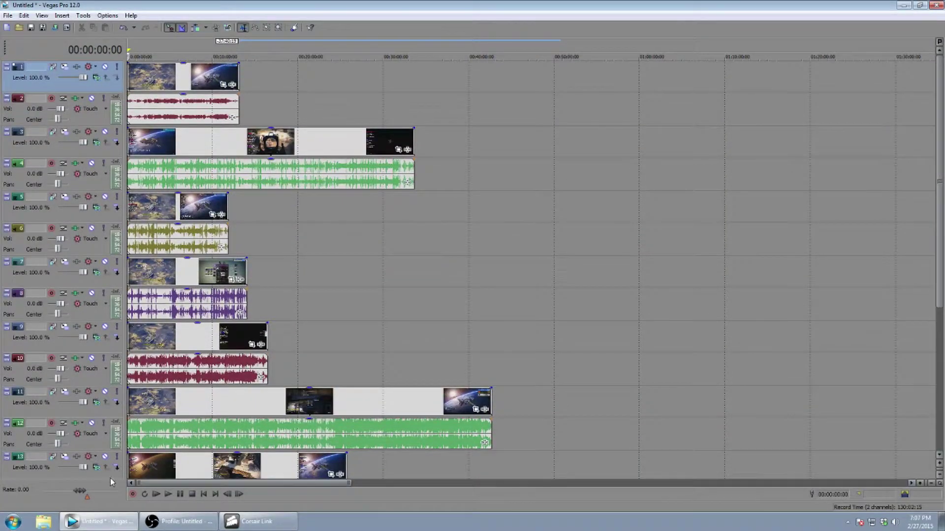
pyautogui.moveTo(207, 337); pyautogui.dragTo(430, 337)
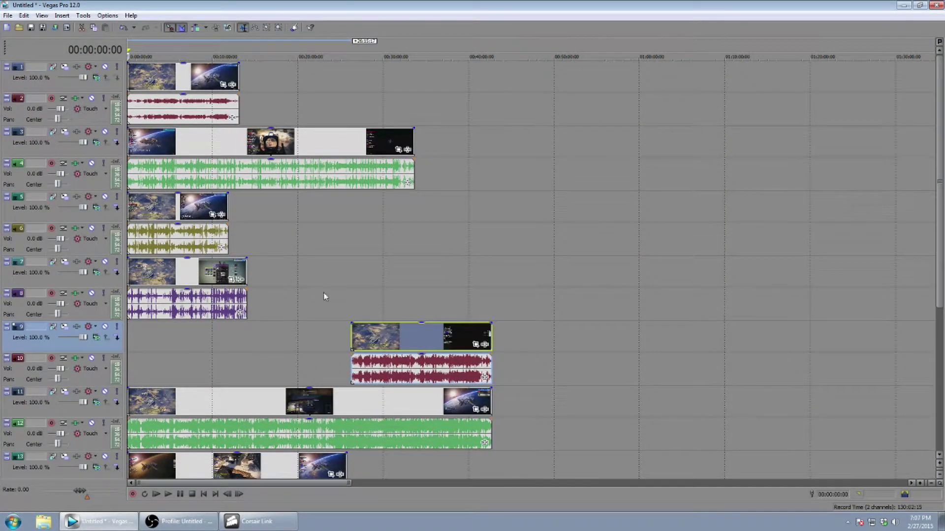
pyautogui.click(212, 276)
pyautogui.moveTo(212, 275); pyautogui.dragTo(456, 275)
pyautogui.moveTo(212, 212); pyautogui.dragTo(474, 213)
pyautogui.moveTo(357, 142); pyautogui.dragTo(434, 142)
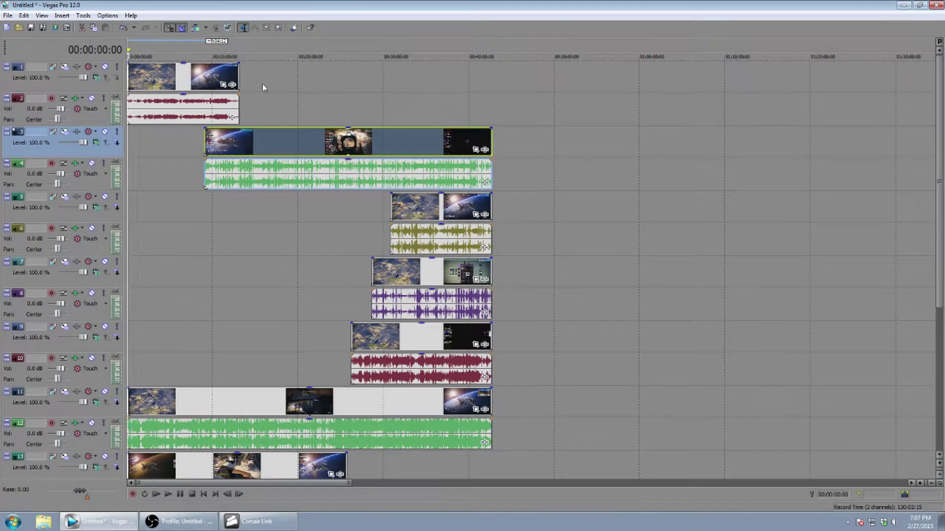
pyautogui.moveTo(217, 78); pyautogui.dragTo(467, 77)
pyautogui.moveTo(315, 460); pyautogui.dragTo(460, 457)
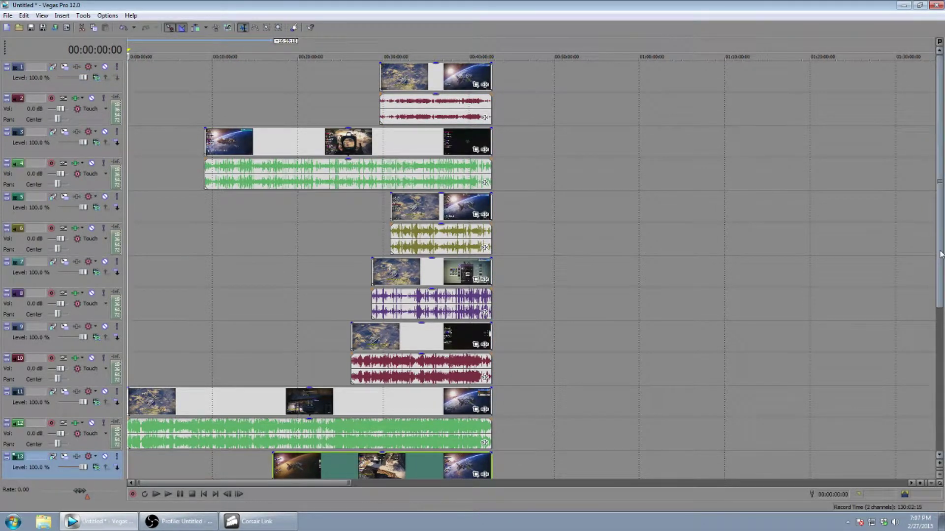
# Step: Align the end of track 15's clip with track 17's, and shift track 13's and the following clips to that end with auto ripple
pyautogui.moveTo(939, 255); pyautogui.dragTo(938, 422)
pyautogui.moveTo(470, 335); pyautogui.dragTo(485, 335)
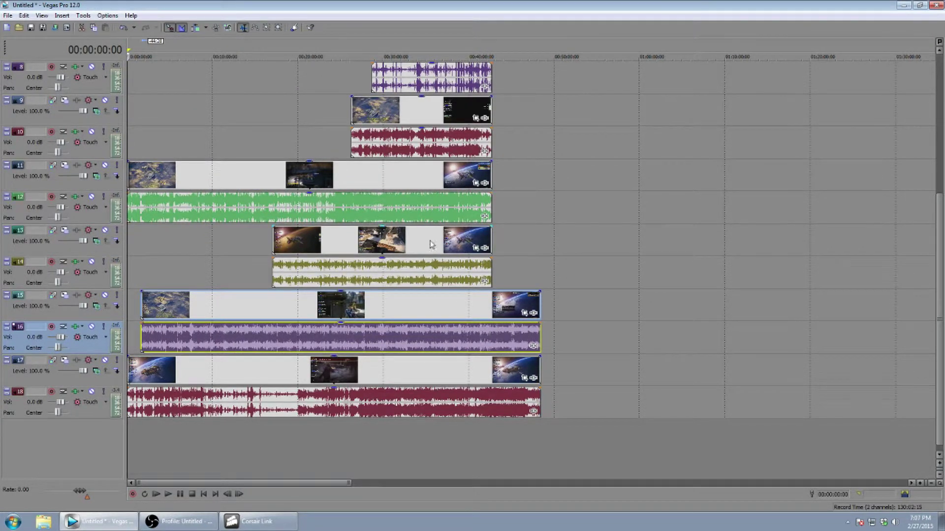
pyautogui.click(195, 28)
pyautogui.click(377, 245)
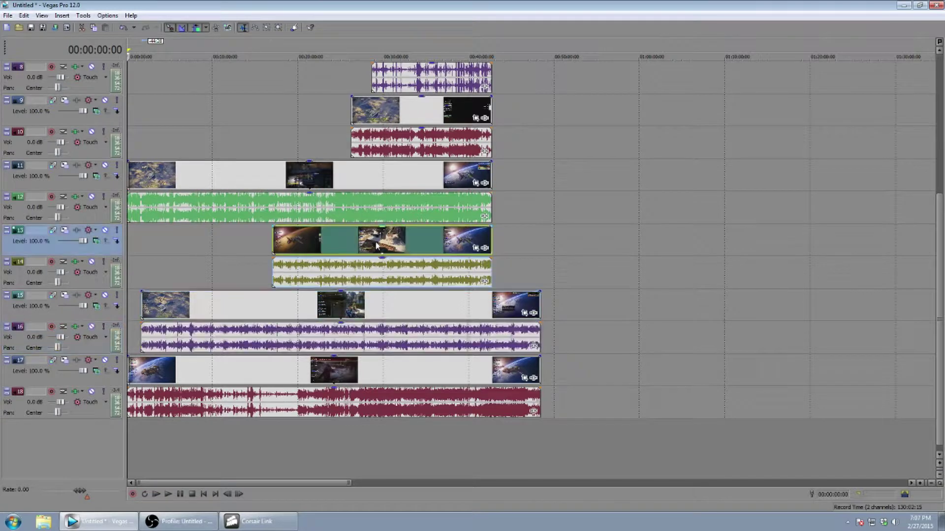
pyautogui.moveTo(377, 246); pyautogui.dragTo(426, 248)
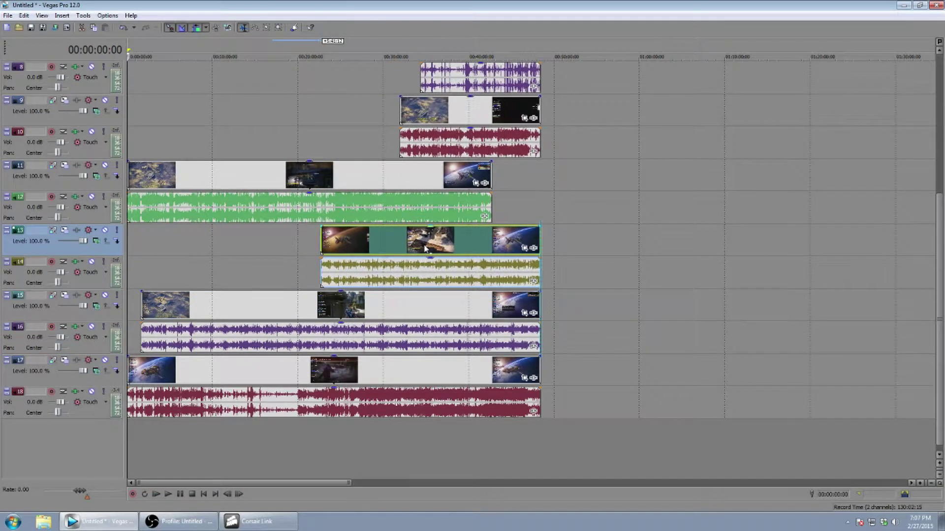
# Step: Turn off auto ripple and move the clips on tracks 11 and 3 to end together with all the other clips
pyautogui.click(196, 27)
pyautogui.moveTo(377, 182); pyautogui.dragTo(425, 185)
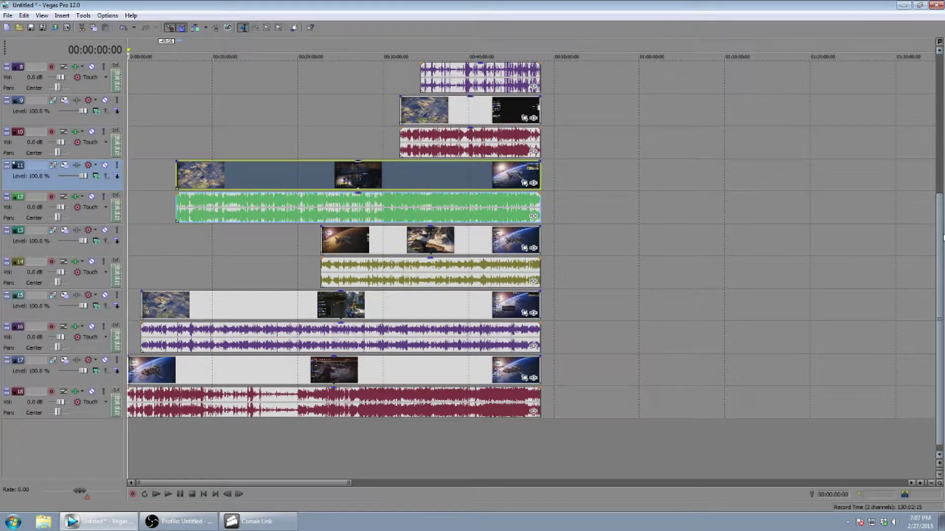
pyautogui.scroll(6, 836, 147)
pyautogui.moveTo(400, 148); pyautogui.dragTo(453, 147)
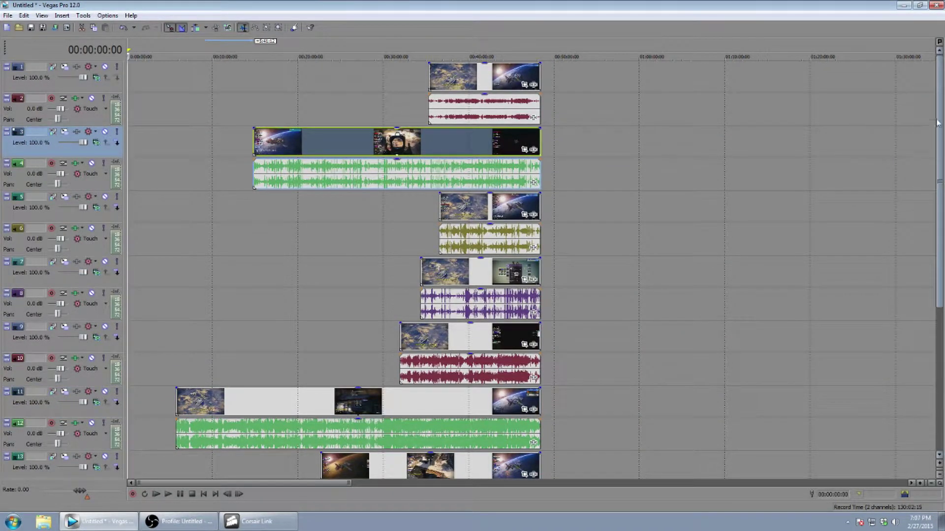
# Step: Set the playhead to 00:47:41:19, enlarge the preview area and open Track Motion for track 1, docked below the preview
pyautogui.click(534, 45)
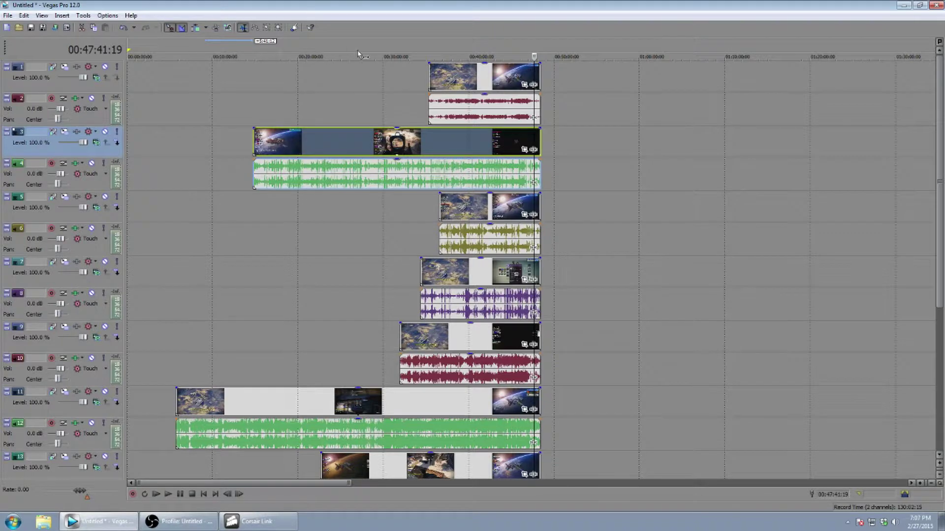
pyautogui.moveTo(370, 34); pyautogui.dragTo(378, 349)
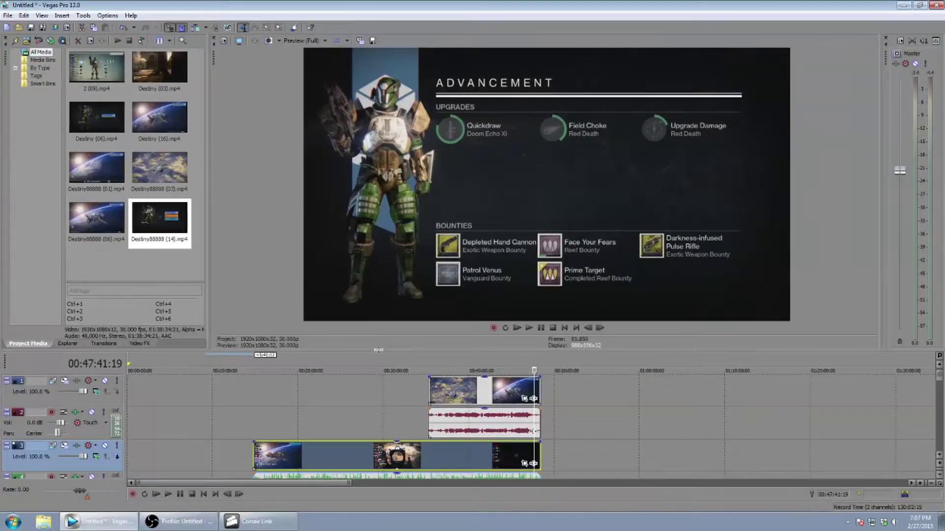
pyautogui.click(65, 381)
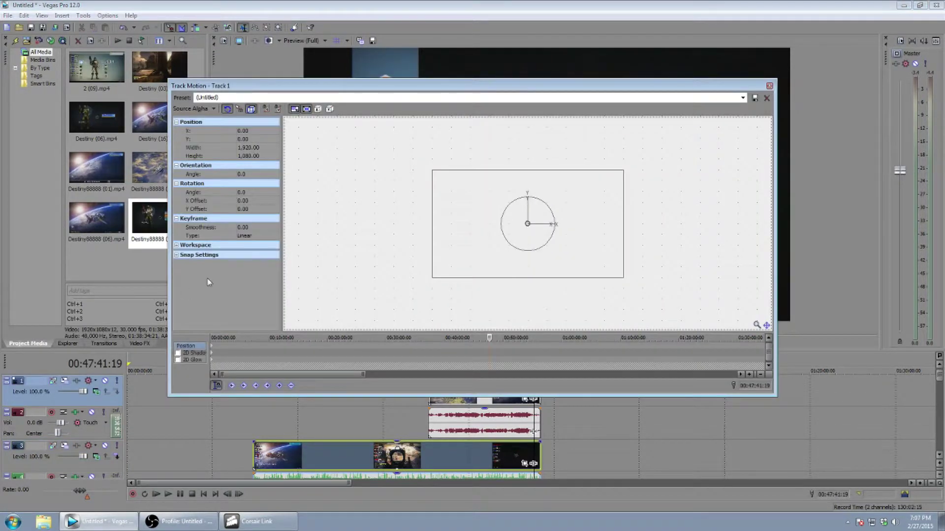
pyautogui.moveTo(531, 224)
pyautogui.mouseDown()
pyautogui.moveTo(489, 242)
pyautogui.moveTo(542, 206)
pyautogui.moveTo(509, 235)
pyautogui.moveTo(536, 225)
pyautogui.mouseUp()
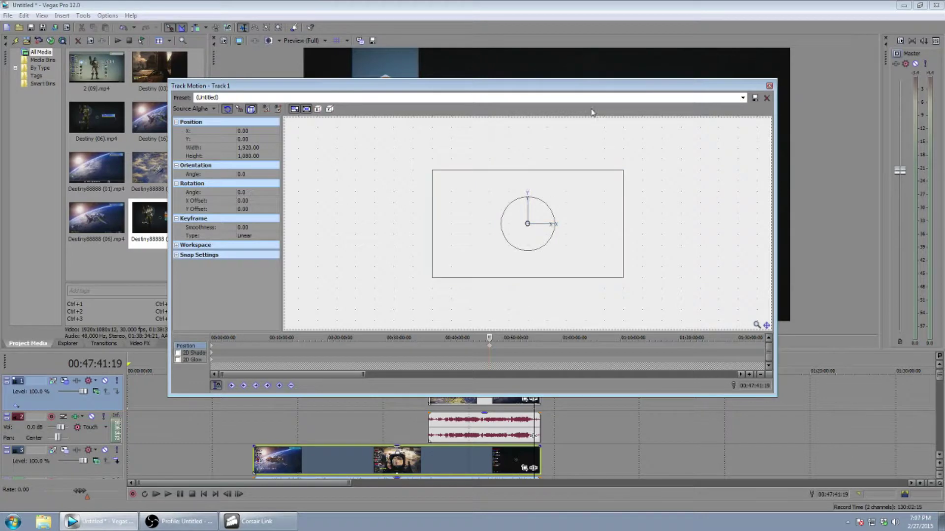
pyautogui.moveTo(591, 86); pyautogui.dragTo(619, 167)
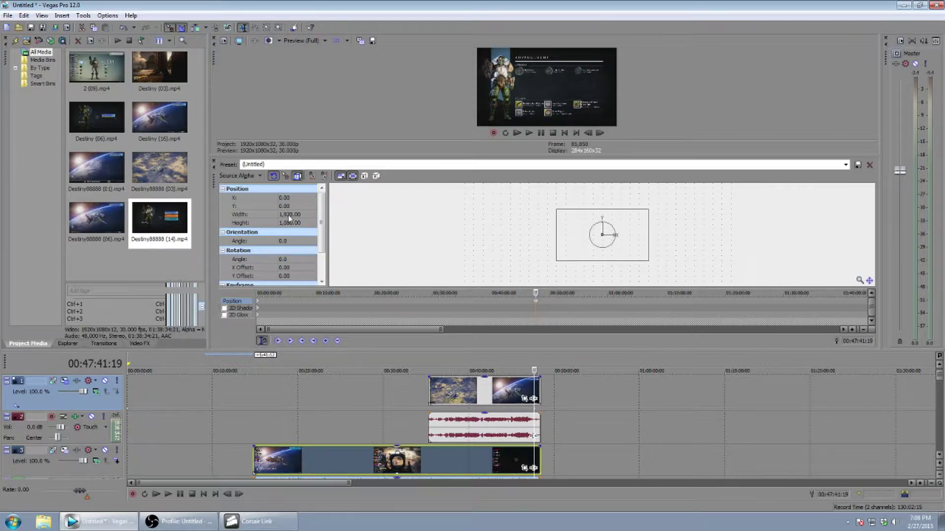
# Step: Scale track 1's picture to 640 by 360 and move it to about X -576, Y 329 in the frame
pyautogui.doubleClick(291, 215)
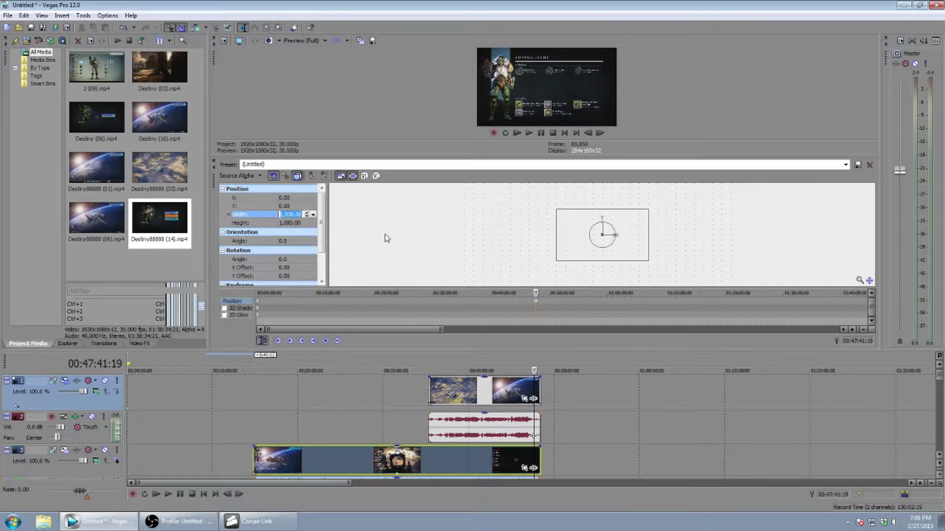
pyautogui.write('360')
pyautogui.doubleClick(305, 224)
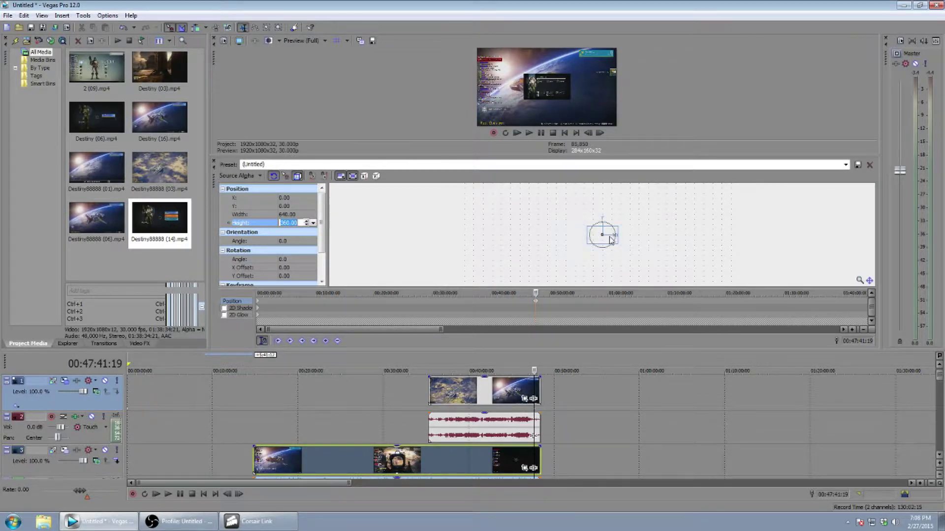
pyautogui.moveTo(606, 239); pyautogui.dragTo(578, 224)
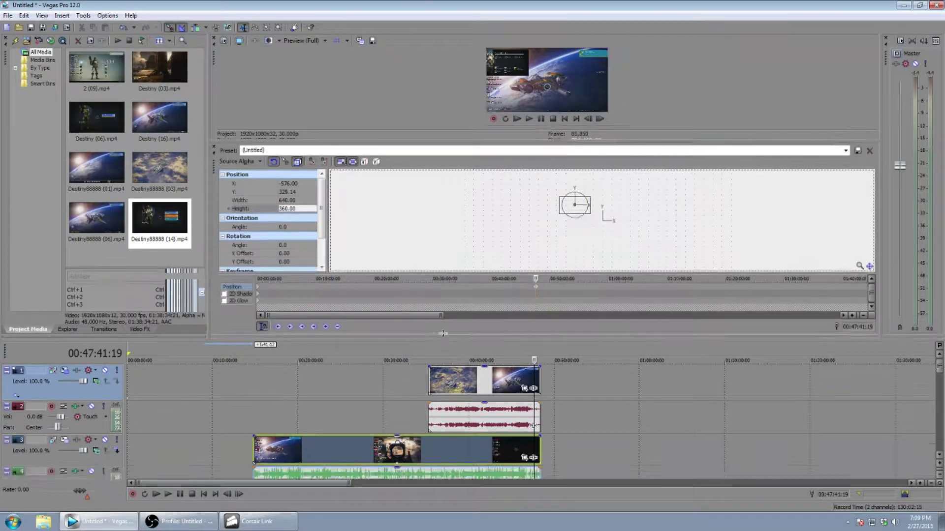
# Step: Enlarge the timeline area and set the Track Motion width of track 3 to 640
pyautogui.moveTo(441, 350); pyautogui.dragTo(447, 268)
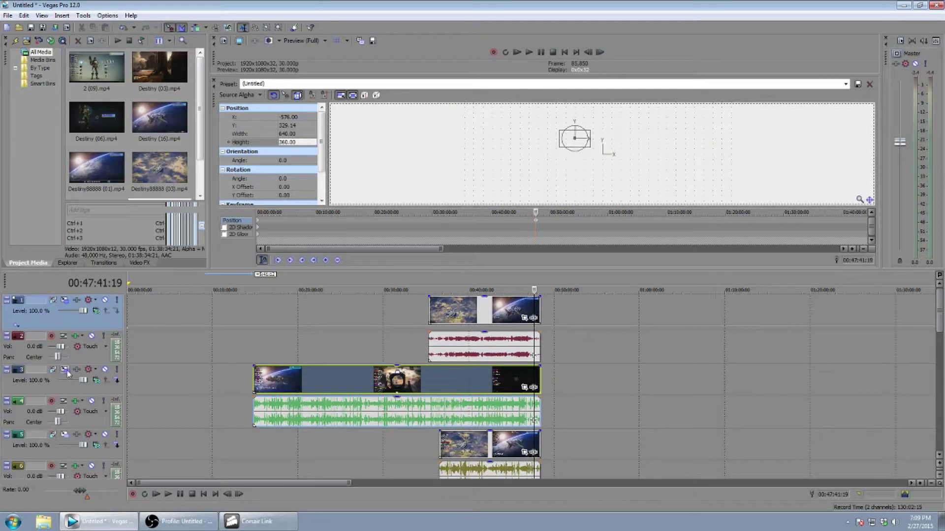
pyautogui.click(64, 370)
pyautogui.click(293, 133)
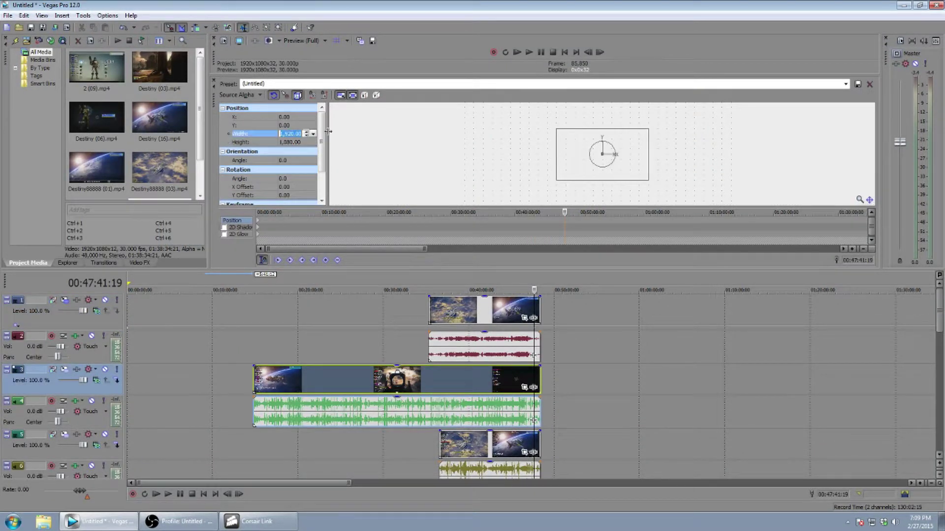
pyautogui.write('640')
pyautogui.press('Return')
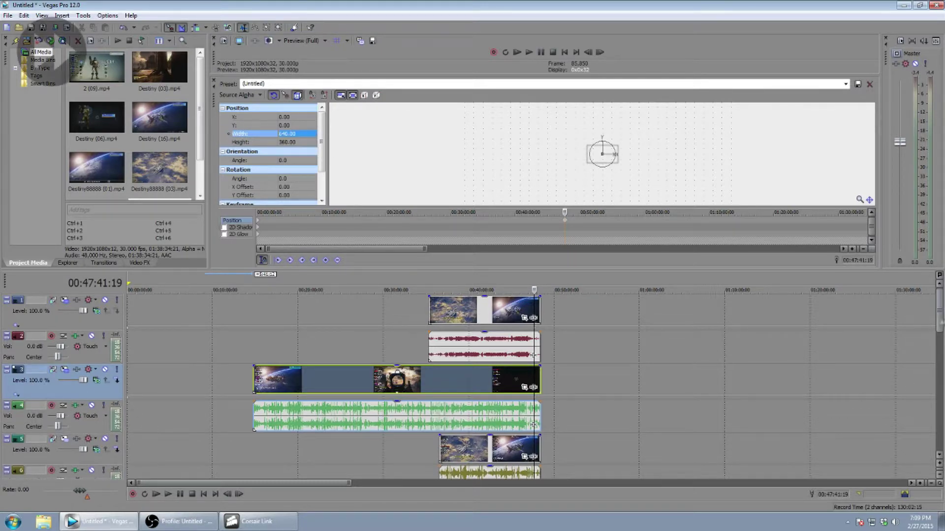
# Step: Set the Track Motion width of video track 5 to 640
pyautogui.scroll(-3, 314, 344)
pyautogui.click(66, 374)
pyautogui.doubleClick(295, 134)
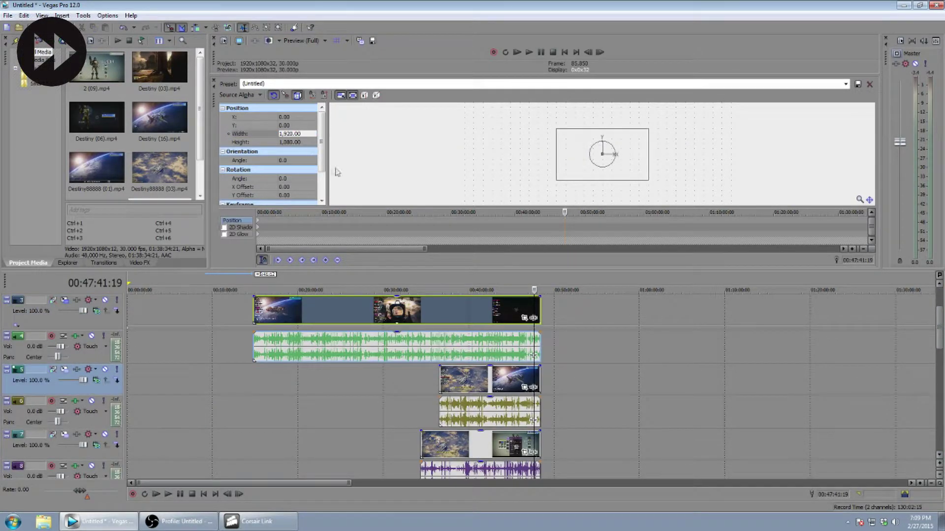
pyautogui.write('640')
pyautogui.press('Return')
# Step: Set the Track Motion width of video track 7 to 640
pyautogui.moveTo(939, 327); pyautogui.dragTo(940, 353)
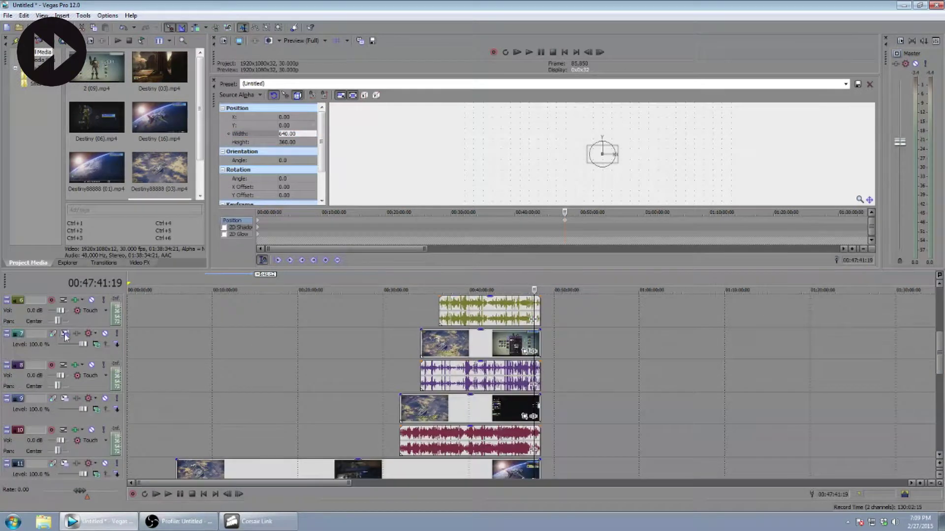
pyautogui.click(65, 334)
pyautogui.doubleClick(294, 133)
pyautogui.write('640')
pyautogui.press('Return')
# Step: Set the Track Motion width of video track 9 to 640
pyautogui.scroll(-1, 63, 374)
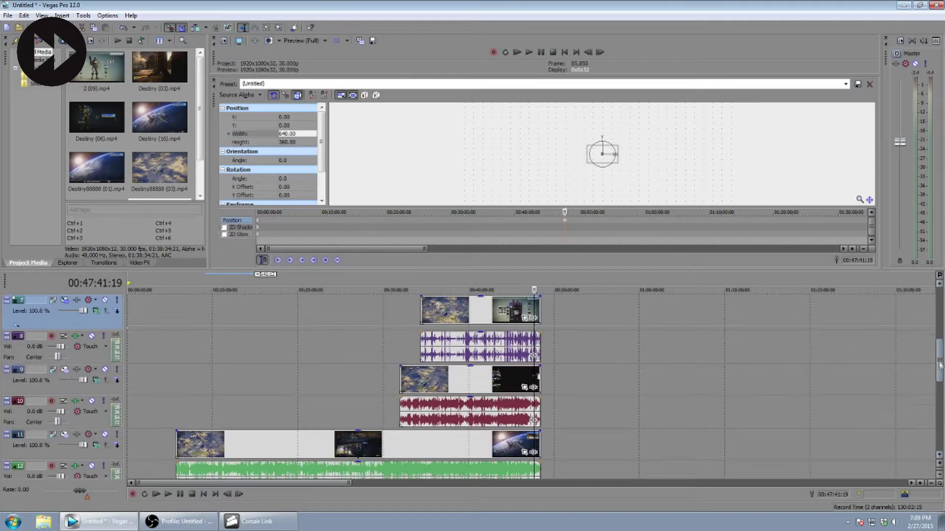
pyautogui.click(64, 374)
pyautogui.doubleClick(295, 134)
pyautogui.write('640')
pyautogui.press('Return')
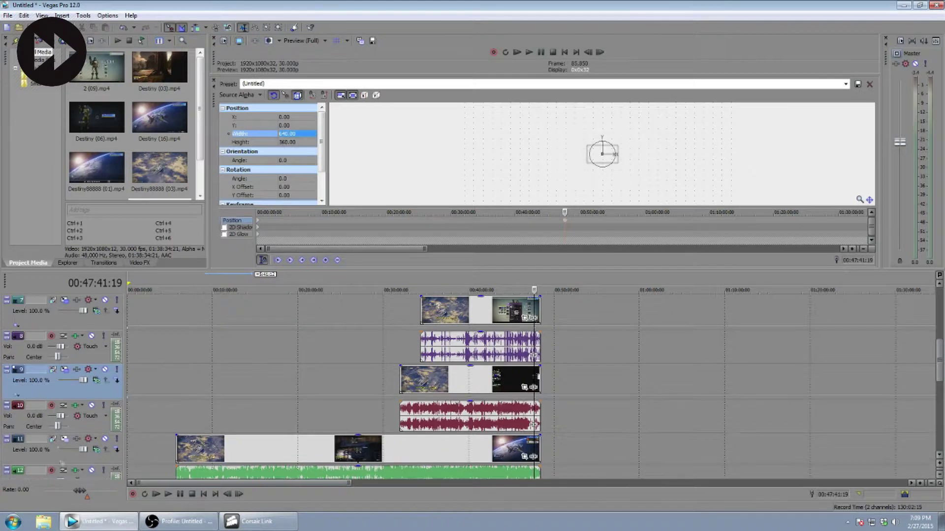
# Step: Set the Track Motion width of video track 11 to 640
pyautogui.click(64, 443)
pyautogui.doubleClick(295, 134)
pyautogui.write('640')
pyautogui.press('Return')
pyautogui.scroll(-5, 64, 374)
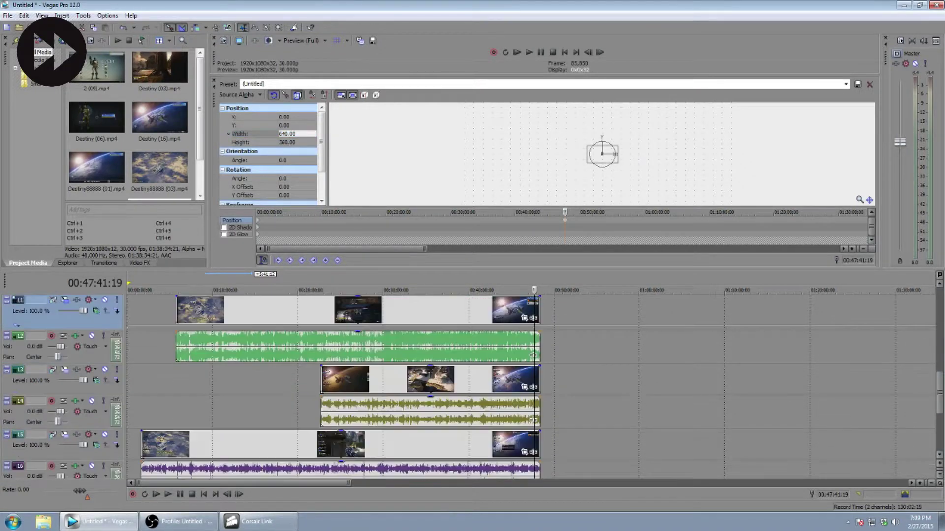
# Step: Set the Track Motion width of video track 13 to 640
pyautogui.click(64, 340)
pyautogui.doubleClick(295, 134)
pyautogui.write('640')
pyautogui.press('Return')
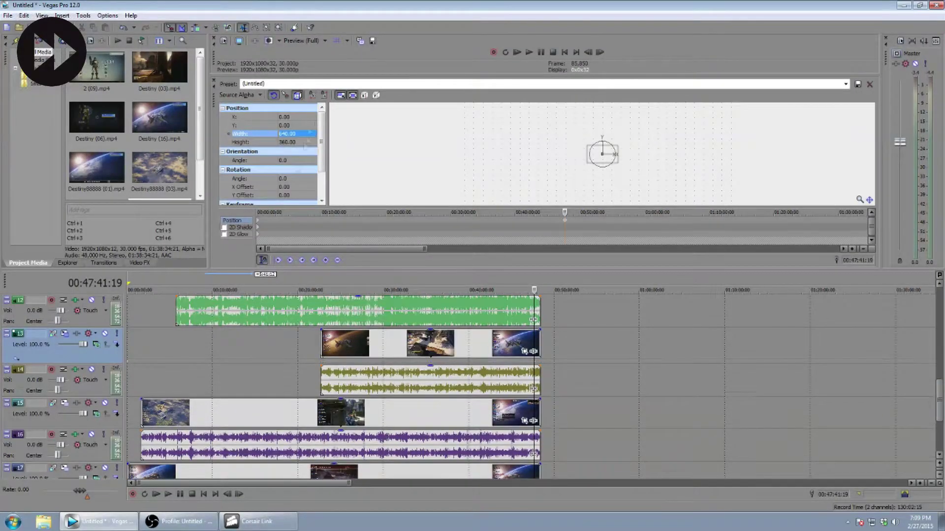
# Step: Set the Track Motion width of video track 15 to 640
pyautogui.click(65, 424)
pyautogui.doubleClick(295, 133)
pyautogui.write('640')
pyautogui.press('Return')
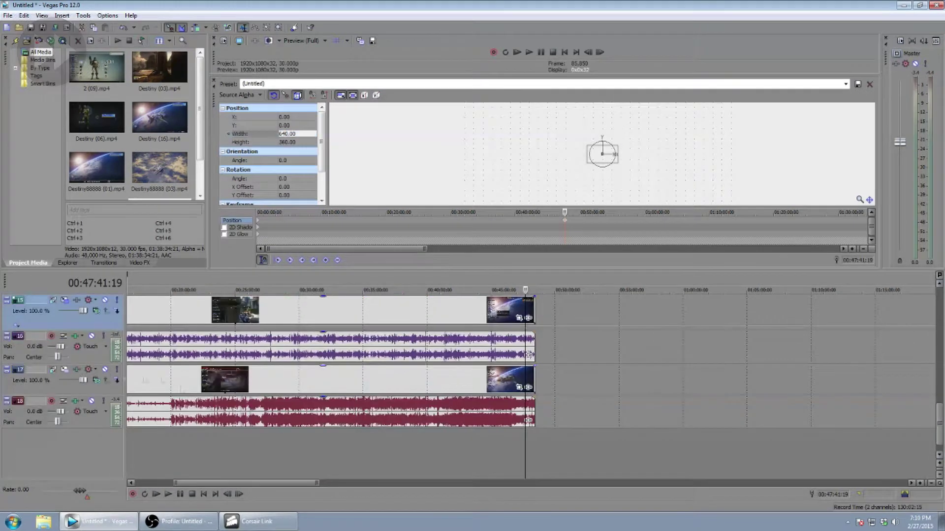
# Step: Set the Track Motion width of video track 17 to 640
pyautogui.click(64, 387)
pyautogui.doubleClick(295, 133)
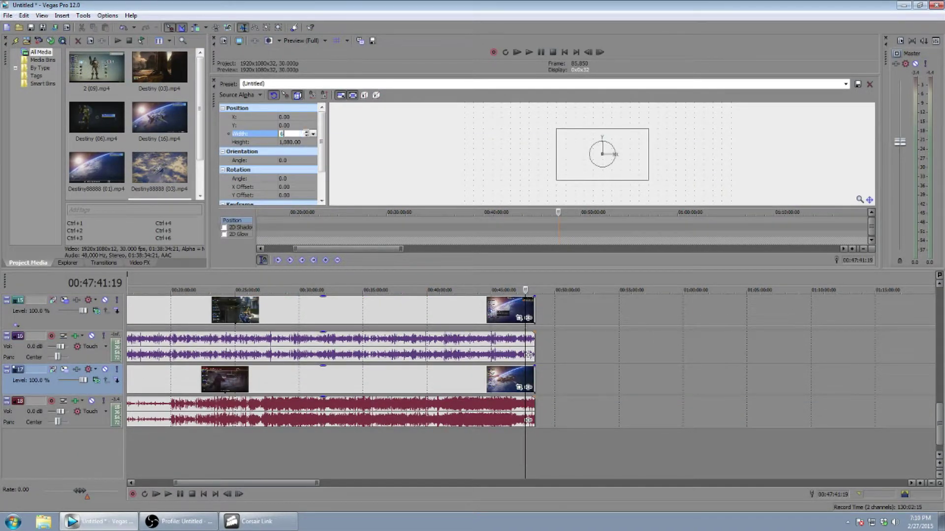
pyautogui.write('640')
pyautogui.press('Return')
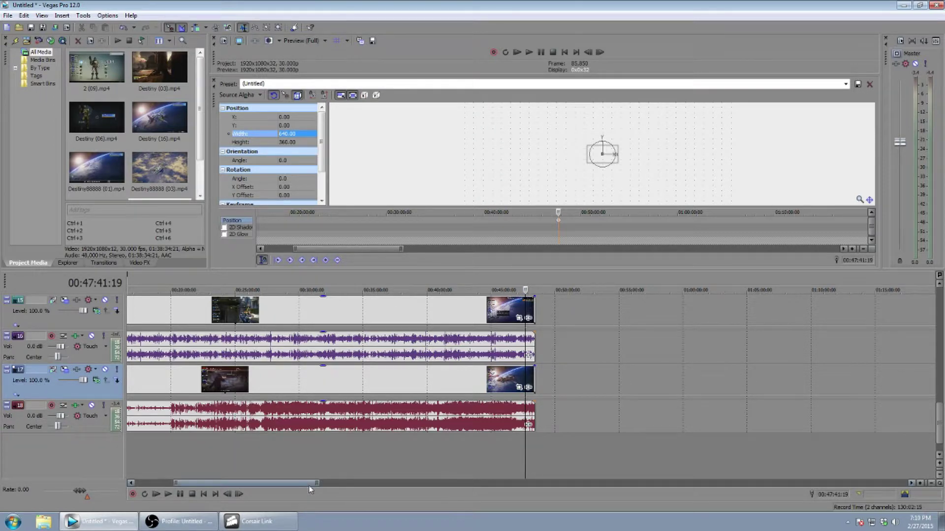
# Step: Close Track Motion and shrink the preview area so the timeline shows more tracks
pyautogui.moveTo(308, 484); pyautogui.dragTo(255, 485)
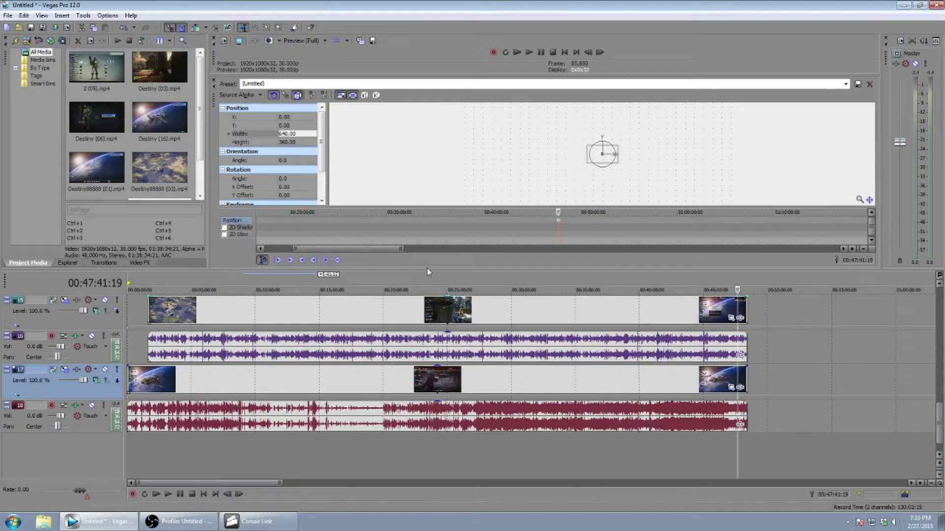
pyautogui.moveTo(428, 269); pyautogui.dragTo(430, 231)
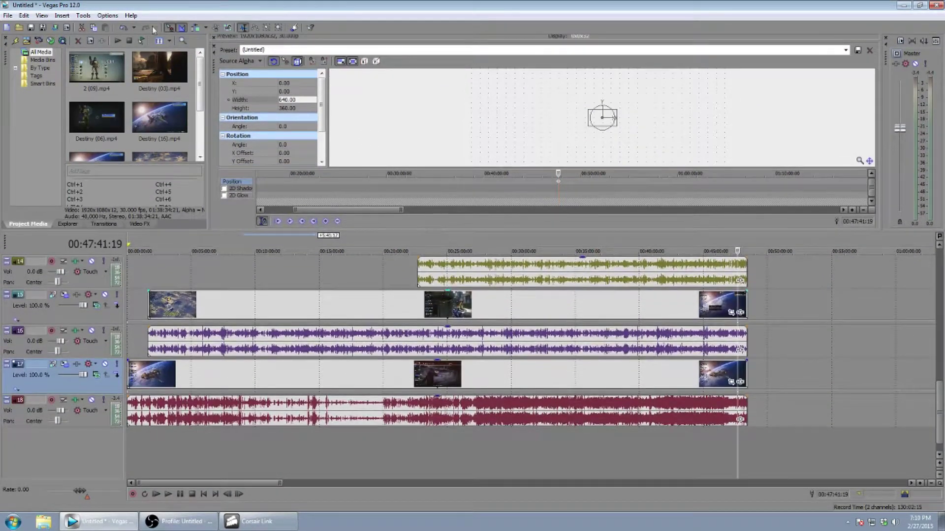
pyautogui.click(215, 47)
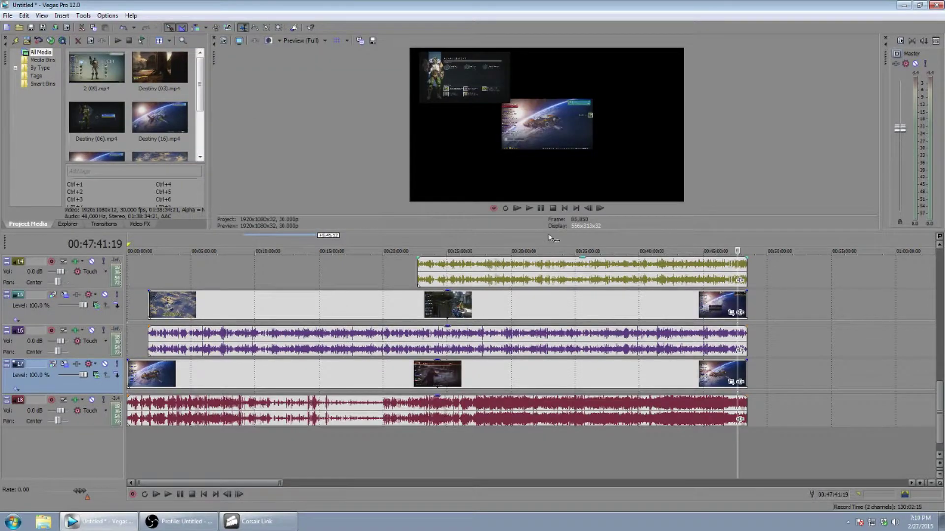
pyautogui.moveTo(549, 230); pyautogui.dragTo(549, 79)
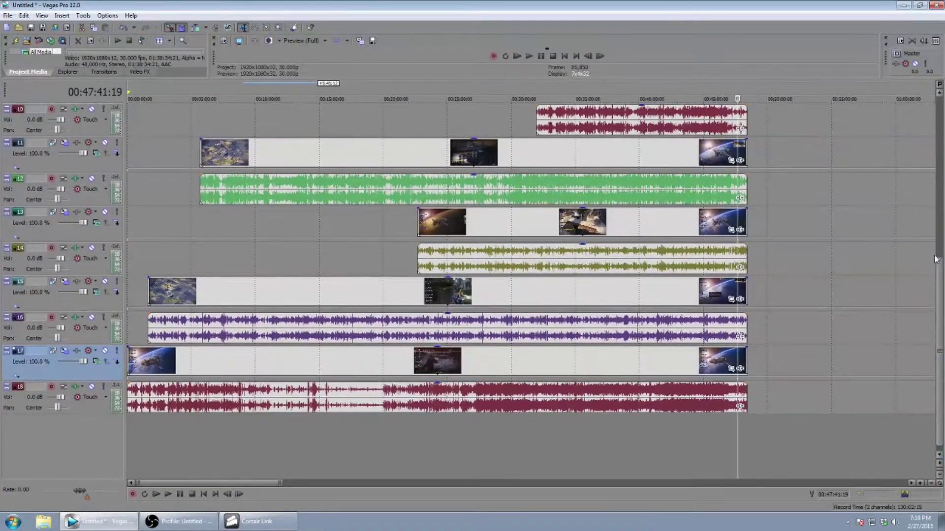
# Step: Move video track 11 and its audio track 12 below the shorter clip pair on tracks 13 and 14
pyautogui.moveTo(942, 295); pyautogui.dragTo(941, 127)
pyautogui.scroll(-1, 531, 290)
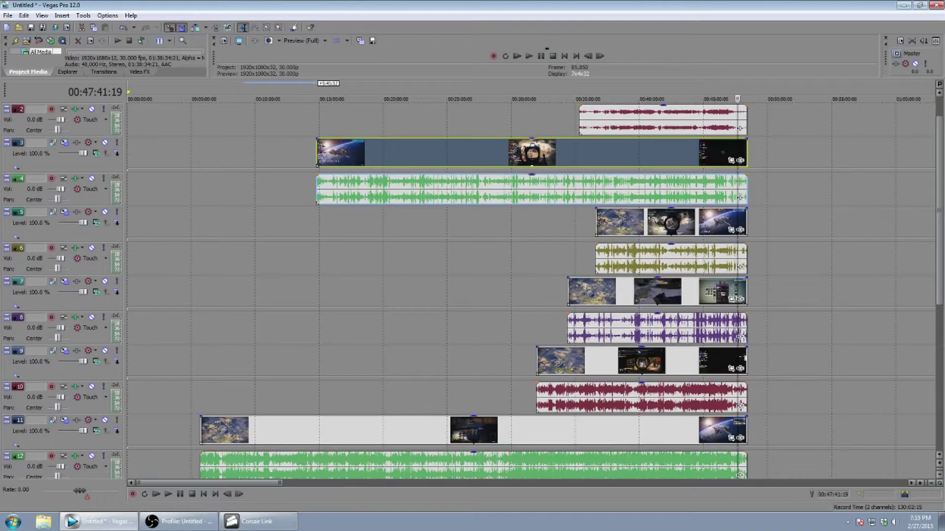
pyautogui.scroll(1, 532, 290)
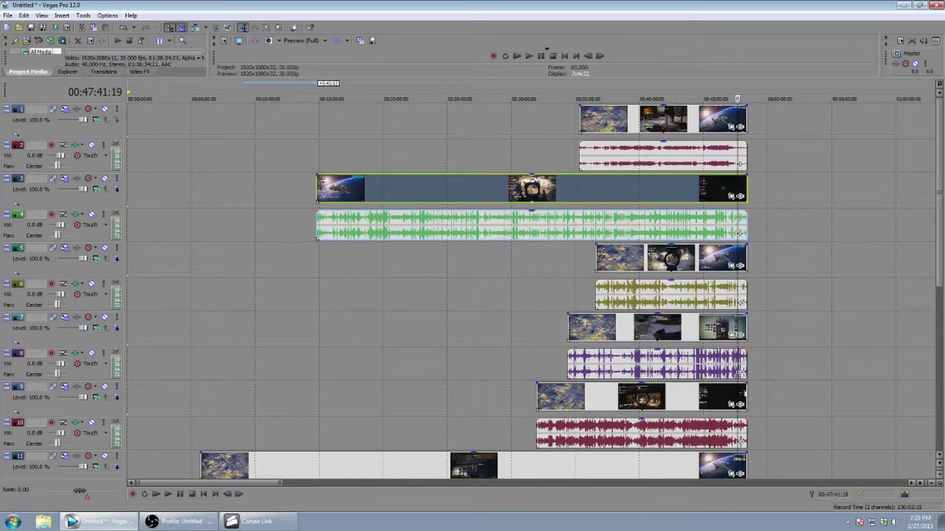
pyautogui.scroll(-9, 532, 291)
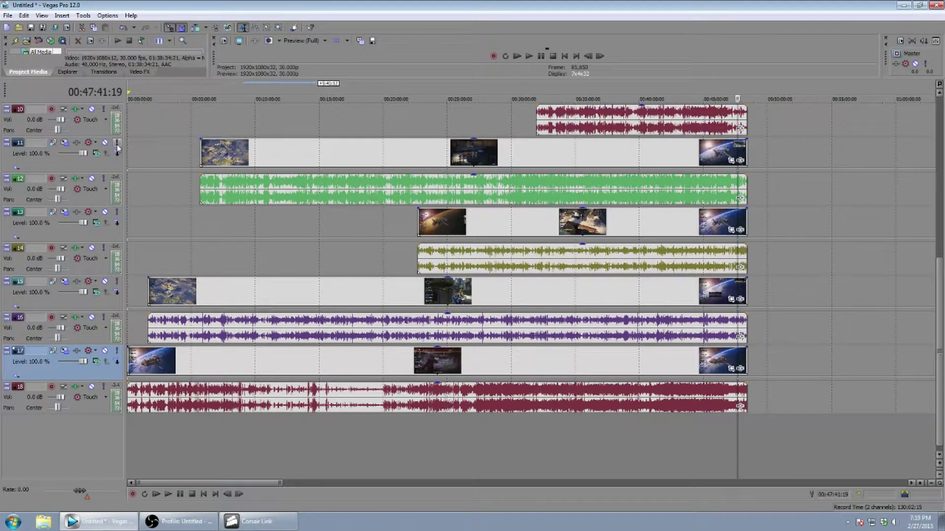
pyautogui.moveTo(111, 142); pyautogui.dragTo(109, 206)
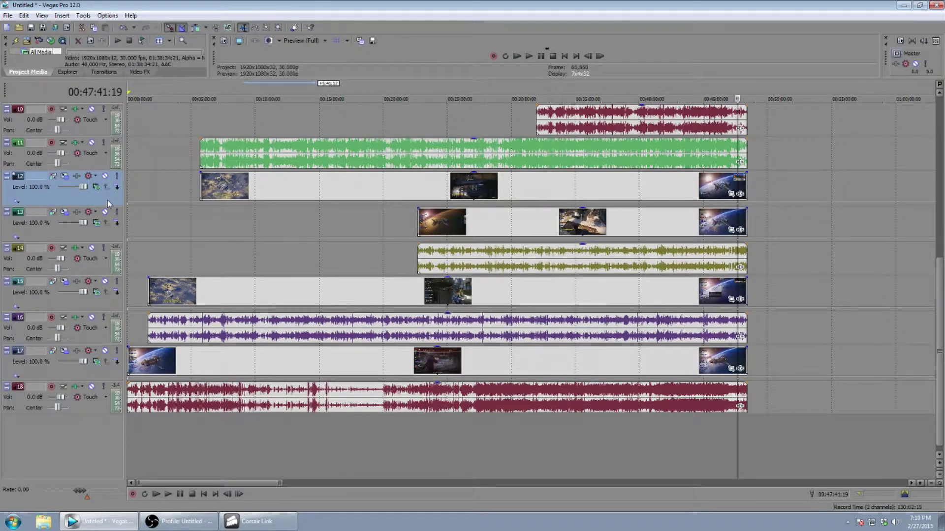
pyautogui.moveTo(111, 205); pyautogui.dragTo(113, 231)
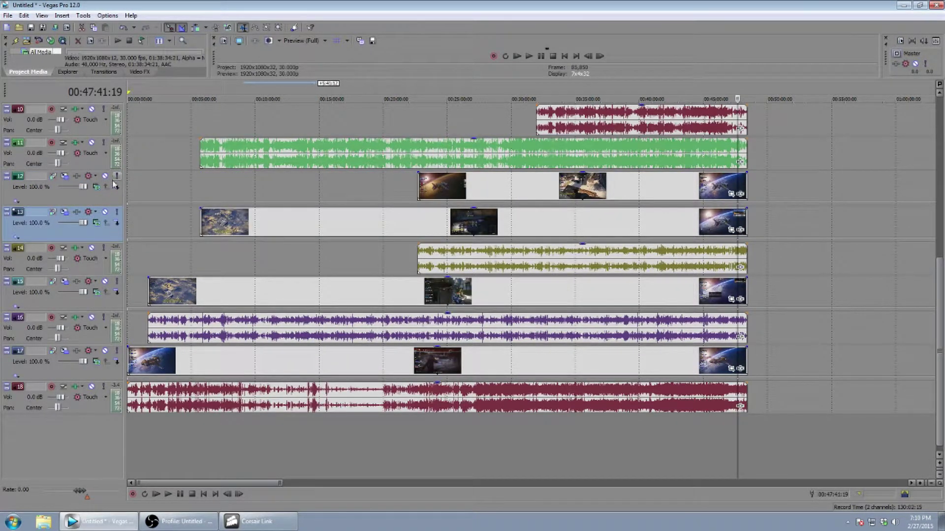
pyautogui.moveTo(107, 168); pyautogui.dragTo(108, 270)
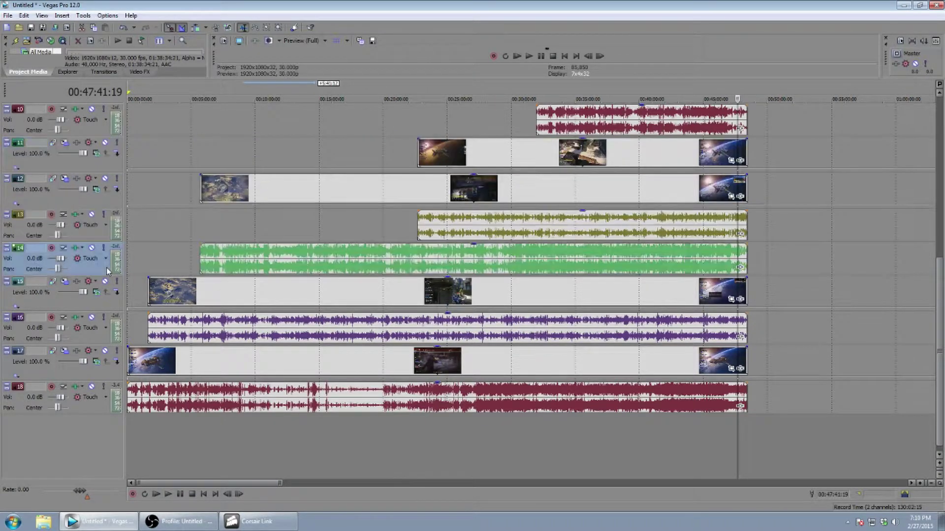
pyautogui.moveTo(104, 226); pyautogui.dragTo(101, 187)
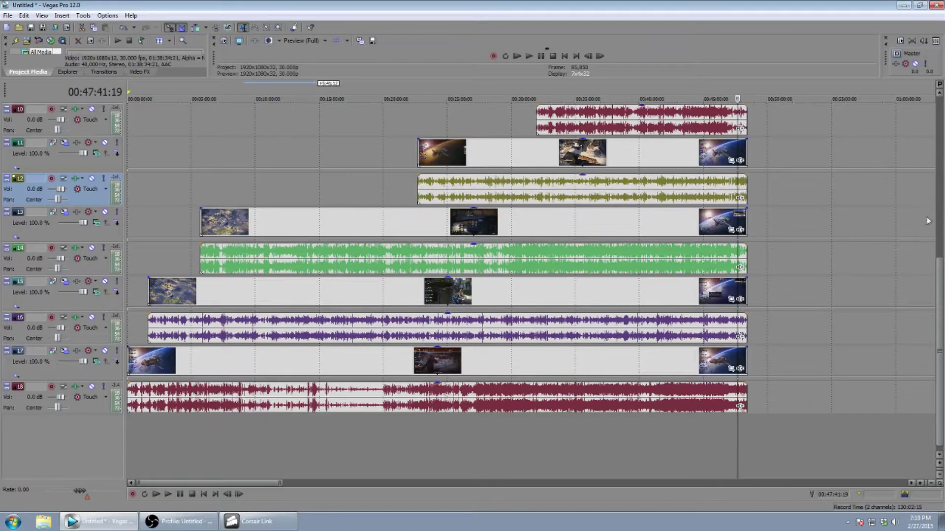
# Step: Move video track 3 and its audio track 4 down to positions 11 and 12, just above track 13
pyautogui.scroll(8, 936, 269)
pyautogui.scroll(2, 531, 289)
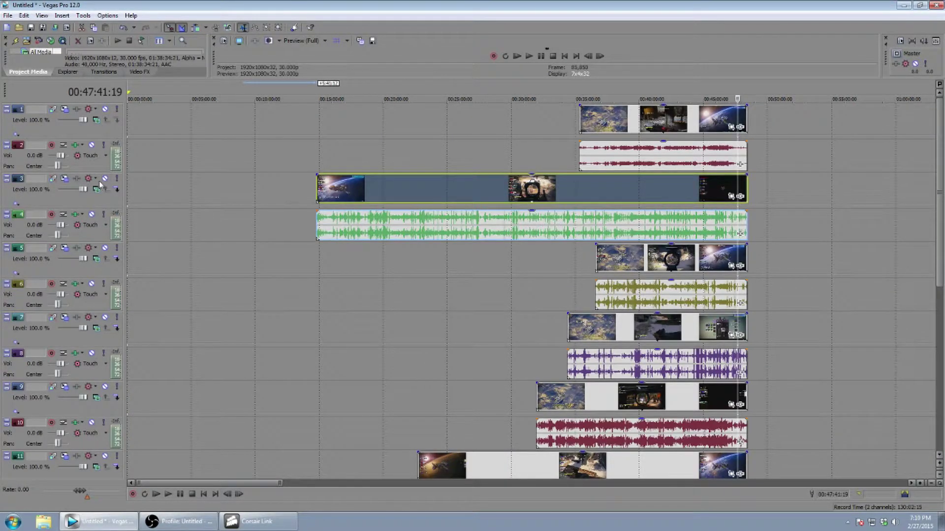
pyautogui.click(101, 179)
pyautogui.moveTo(100, 179); pyautogui.dragTo(97, 250)
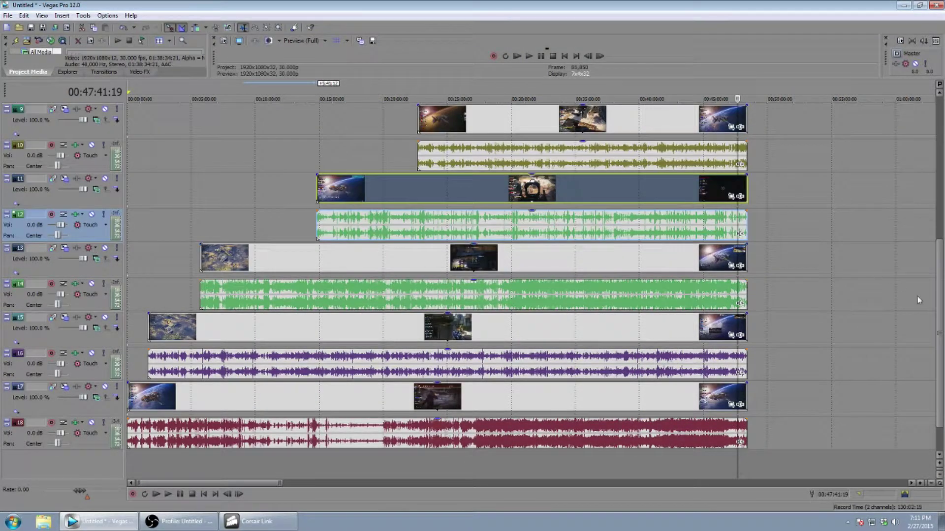
# Step: Move the shortest clip's video track 3 and audio track 4 to the top of the track list
pyautogui.moveTo(940, 291); pyautogui.dragTo(940, 162)
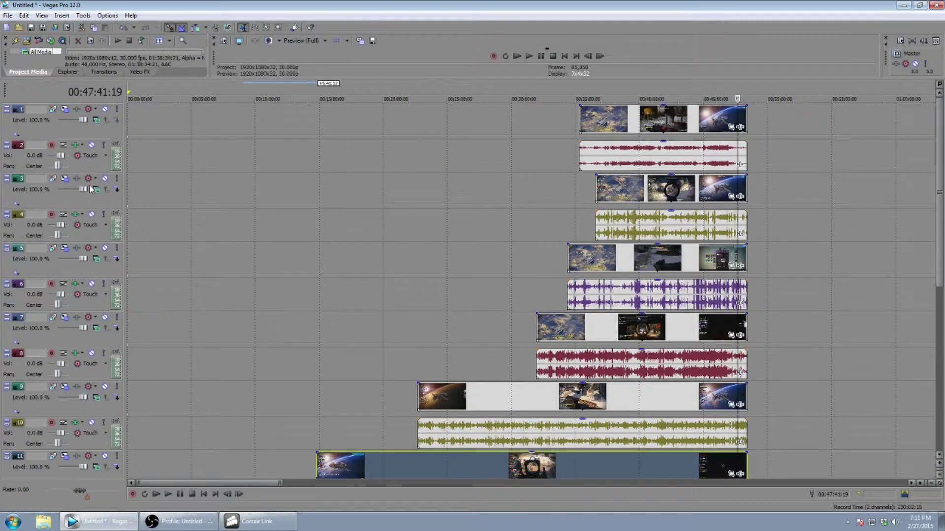
pyautogui.moveTo(91, 189); pyautogui.dragTo(92, 114)
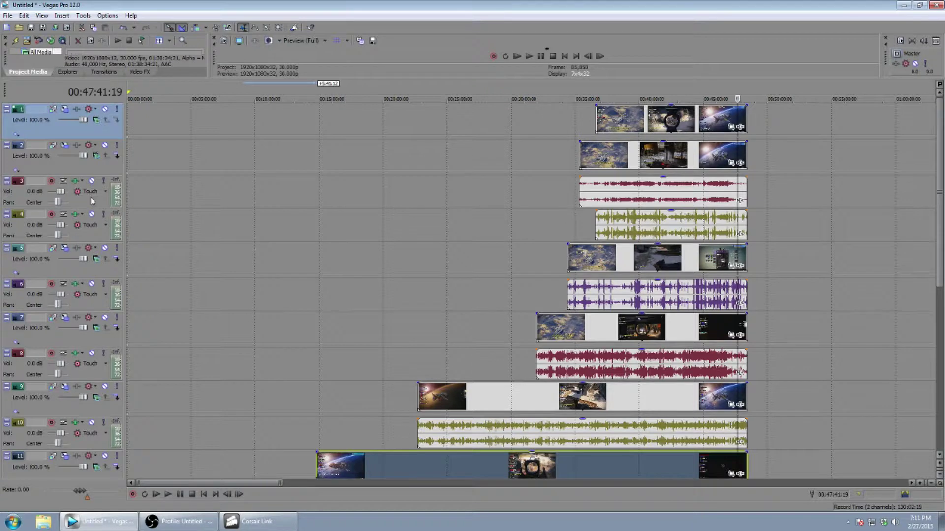
pyautogui.click(91, 220)
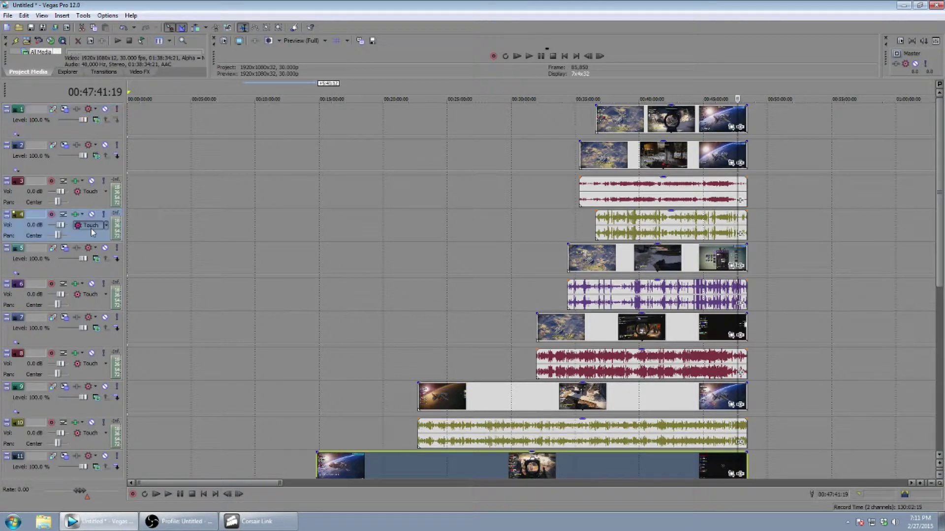
pyautogui.moveTo(91, 239); pyautogui.dragTo(91, 143)
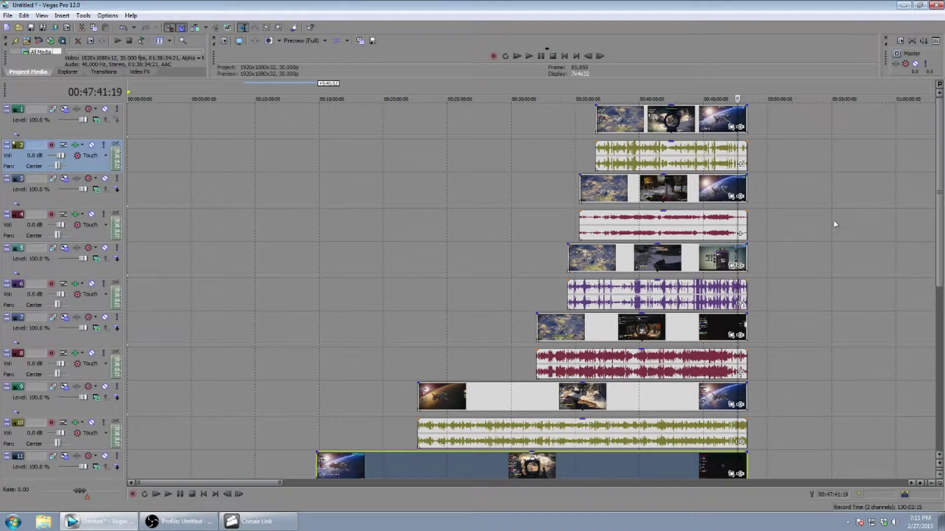
# Step: Enlarge the video preview area again and place the timeline cursor at 00:00:00:00
pyautogui.scroll(-6, 811, 245)
pyautogui.scroll(6, 615, 374)
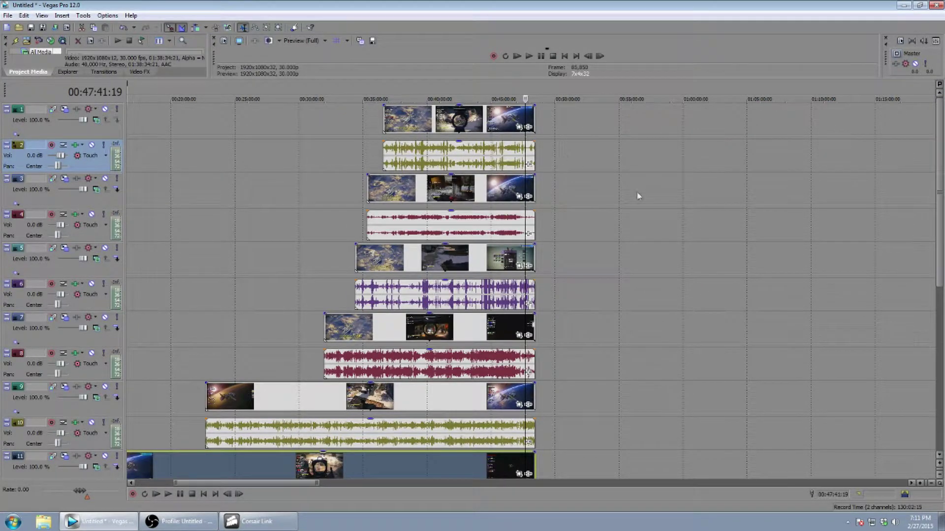
pyautogui.moveTo(619, 87); pyautogui.dragTo(614, 326)
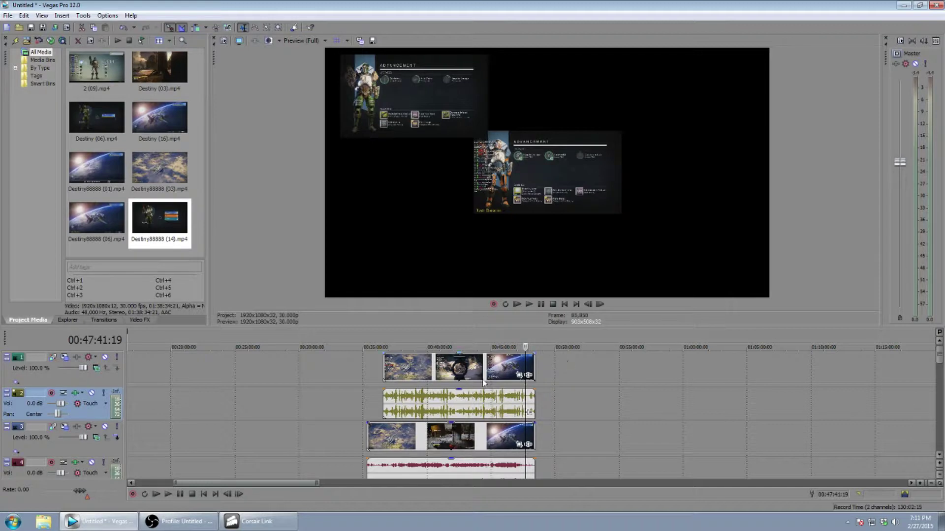
pyautogui.moveTo(244, 483); pyautogui.dragTo(207, 483)
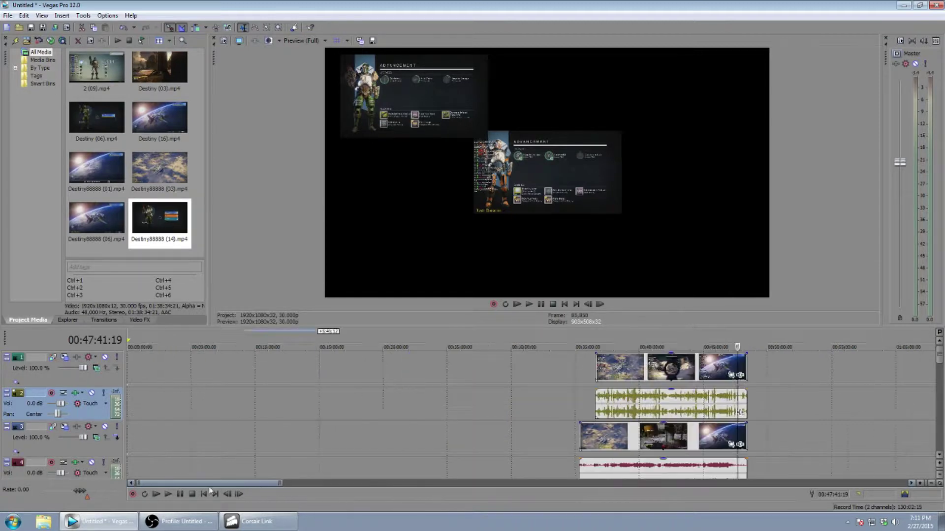
pyautogui.click(129, 394)
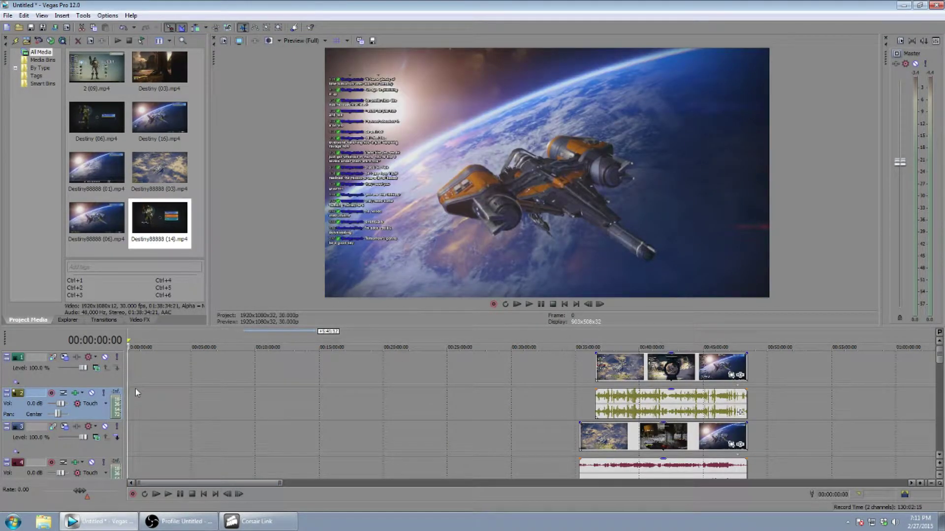
# Step: Delete the Track Motion position keyframe at the start of video track 1
pyautogui.click(64, 357)
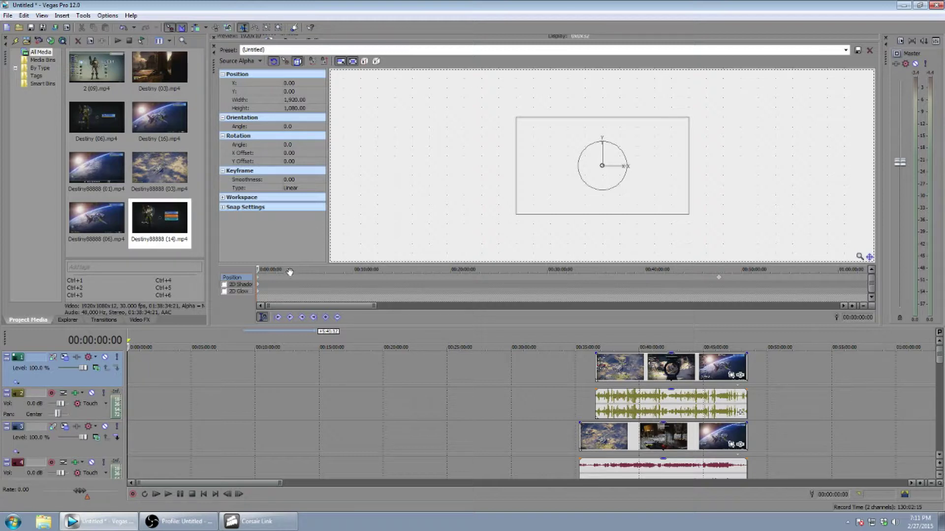
pyautogui.click(258, 278)
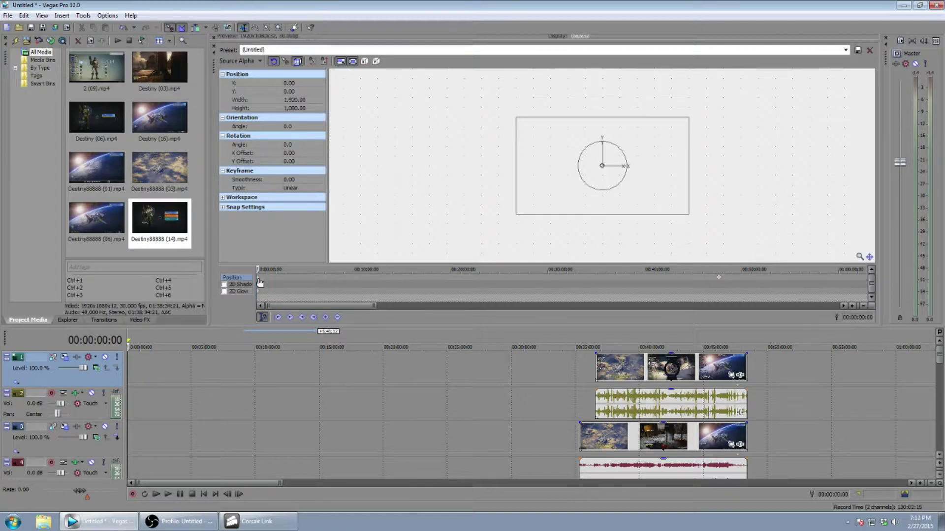
pyautogui.press('Delete')
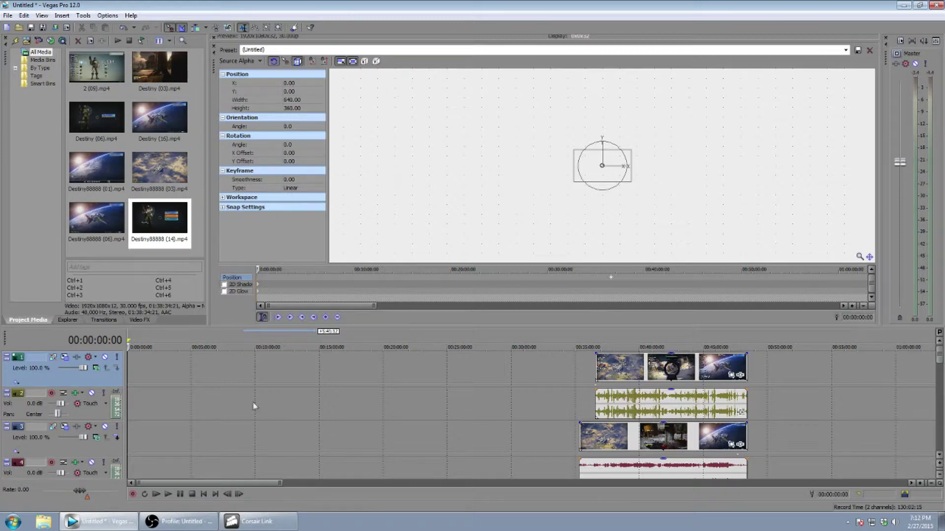
# Step: Give the timeline more height and delete video track 3's Track Motion position keyframe at 00:00:00:00
pyautogui.moveTo(295, 327); pyautogui.dragTo(295, 192)
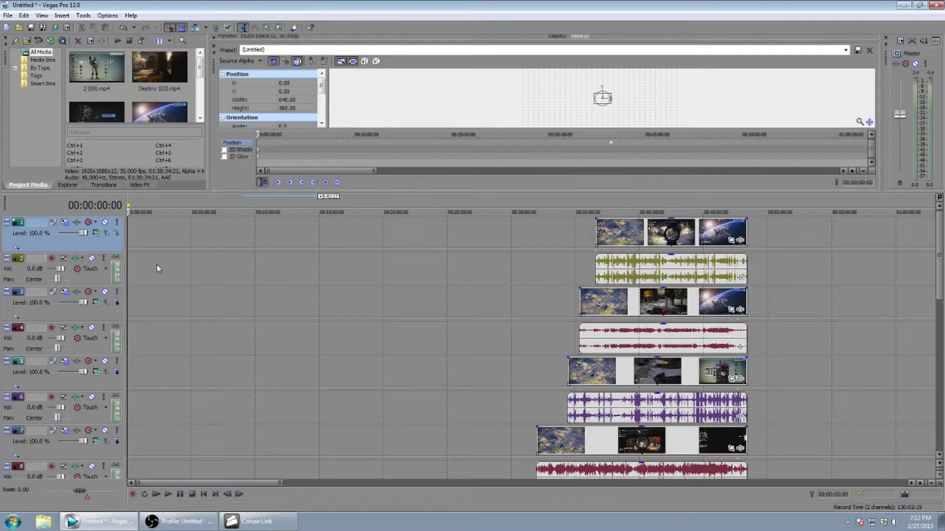
pyautogui.click(65, 295)
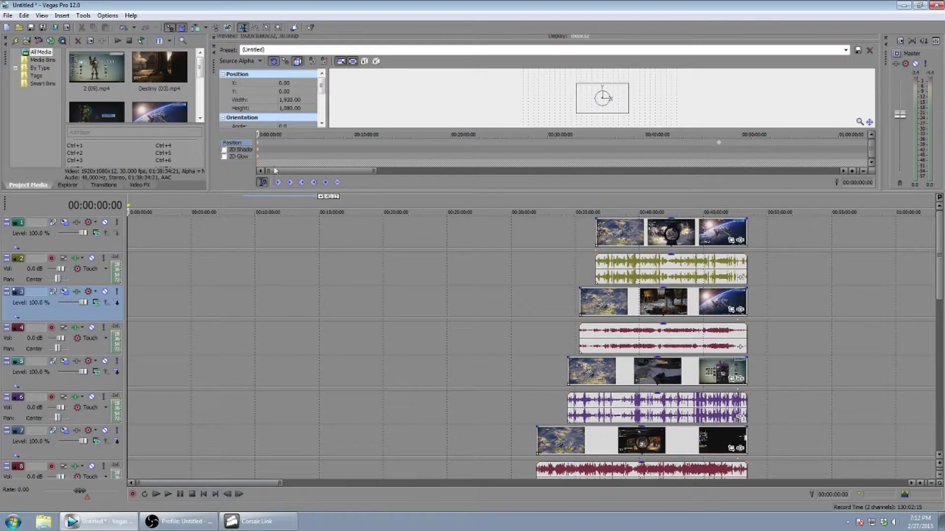
pyautogui.click(258, 143)
pyautogui.press('Delete')
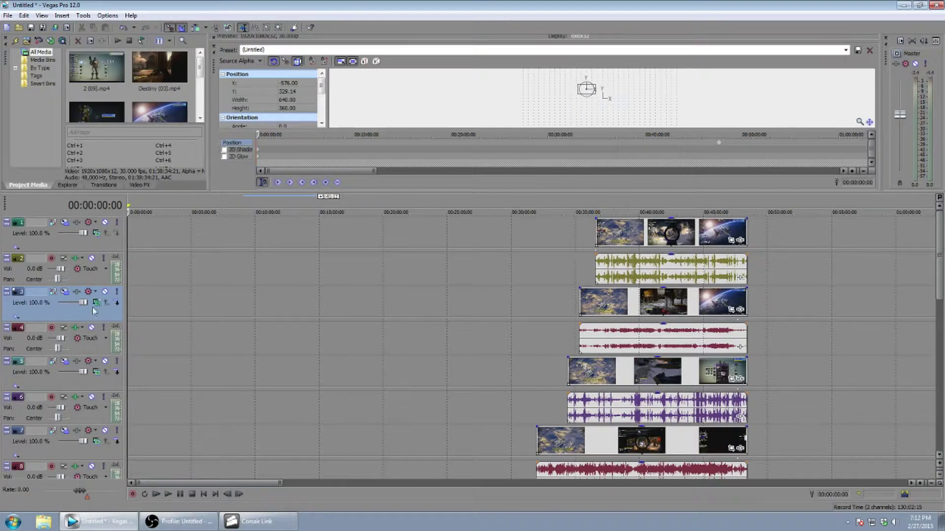
# Step: Delete the starting Track Motion position keyframes of video tracks 5 and 7
pyautogui.click(61, 380)
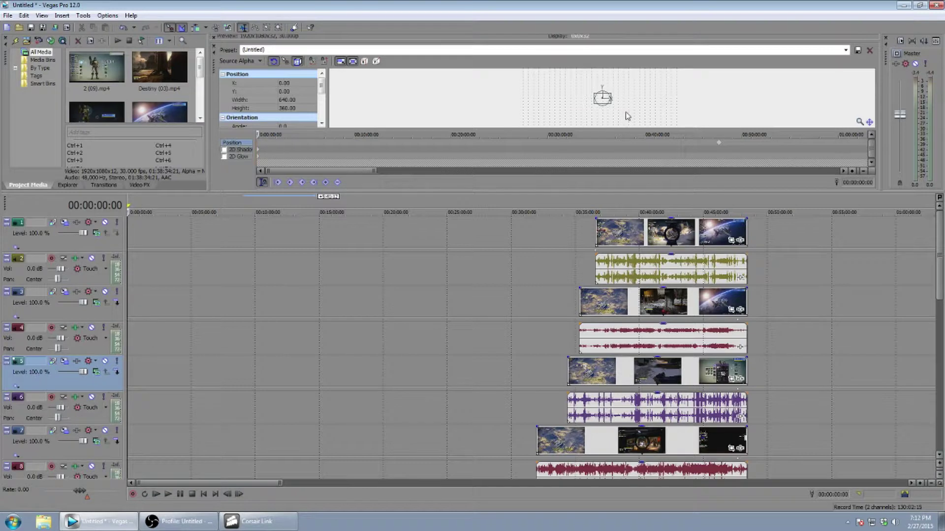
pyautogui.click(62, 435)
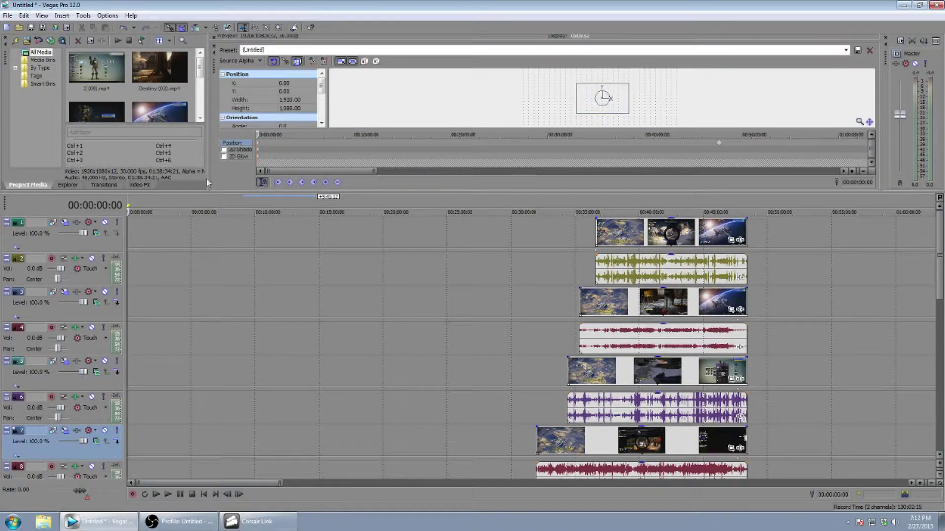
pyautogui.press('Delete')
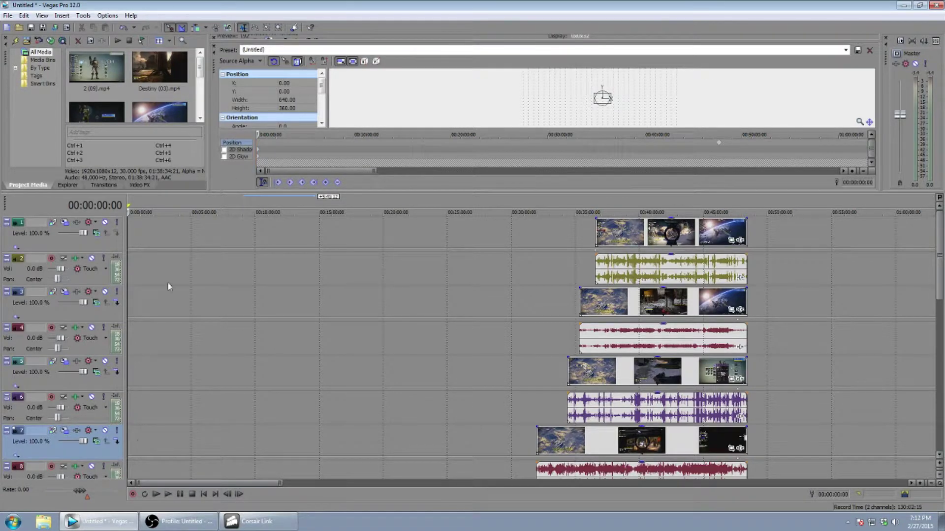
pyautogui.moveTo(941, 265); pyautogui.dragTo(941, 342)
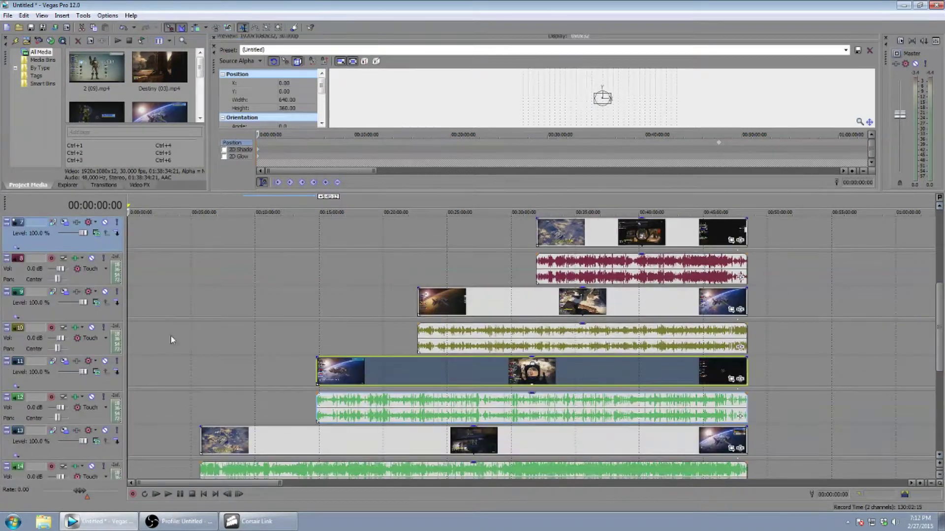
# Step: Delete the Track Motion position keyframes at 00:00:00:00 of video tracks 9, 11 and 13
pyautogui.click(64, 292)
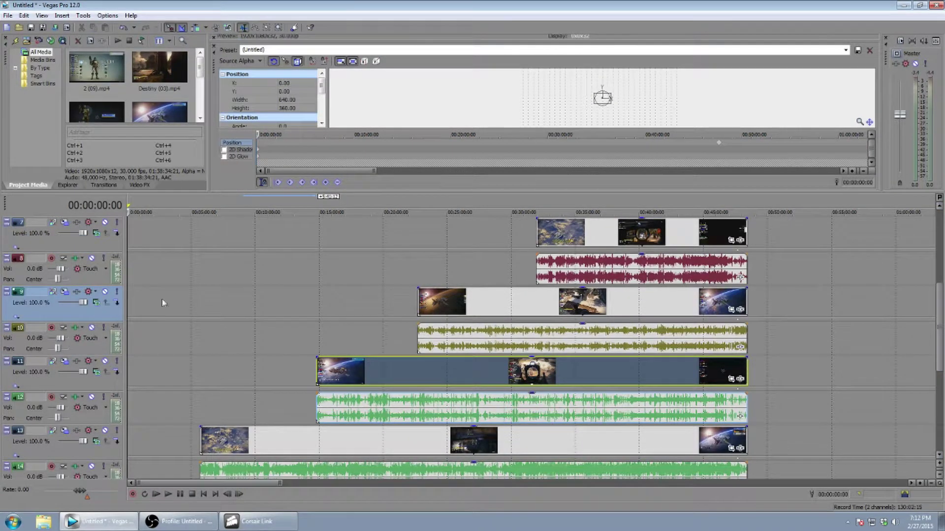
pyautogui.click(69, 370)
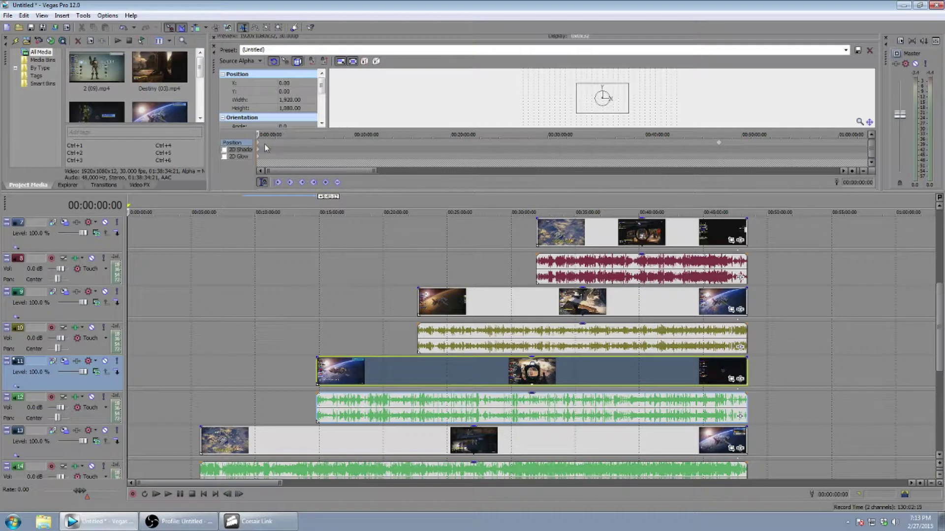
pyautogui.click(259, 142)
pyautogui.click(63, 439)
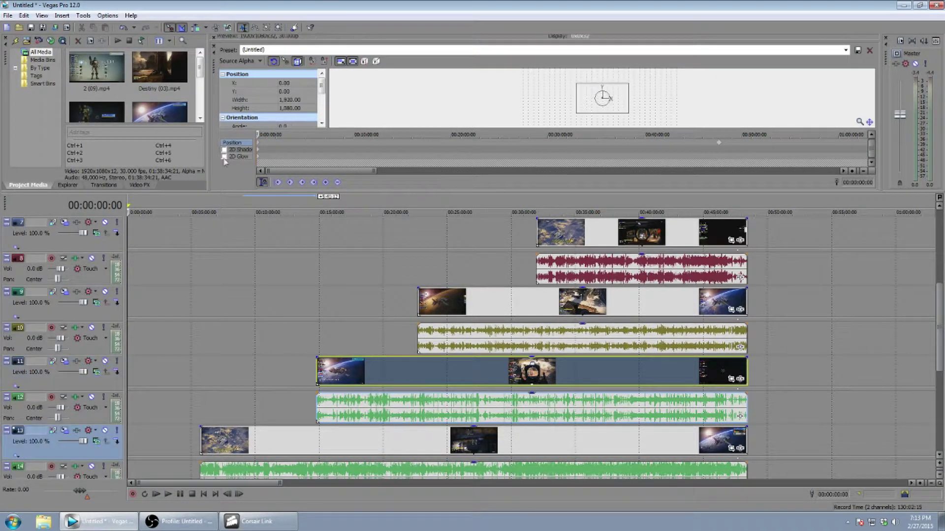
pyautogui.click(261, 146)
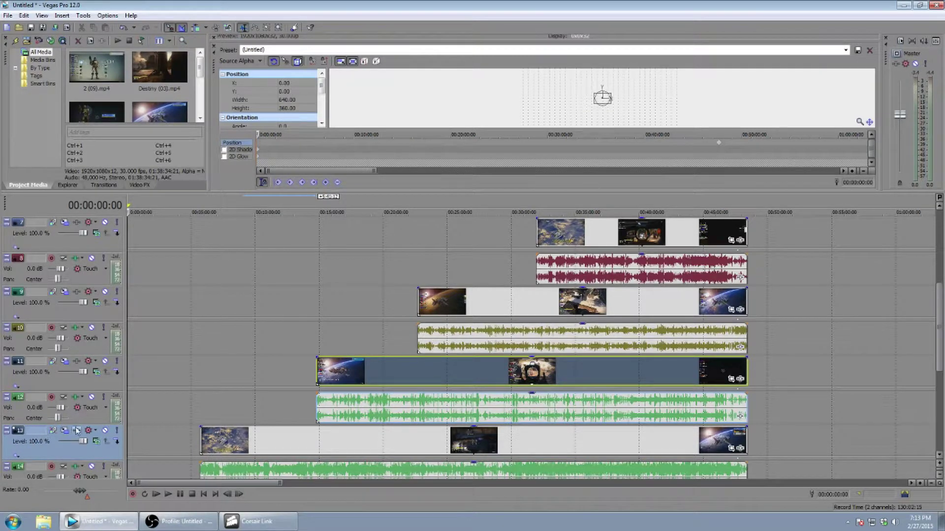
# Step: Delete the starting Track Motion position keyframes of video tracks 15 and 17 and return to the first tracks
pyautogui.moveTo(938, 325); pyautogui.dragTo(939, 389)
pyautogui.click(69, 332)
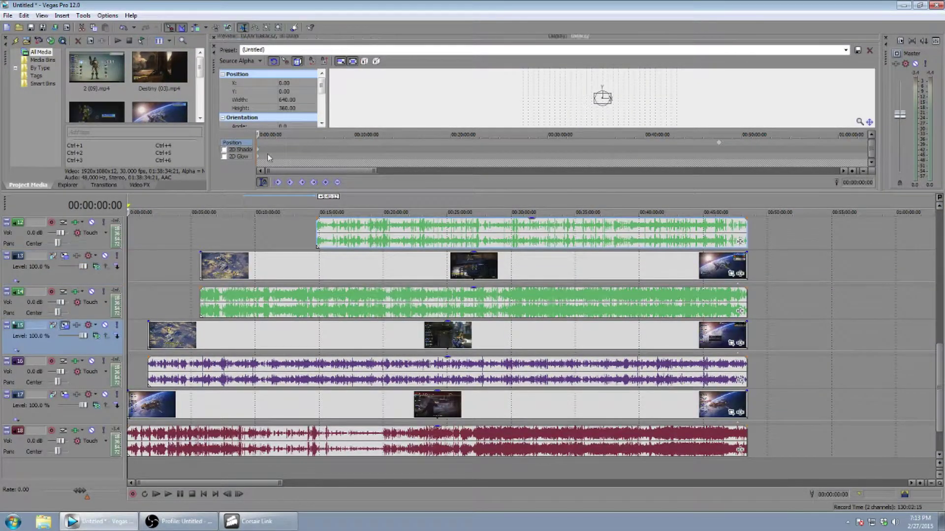
pyautogui.click(70, 399)
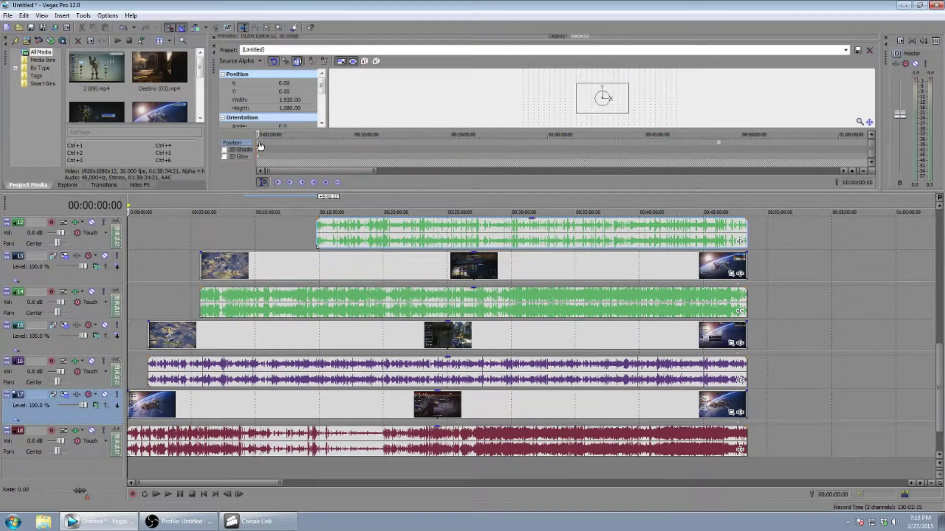
pyautogui.moveTo(939, 418); pyautogui.dragTo(941, 256)
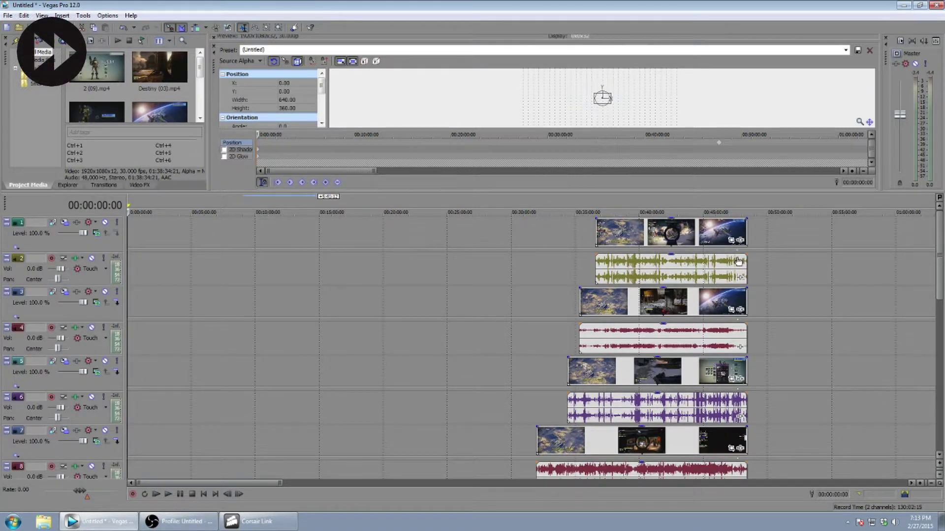
# Step: Place the cursor on video track 1's remaining Track Motion position keyframe at 00:47:41:19 and inspect its alignment up close
pyautogui.click(718, 142)
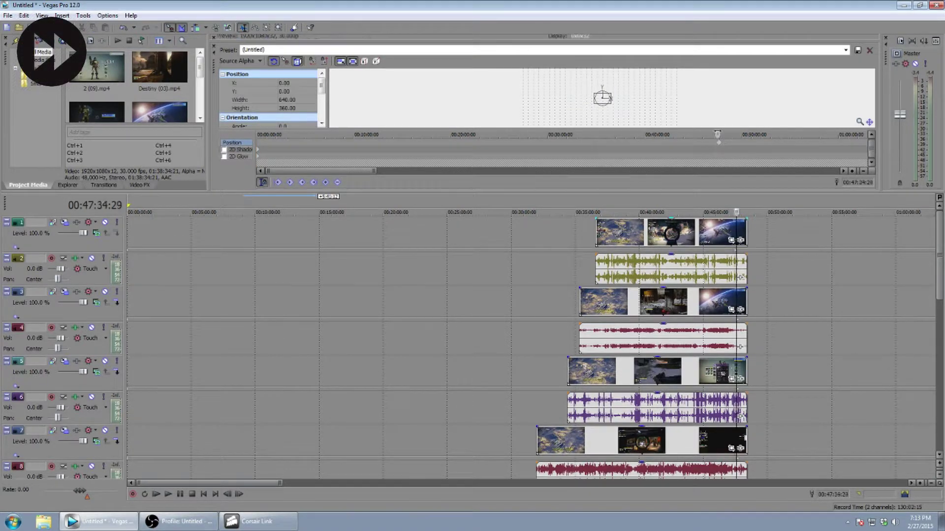
pyautogui.scroll(5, 580, 148)
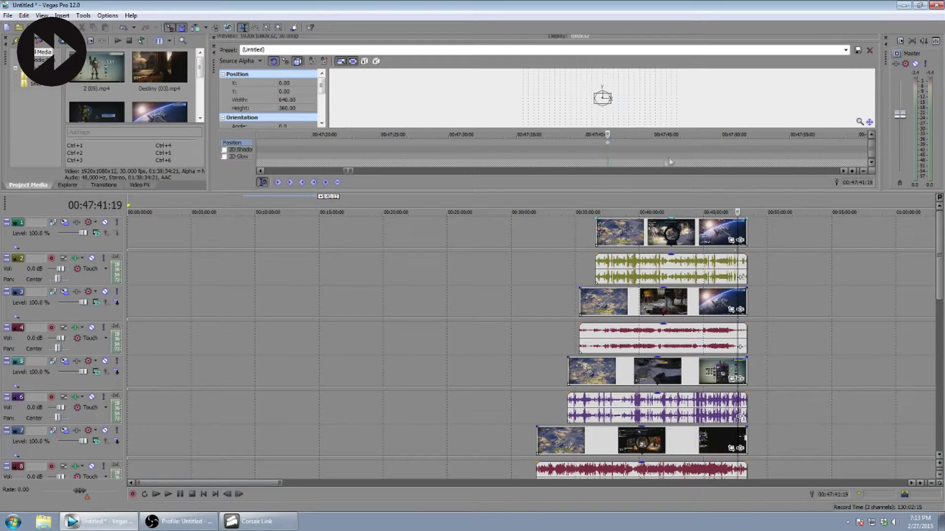
pyautogui.scroll(-5, 670, 163)
pyautogui.click(718, 146)
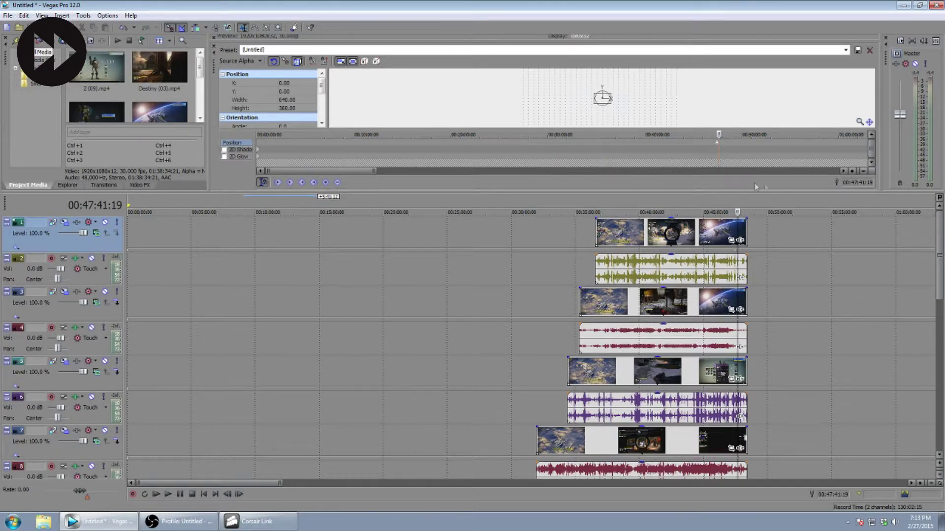
pyautogui.scroll(8, 782, 275)
pyautogui.scroll(8, 578, 163)
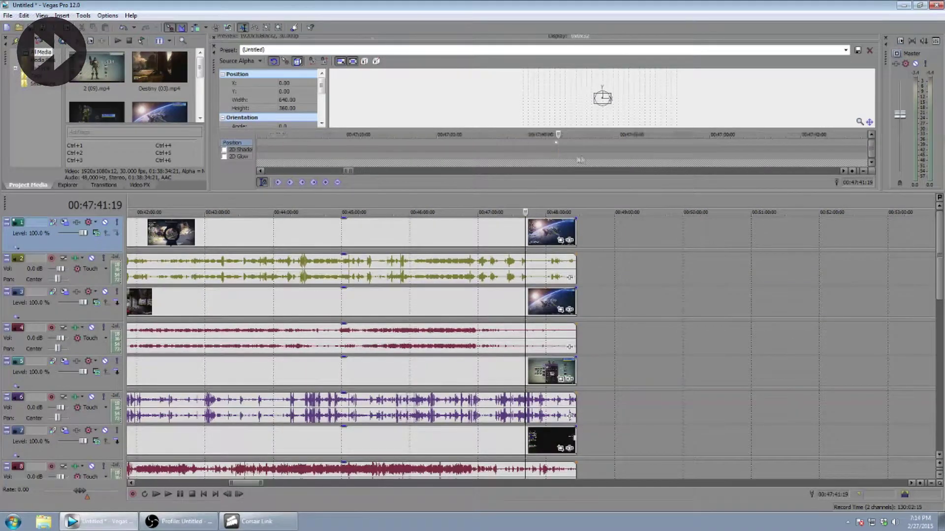
pyautogui.scroll(-6, 575, 163)
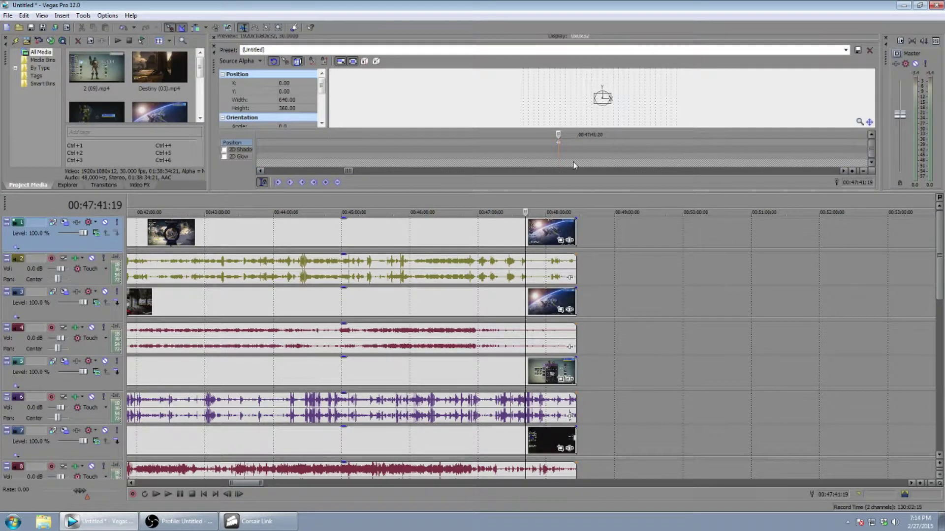
pyautogui.scroll(-8, 572, 152)
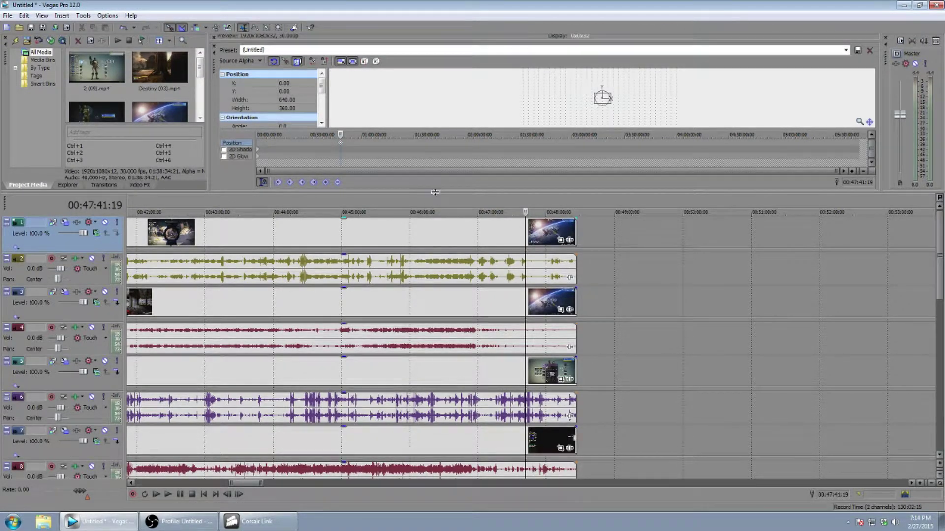
# Step: Enlarge the video preview and Track Motion areas and shift video track 1's picture to about X 20.47, Y -20.47
pyautogui.moveTo(435, 192); pyautogui.dragTo(423, 388)
pyautogui.moveTo(440, 105); pyautogui.dragTo(442, 193)
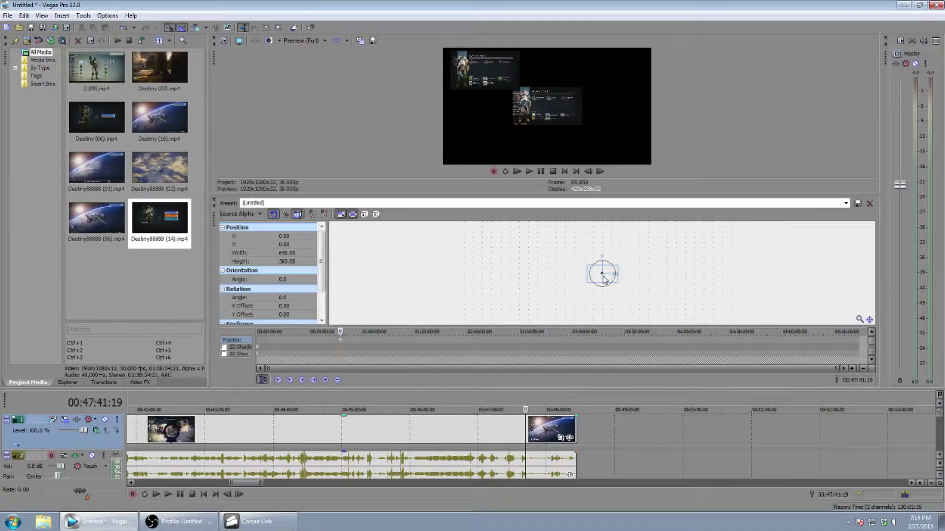
pyautogui.moveTo(604, 279); pyautogui.dragTo(601, 279)
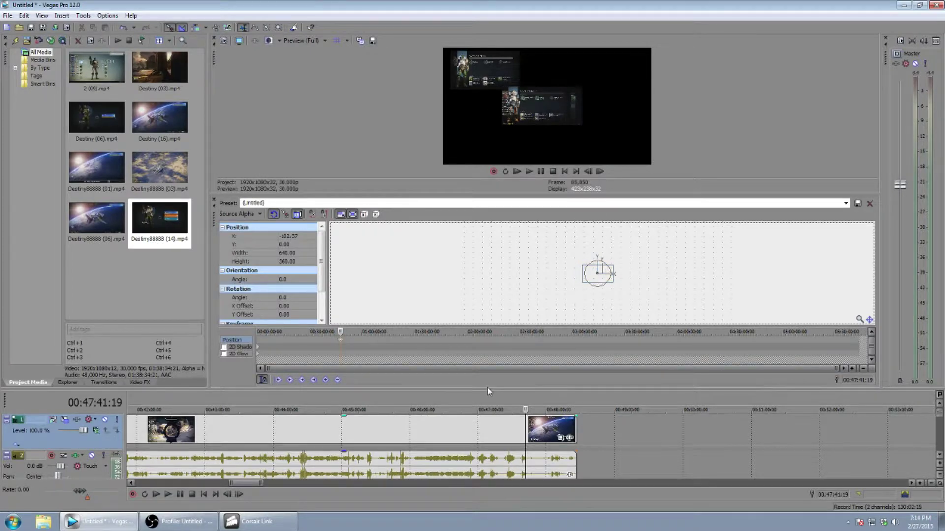
pyautogui.moveTo(487, 390); pyautogui.dragTo(487, 376)
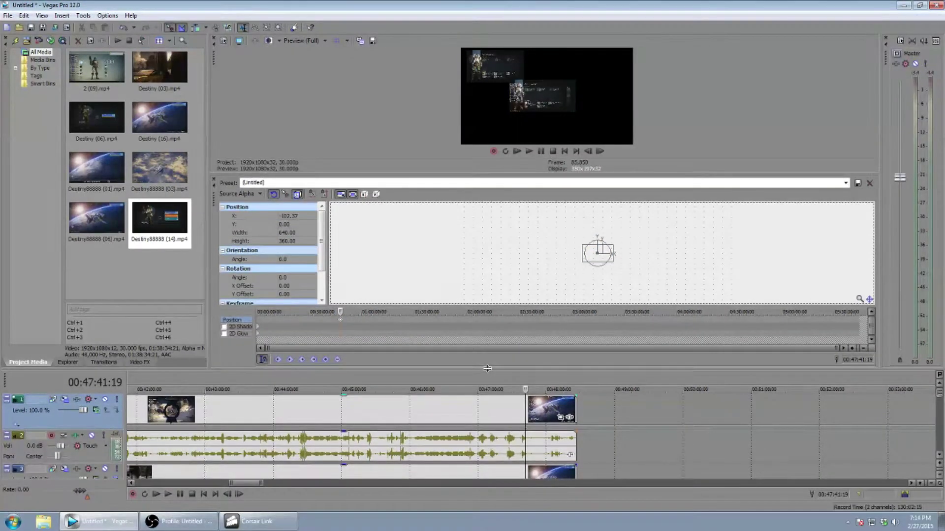
pyautogui.moveTo(488, 368); pyautogui.dragTo(487, 370)
pyautogui.moveTo(599, 252); pyautogui.dragTo(607, 260)
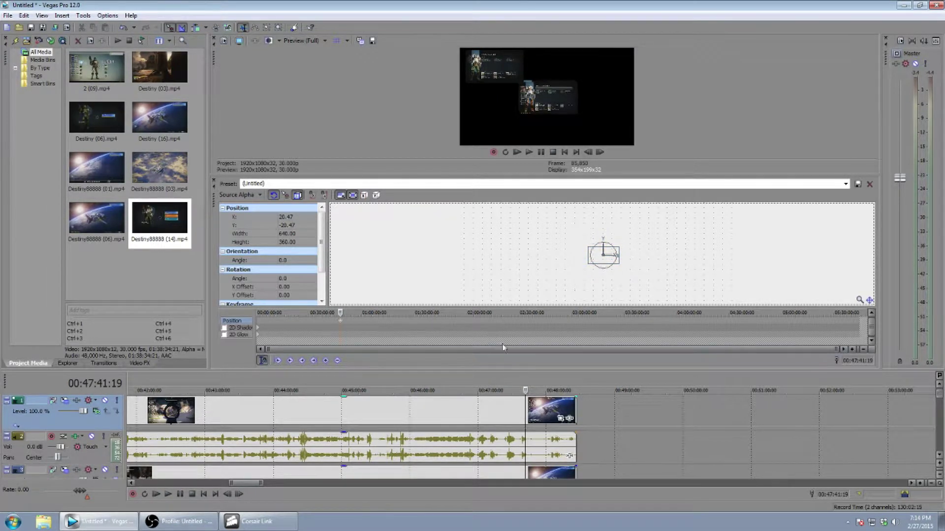
# Step: Set the cursor to 00:47:34:08 and move video track 17's picture to the frame's upper-left corner, about X -634.69, Y 358.29
pyautogui.click(516, 390)
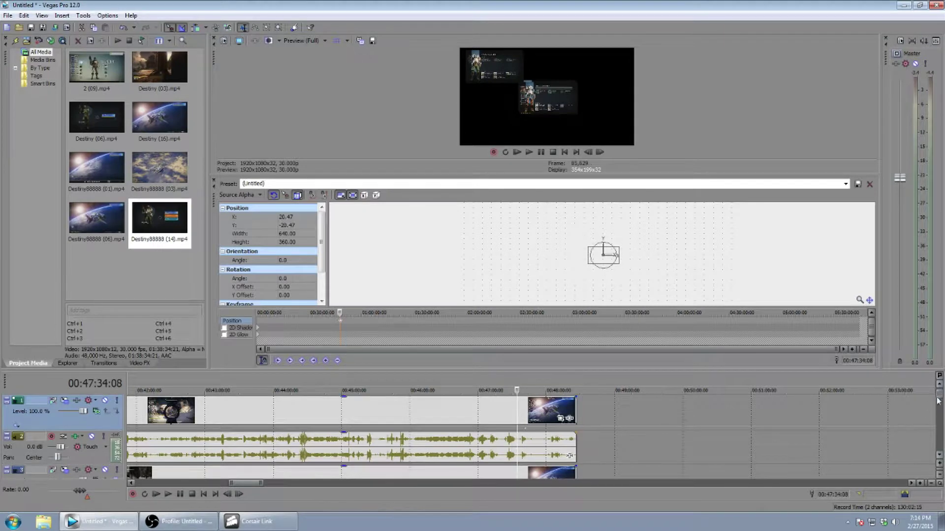
pyautogui.hotkey('ctrl', 'a')
pyautogui.moveTo(938, 431); pyautogui.dragTo(937, 444)
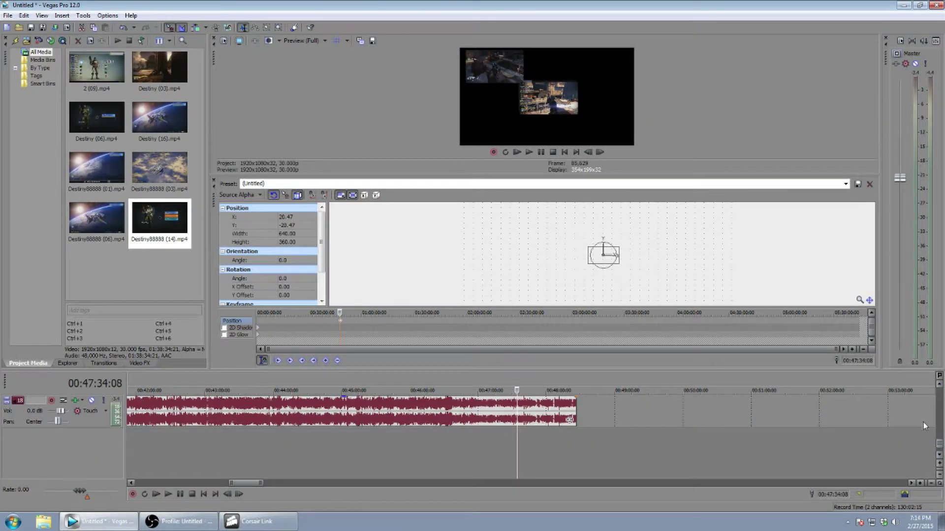
pyautogui.click(938, 384)
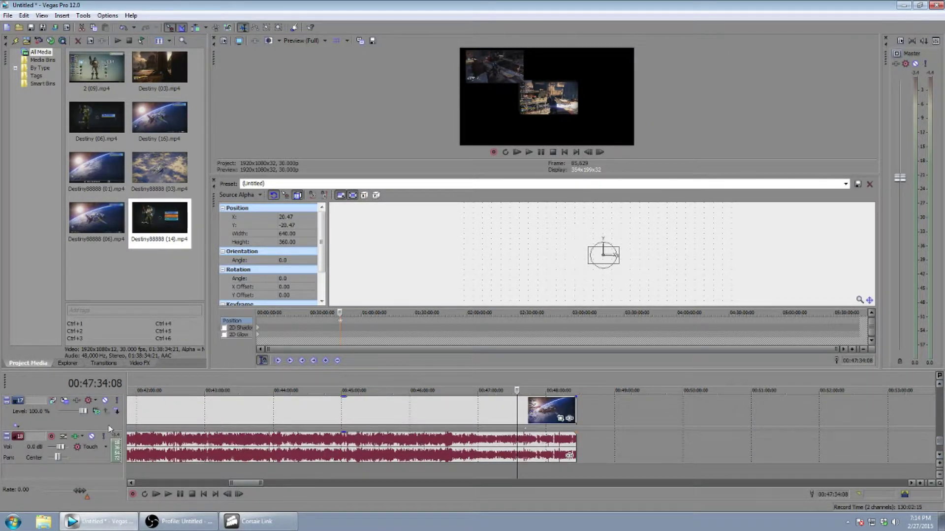
pyautogui.click(66, 402)
pyautogui.moveTo(597, 253); pyautogui.dragTo(572, 240)
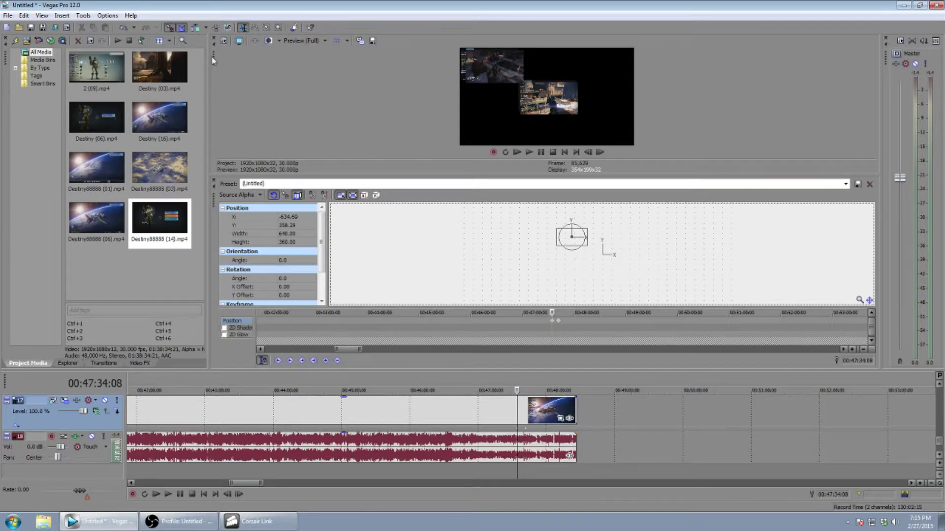
# Step: Undock and enlarge the video preview, and nudge video track 17's picture to about X -643.33
pyautogui.moveTo(213, 60); pyautogui.dragTo(55, 121)
pyautogui.moveTo(296, 241); pyautogui.dragTo(491, 454)
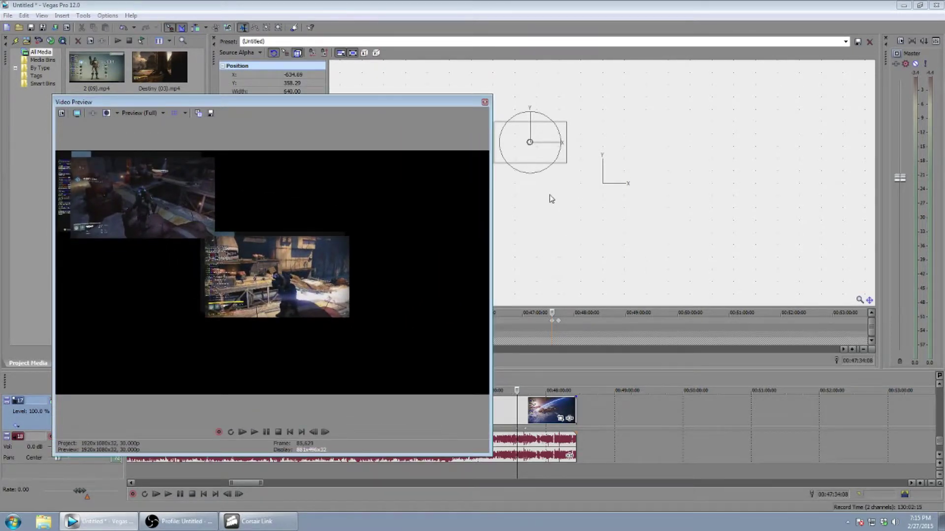
pyautogui.moveTo(528, 151)
pyautogui.mouseDown()
pyautogui.moveTo(543, 152)
pyautogui.moveTo(526, 151)
pyautogui.mouseUp()
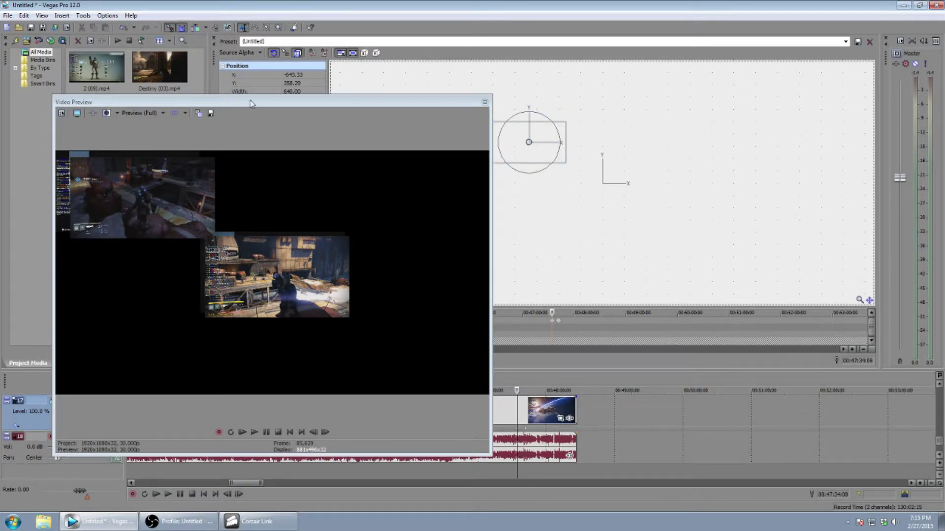
pyautogui.moveTo(269, 104); pyautogui.dragTo(353, 97)
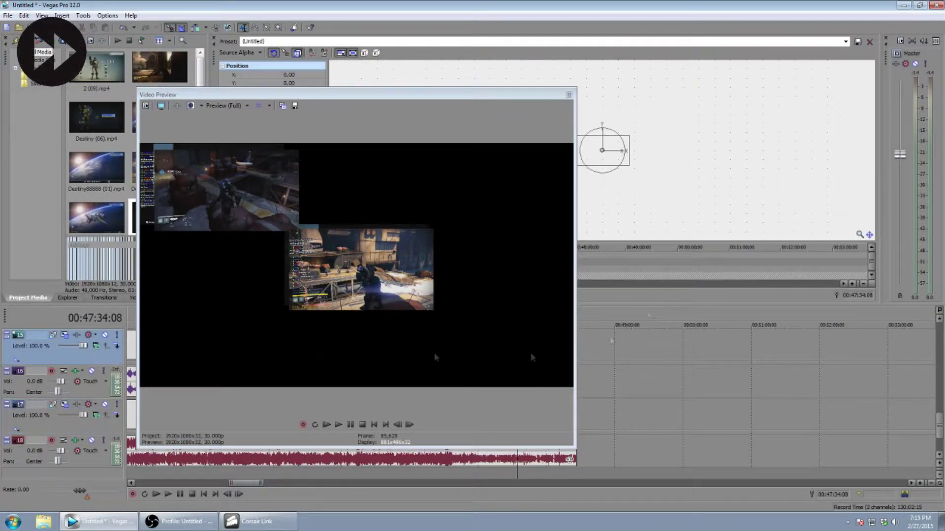
# Step: Place the pictures of video tracks 15, 13 and 11 in the frame's upper-right, lower-right and lower-left grid cells respectively
pyautogui.moveTo(601, 150); pyautogui.dragTo(656, 120)
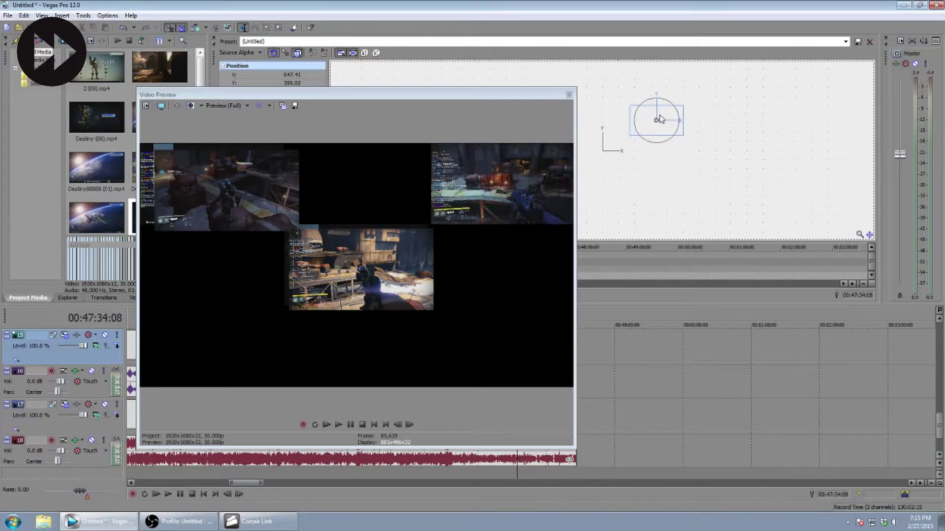
pyautogui.scroll(4, 69, 384)
pyautogui.click(68, 418)
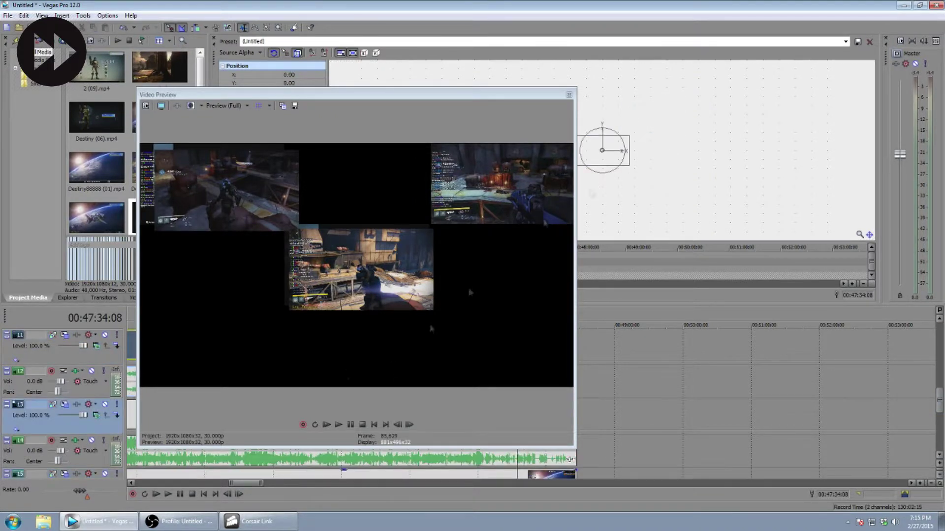
pyautogui.moveTo(602, 150); pyautogui.dragTo(655, 180)
pyautogui.click(61, 337)
pyautogui.moveTo(602, 151); pyautogui.dragTo(551, 180)
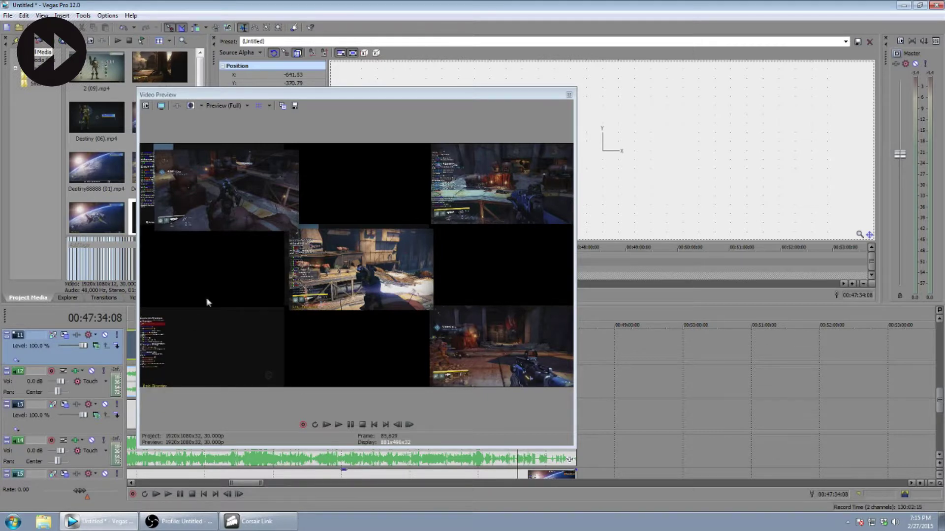
# Step: Place the pictures of video tracks 9, 7, 5 and 3 in the remaining outer grid cells, with track 3 in the middle-left cell
pyautogui.scroll(4, 48, 419)
pyautogui.click(48, 418)
pyautogui.moveTo(608, 151); pyautogui.dragTo(574, 148)
pyautogui.click(47, 351)
pyautogui.scroll(4, 49, 418)
pyautogui.click(48, 418)
pyautogui.click(30, 352)
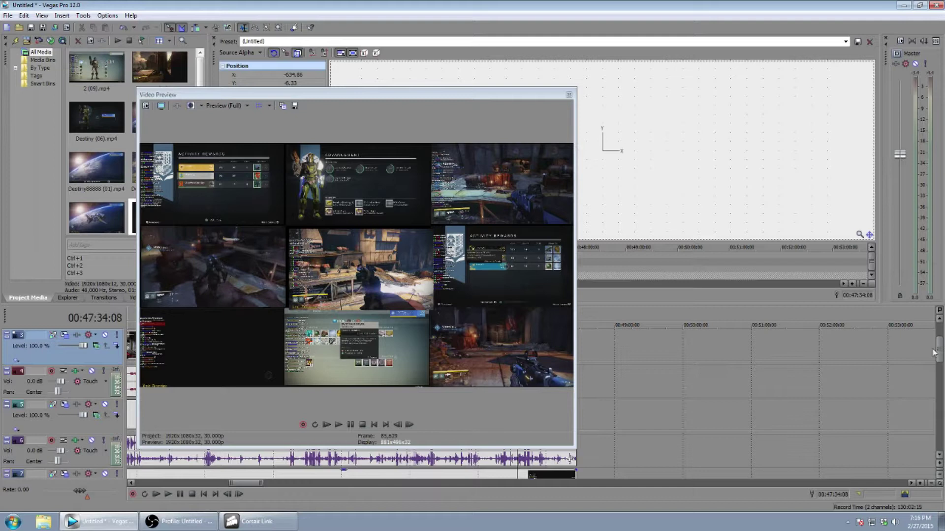
# Step: Place video track 1's picture in the grid's centre cell at X 0, Y 0
pyautogui.click(940, 323)
pyautogui.click(67, 339)
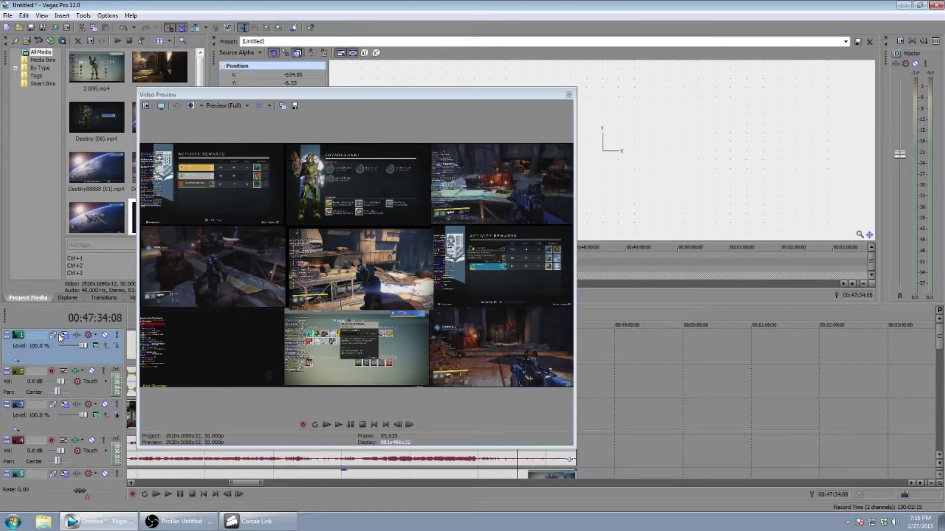
pyautogui.moveTo(606, 170); pyautogui.dragTo(615, 164)
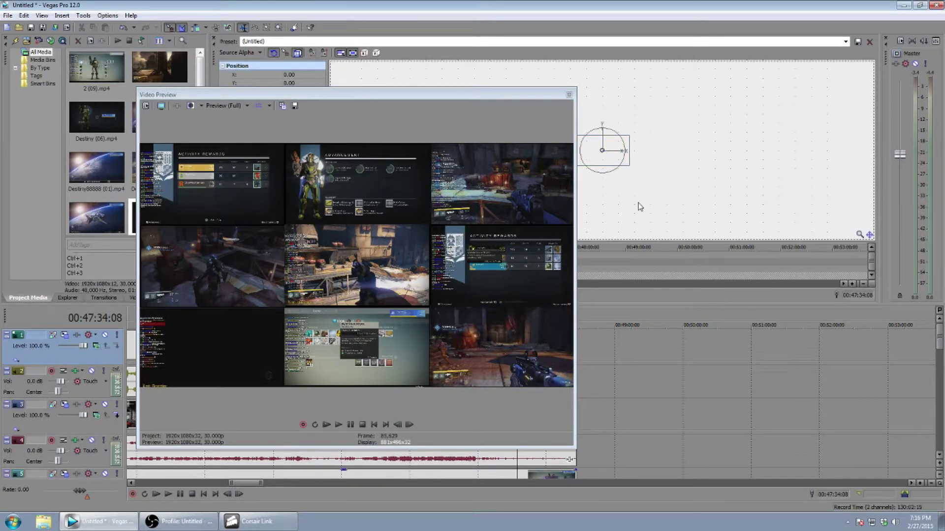
# Step: Magnify video track 3's picture in the Track Motion workspace and reposition the floating video preview to check the full grid
pyautogui.click(302, 96)
pyautogui.moveTo(301, 96); pyautogui.dragTo(554, 186)
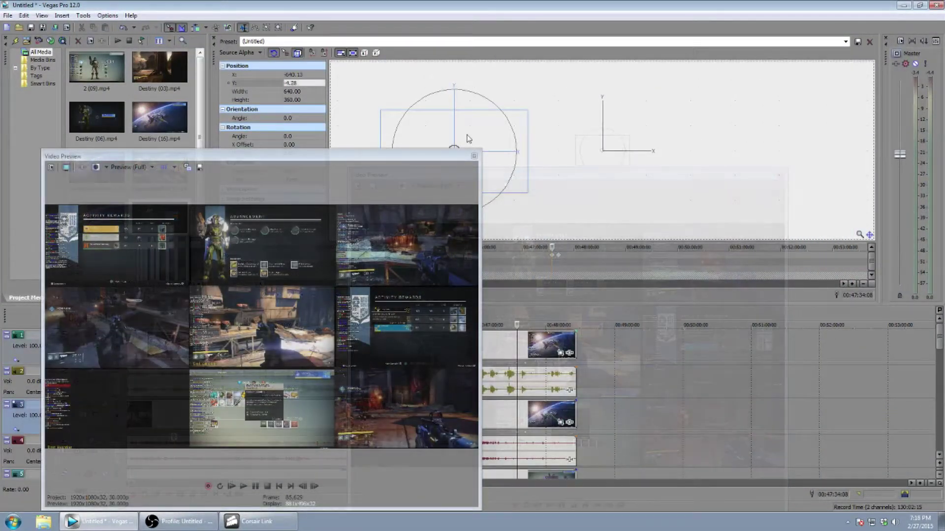
pyautogui.scroll(3, 522, 147)
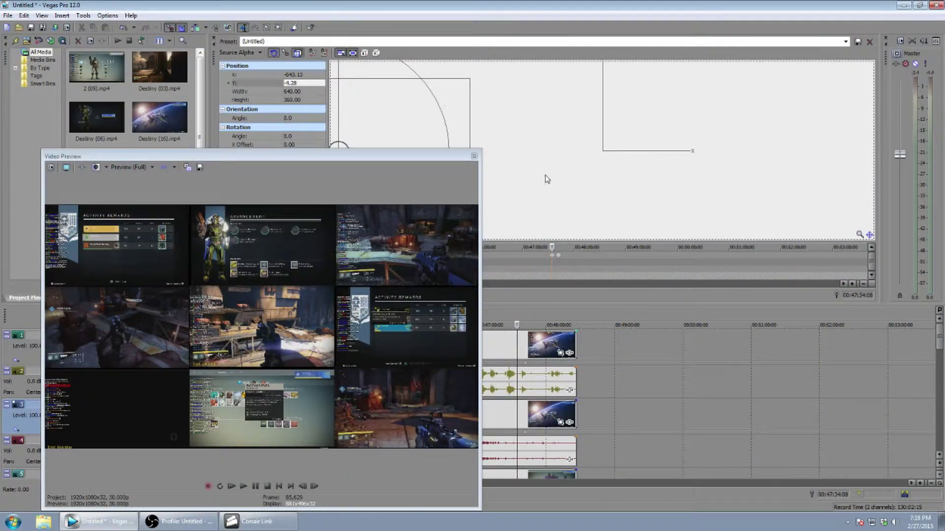
pyautogui.scroll(3, 546, 180)
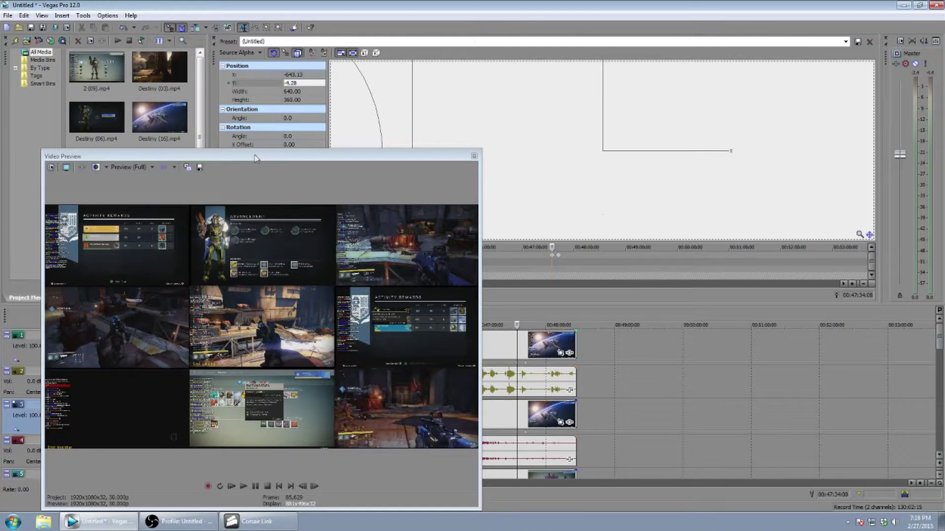
pyautogui.moveTo(256, 159); pyautogui.dragTo(603, 186)
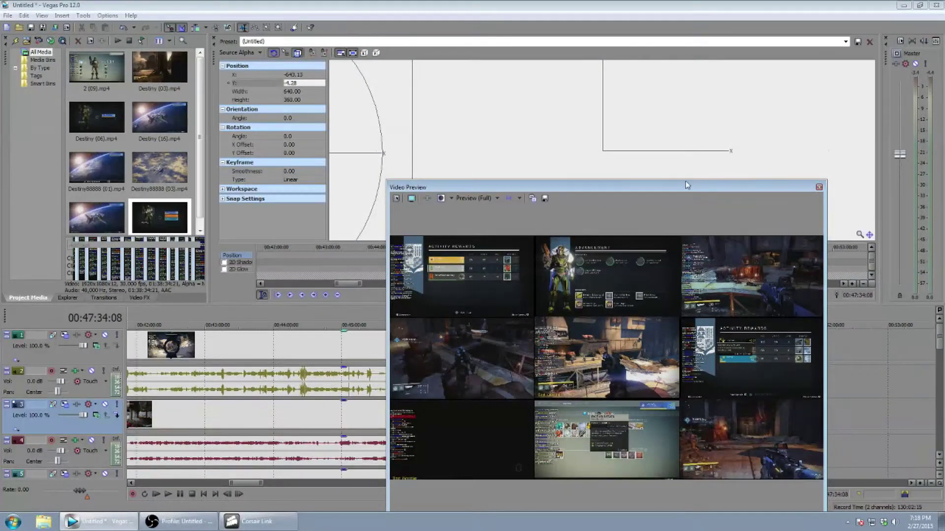
pyautogui.moveTo(687, 185); pyautogui.dragTo(568, 137)
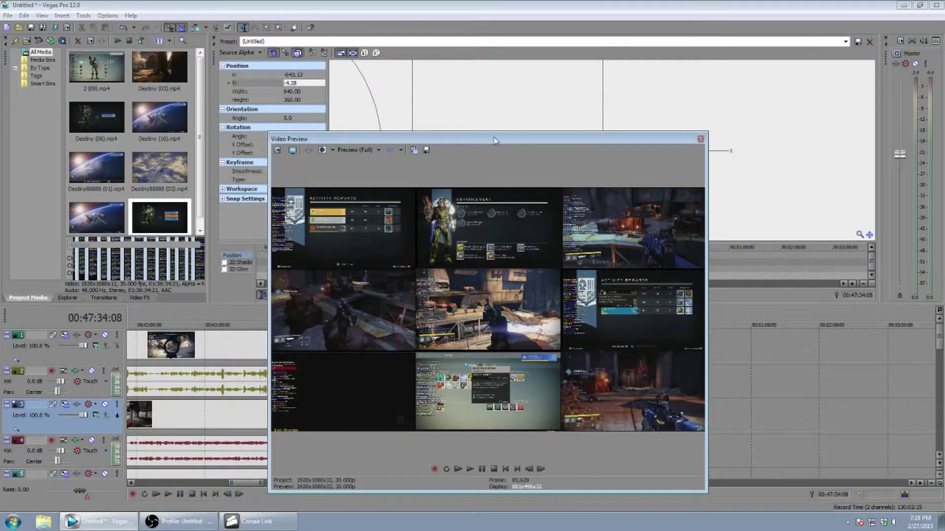
# Step: Nudge track 3's picture in the Track Motion workspace to X about -640.6 and set its Y position to 0
pyautogui.moveTo(483, 140); pyautogui.dragTo(944, 113)
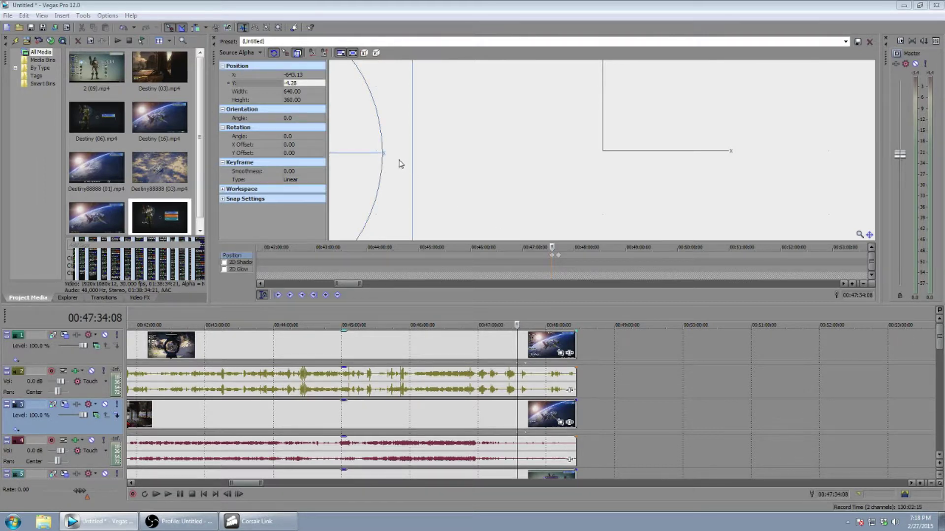
pyautogui.moveTo(399, 161)
pyautogui.mouseDown()
pyautogui.moveTo(392, 159)
pyautogui.moveTo(401, 163)
pyautogui.mouseUp()
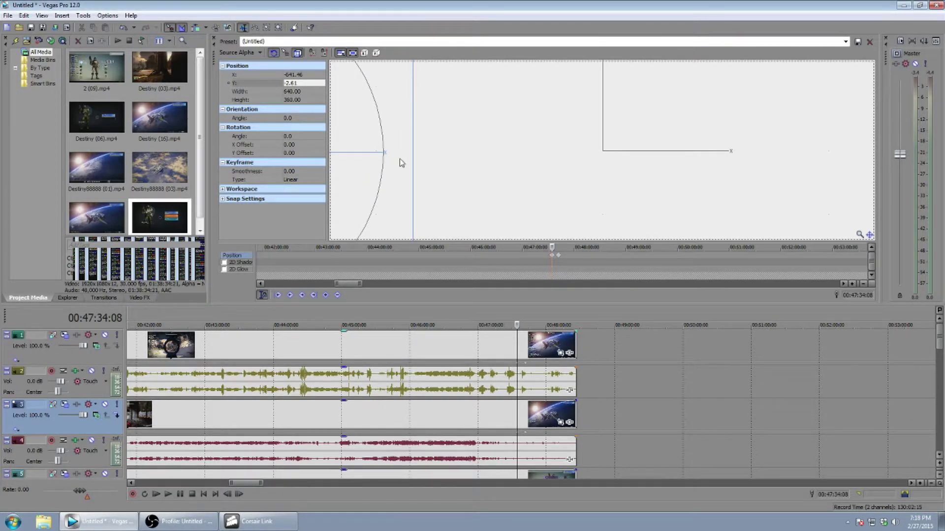
pyautogui.moveTo(402, 163); pyautogui.dragTo(403, 163)
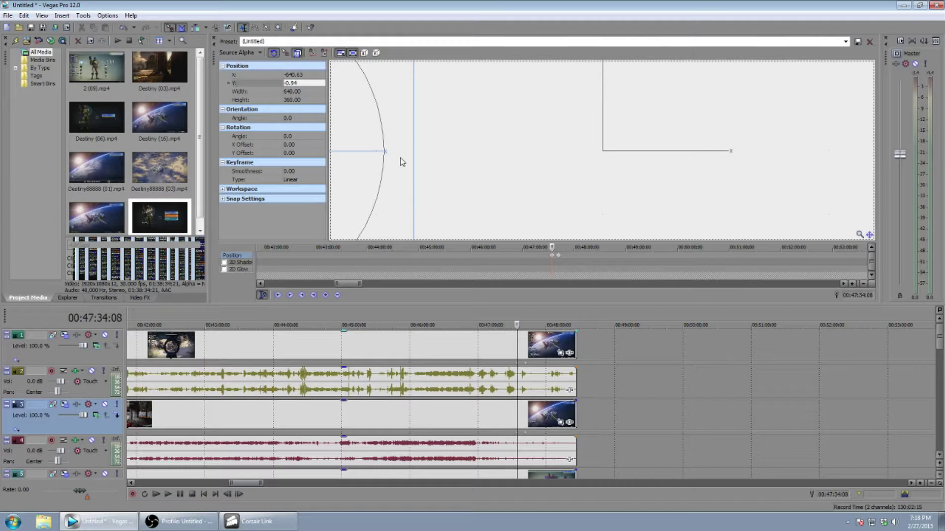
pyautogui.click(301, 84)
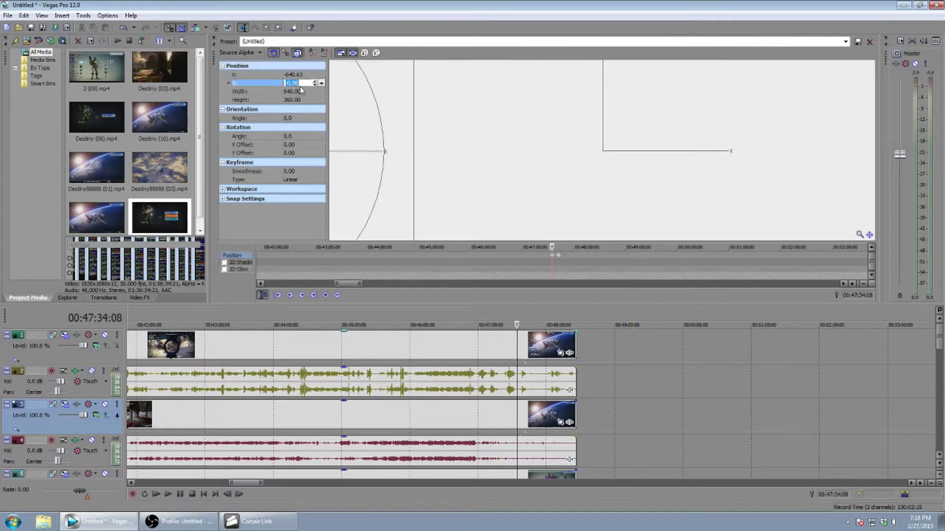
pyautogui.write('0')
pyautogui.press('Return')
# Step: Nudge track 5's picture to Y about 358.6 in its Track Motion workspace and set its X position to 0
pyautogui.moveTo(938, 340); pyautogui.dragTo(938, 364)
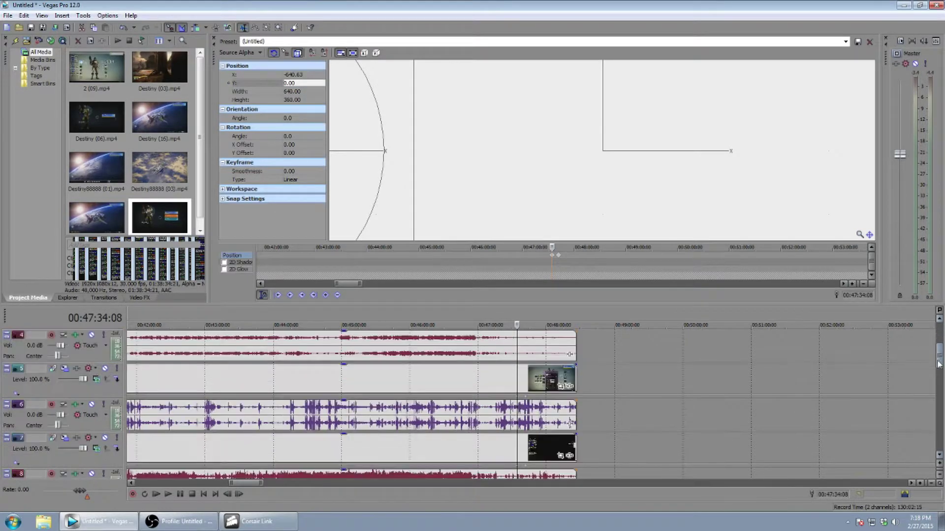
pyautogui.click(62, 373)
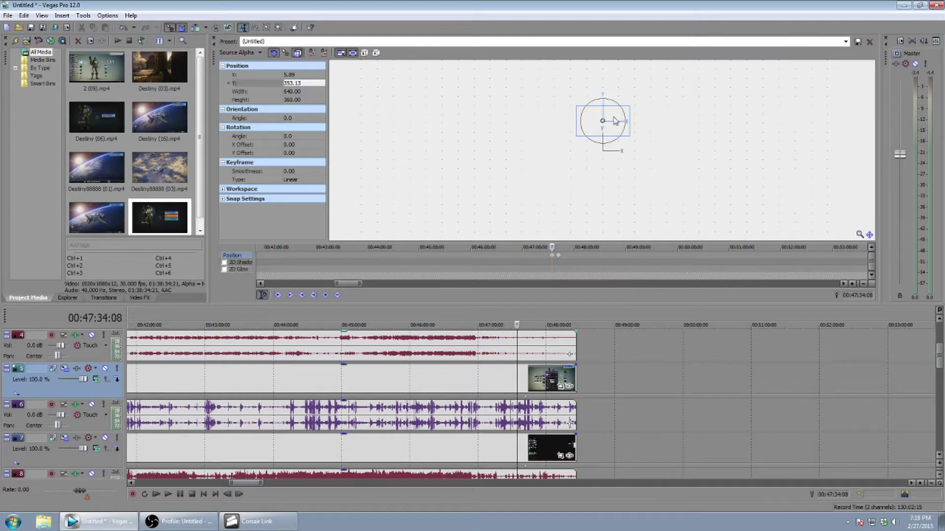
pyautogui.moveTo(613, 117); pyautogui.dragTo(614, 118)
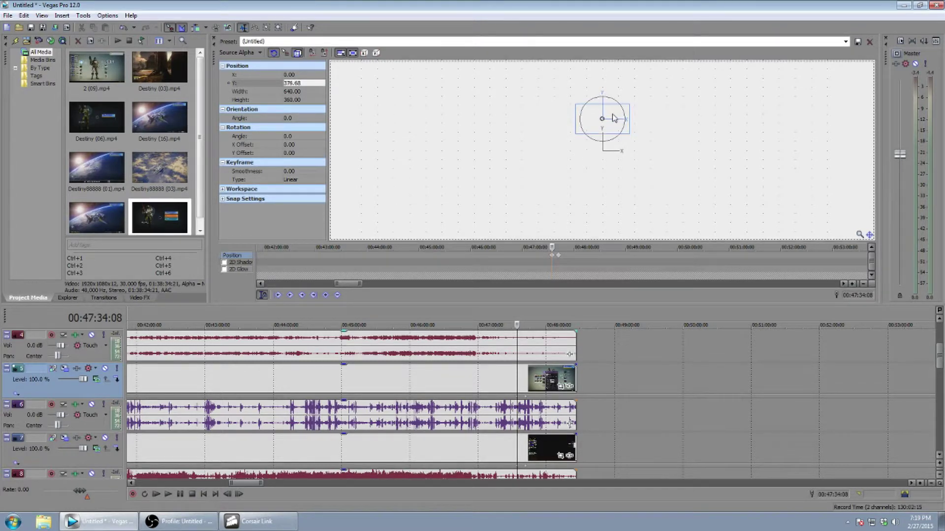
pyautogui.scroll(5, 651, 150)
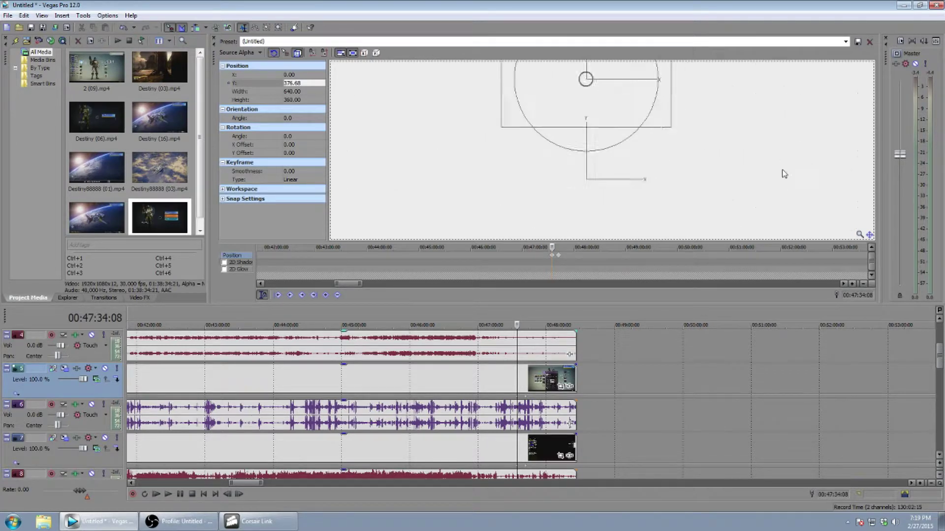
pyautogui.scroll(1, 711, 133)
pyautogui.scroll(2, 711, 164)
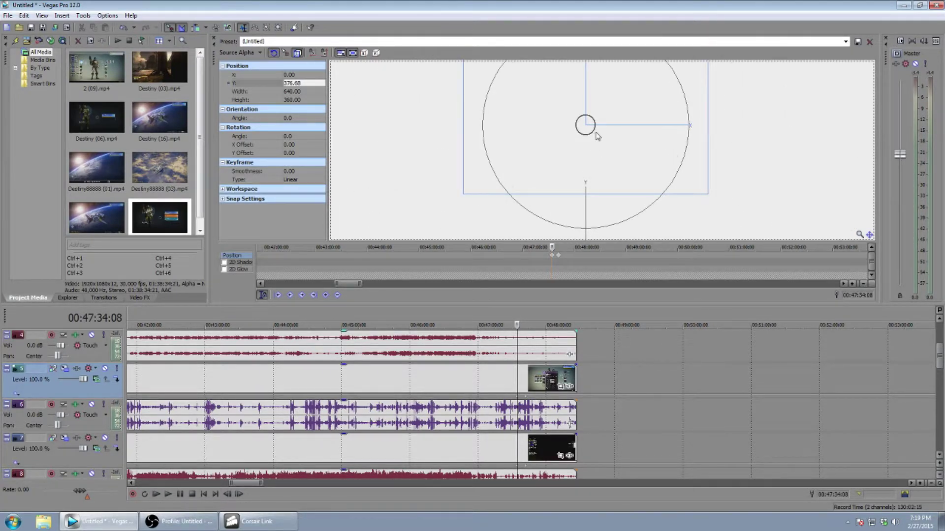
pyautogui.moveTo(597, 137); pyautogui.dragTo(595, 143)
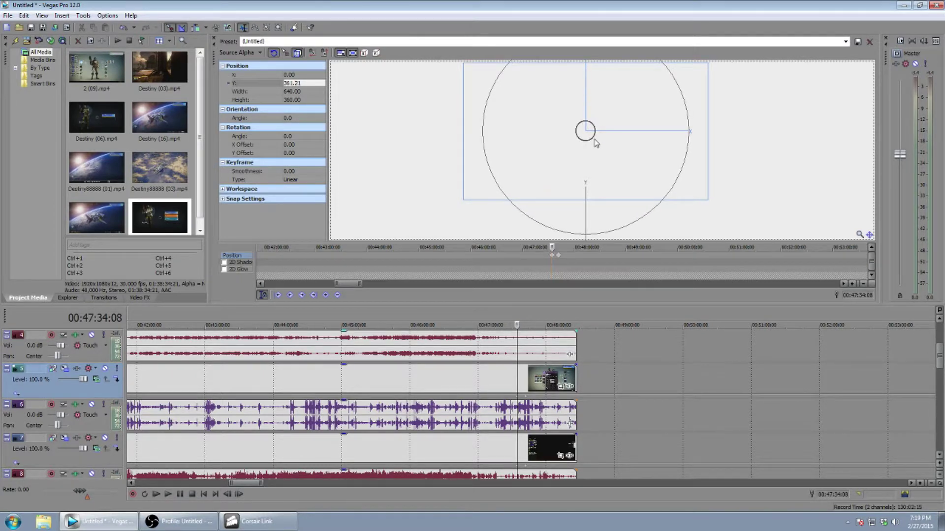
pyautogui.moveTo(595, 143); pyautogui.dragTo(597, 143)
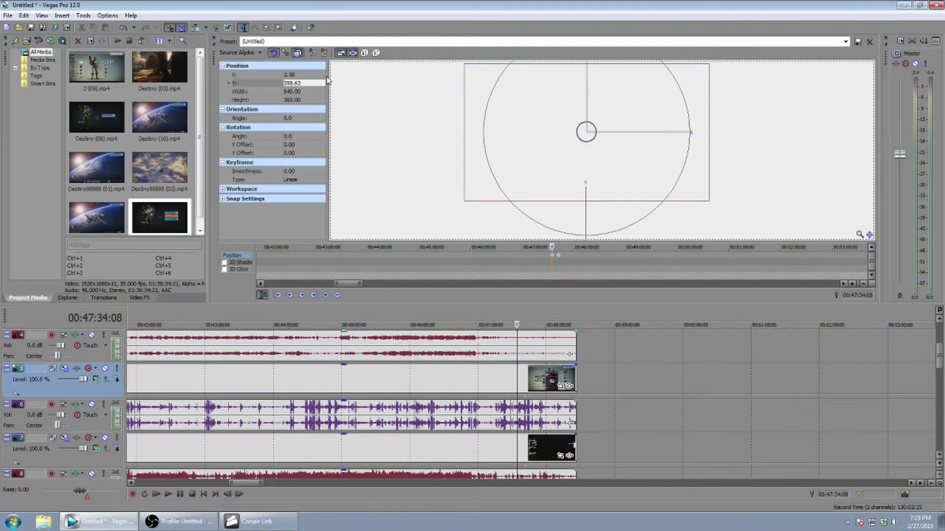
pyautogui.click(299, 75)
pyautogui.write('0')
pyautogui.press('Return')
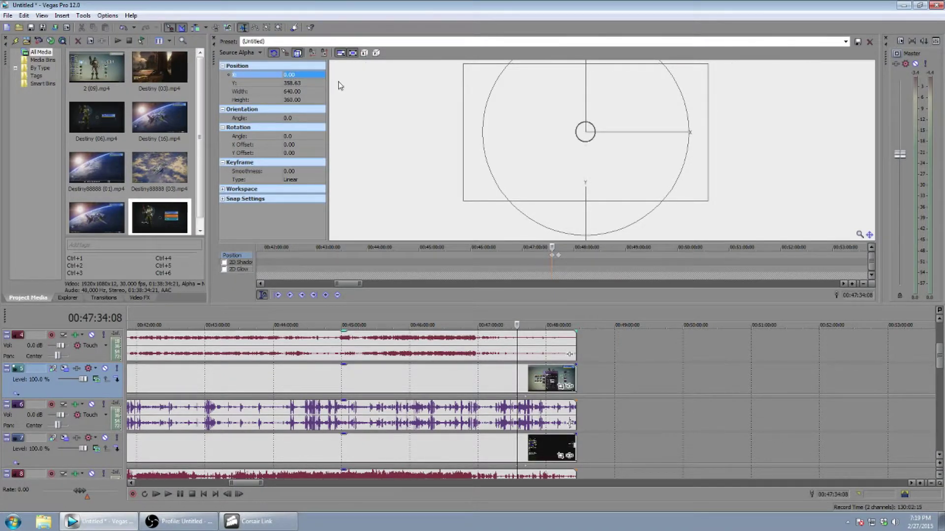
# Step: Nudge track 7's picture to Y about -358.3 in its Track Motion workspace and set its X position to 0
pyautogui.click(69, 443)
pyautogui.scroll(5, 605, 181)
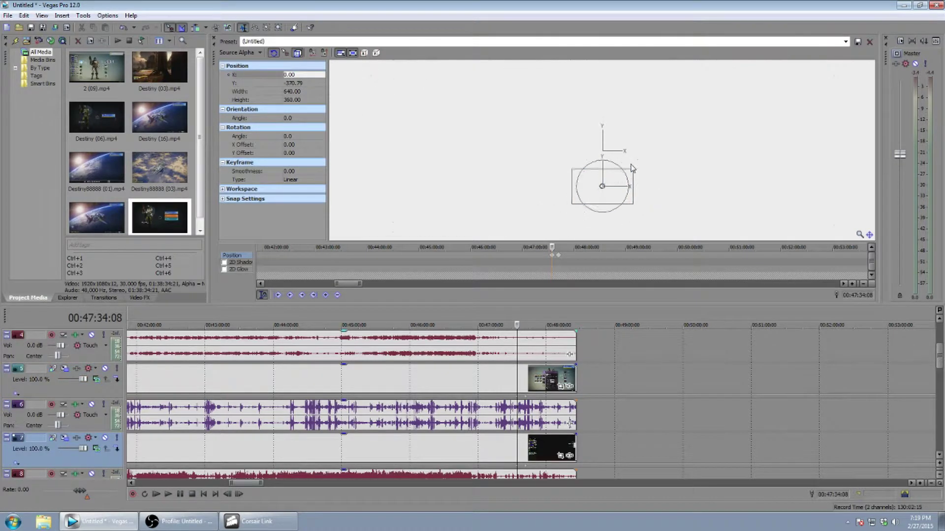
pyautogui.moveTo(751, 198); pyautogui.dragTo(748, 103)
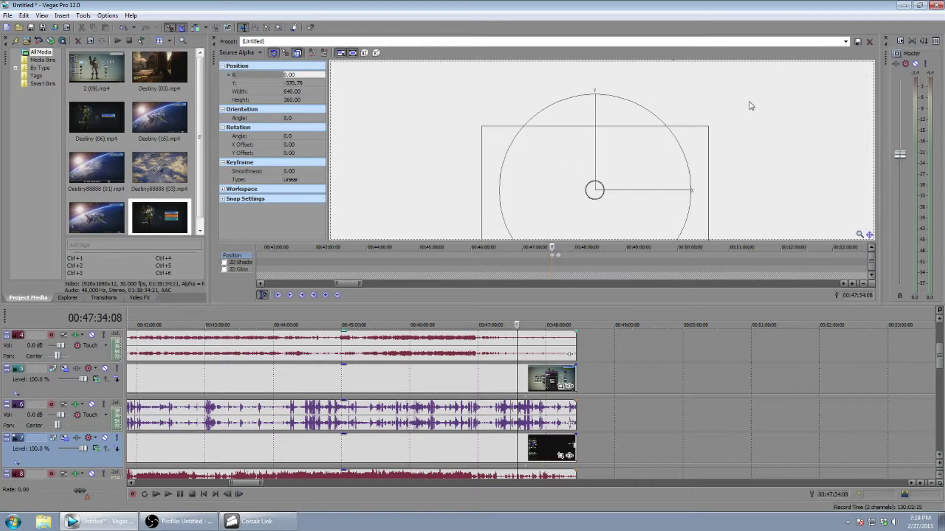
pyautogui.moveTo(620, 167); pyautogui.dragTo(619, 163)
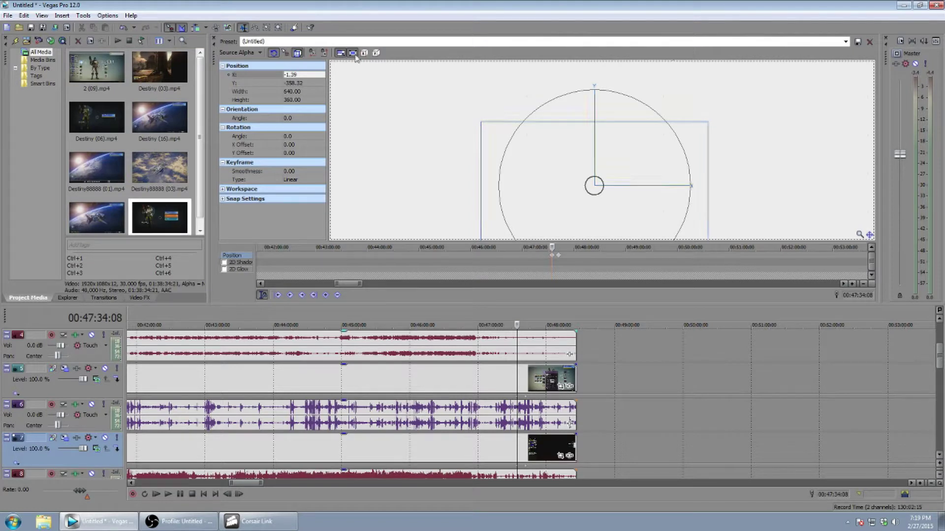
pyautogui.click(299, 75)
pyautogui.write('0')
pyautogui.press('Return')
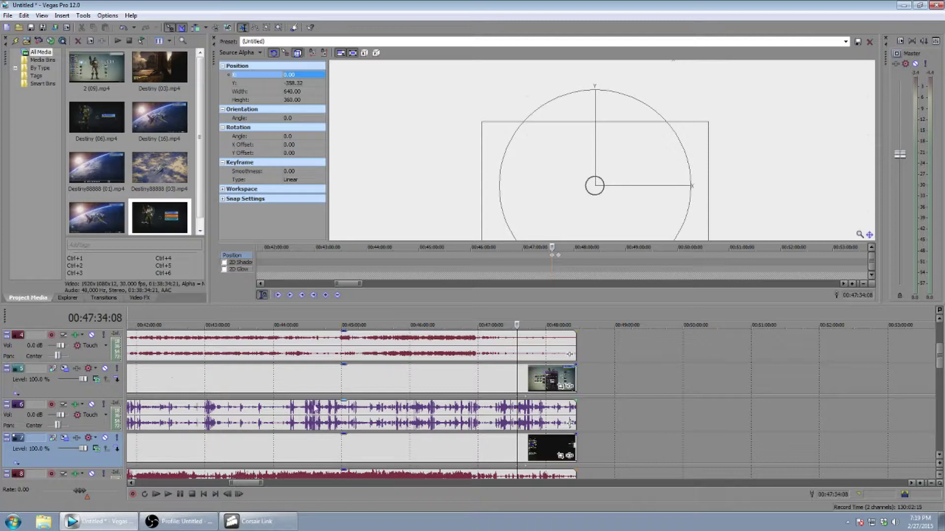
# Step: Nudge track 9's picture to X about 639.4 in its Track Motion workspace and set its Y position to 0
pyautogui.scroll(-3, 939, 458)
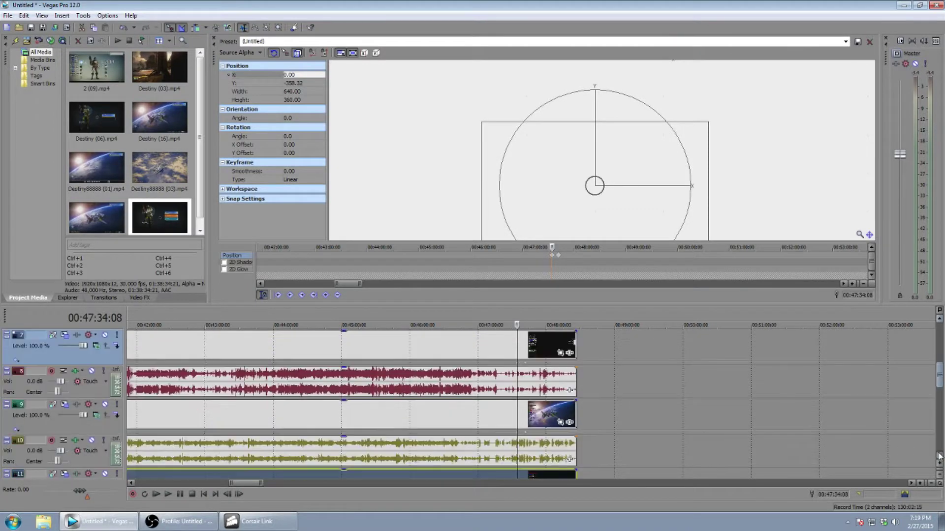
pyautogui.click(68, 410)
pyautogui.scroll(5, 665, 161)
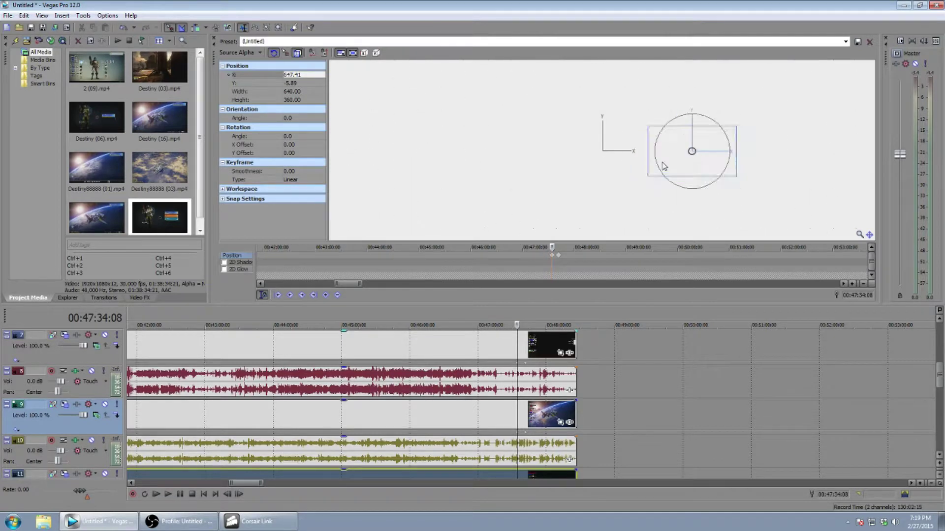
pyautogui.moveTo(604, 184); pyautogui.dragTo(475, 194)
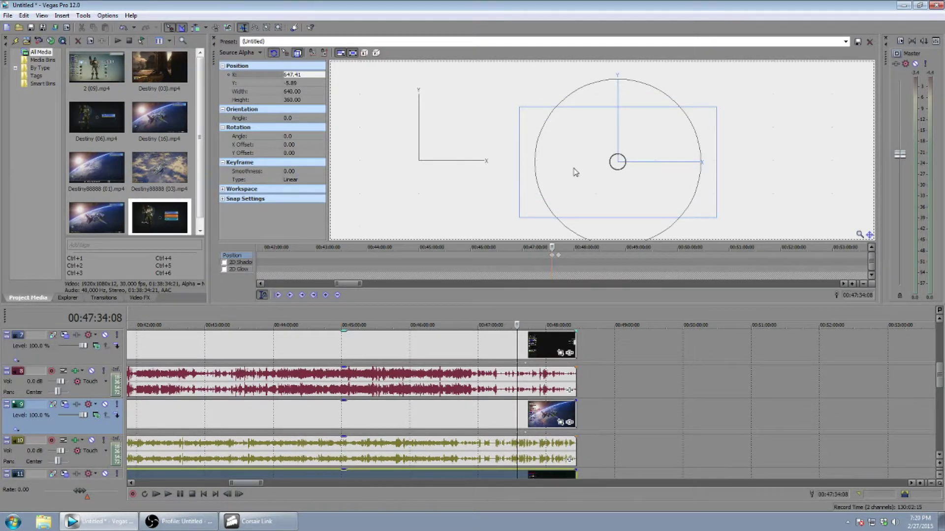
pyautogui.moveTo(572, 167); pyautogui.dragTo(570, 164)
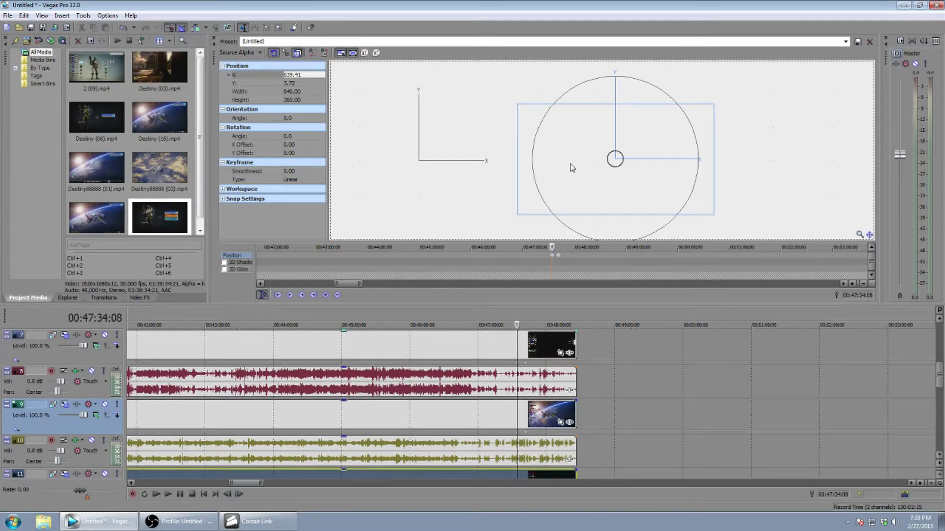
pyautogui.click(295, 83)
pyautogui.write('0')
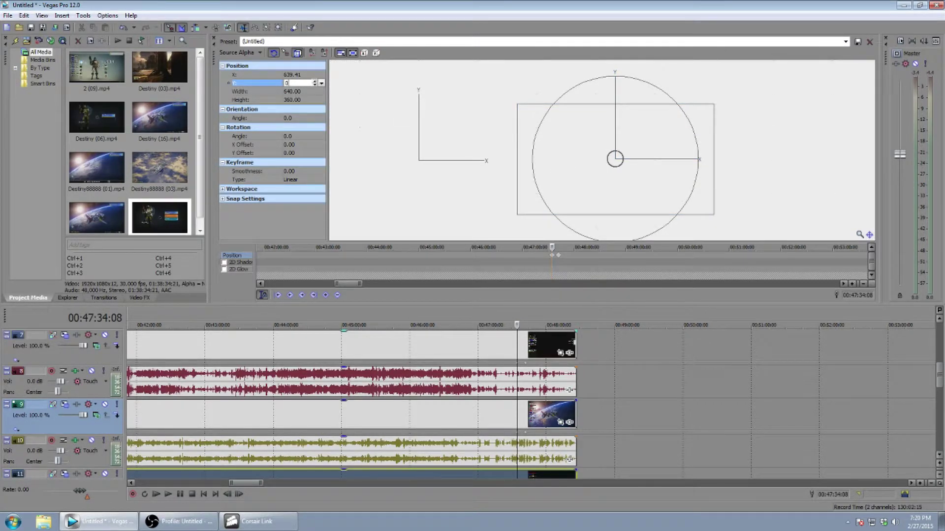
pyautogui.press('Return')
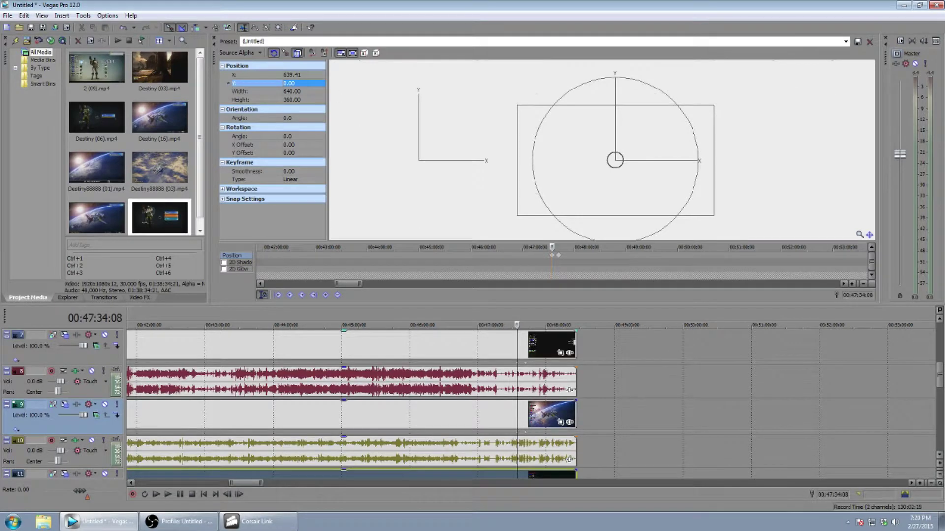
# Step: Check the cell edges of the full grid in the floating video preview and view track 11's Track Motion position
pyautogui.moveTo(944, 28); pyautogui.dragTo(588, 72)
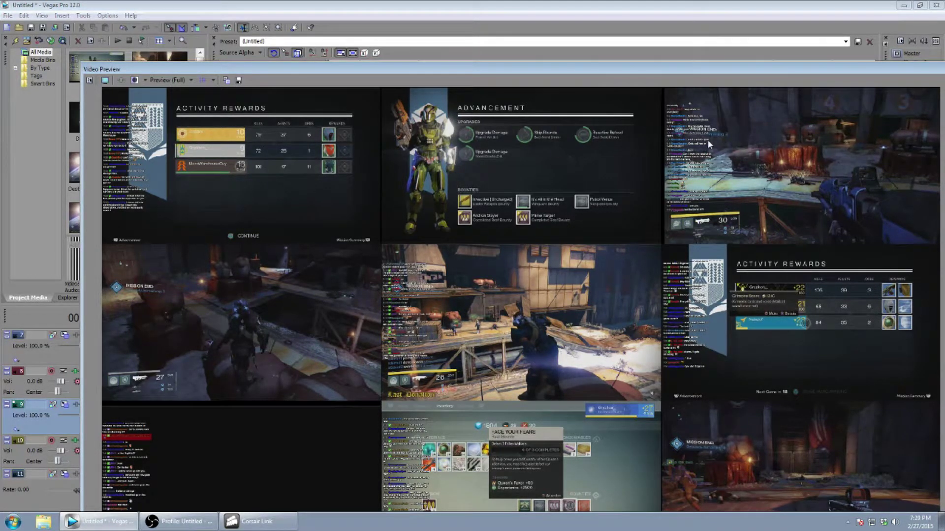
pyautogui.moveTo(426, 73); pyautogui.dragTo(944, 13)
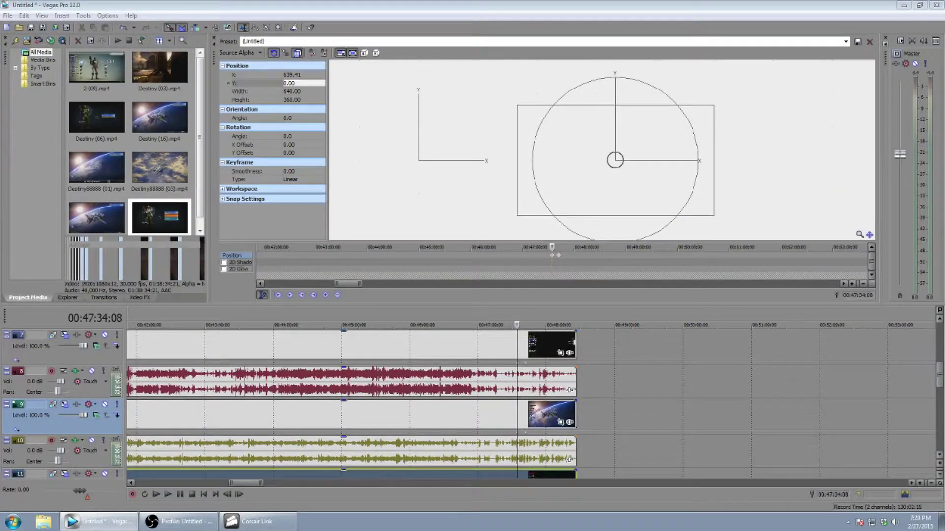
pyautogui.click(939, 456)
pyautogui.click(938, 458)
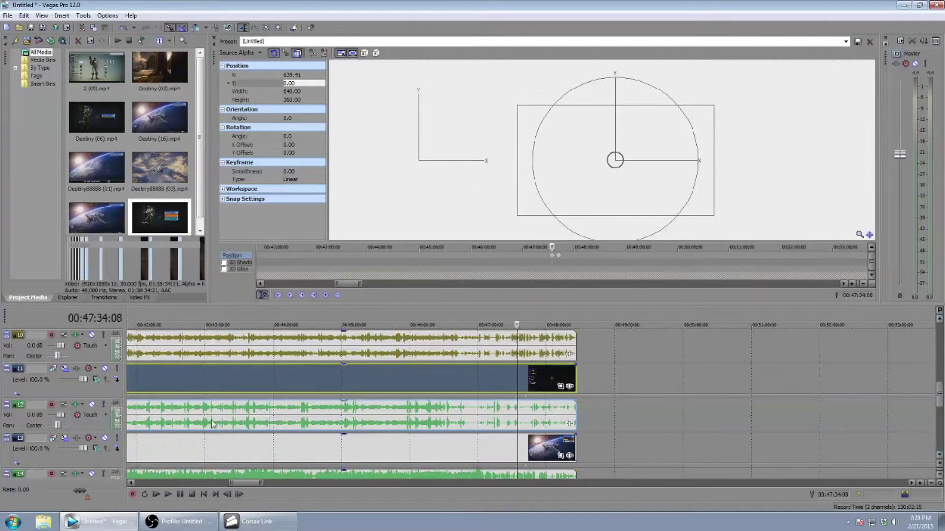
pyautogui.click(63, 370)
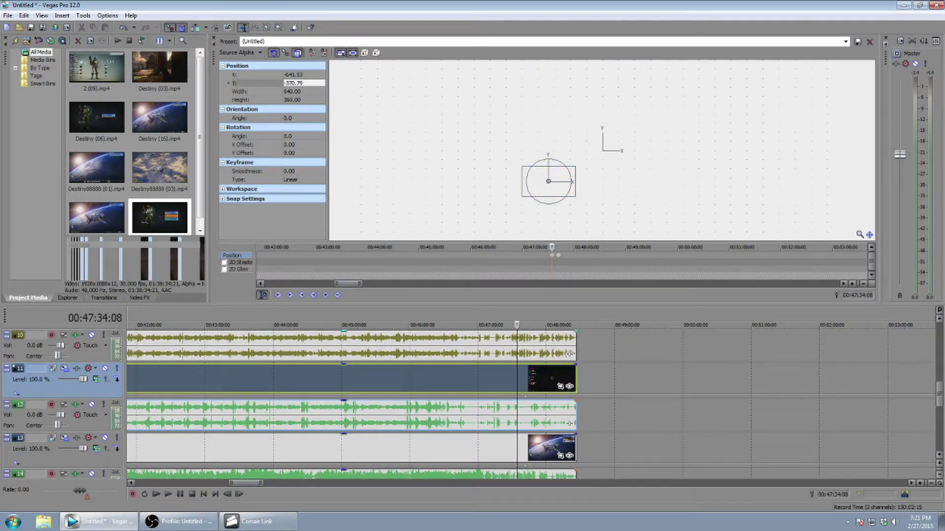
pyautogui.click(939, 319)
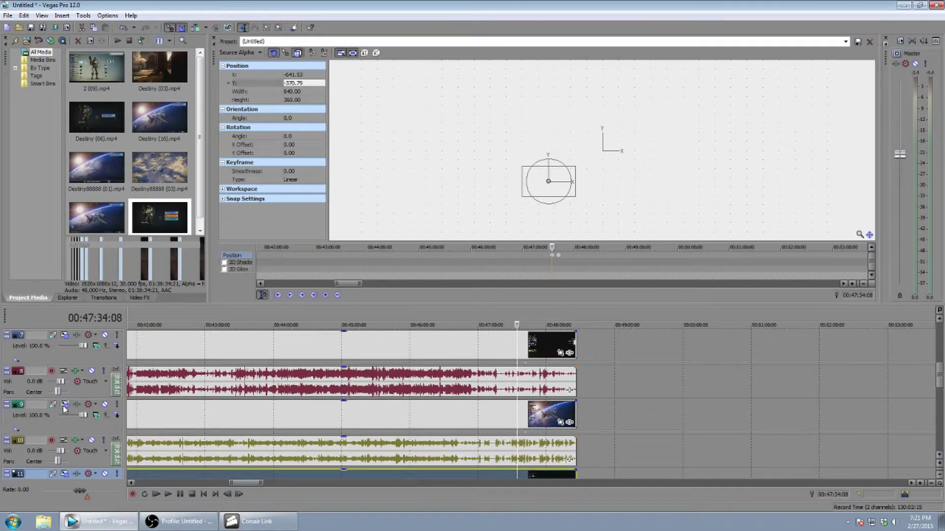
# Step: Set the X position of track 9's picture to exactly 640 in Track Motion
pyautogui.click(64, 406)
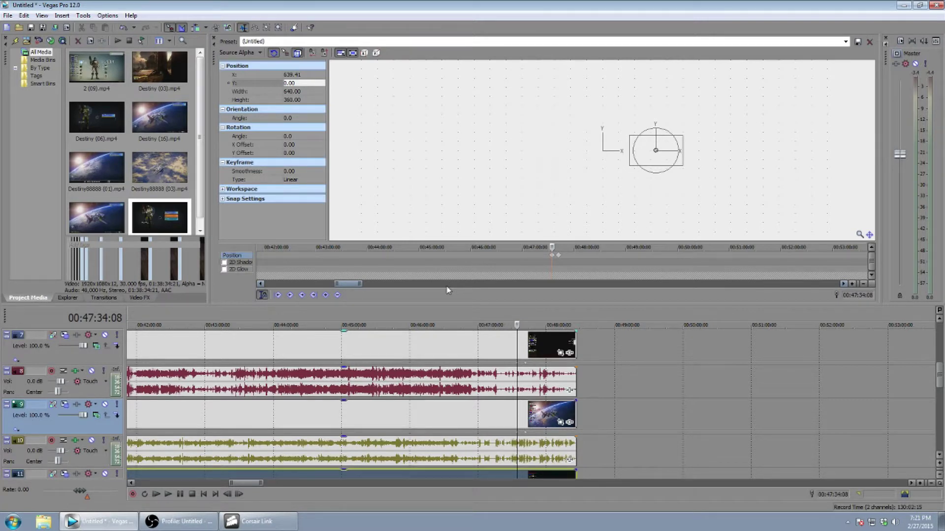
pyautogui.doubleClick(292, 74)
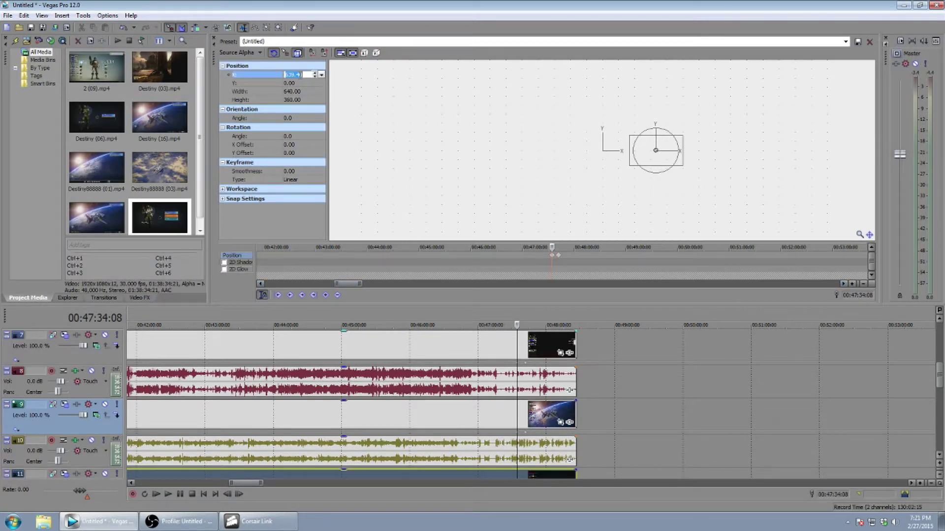
pyautogui.write('640')
pyautogui.press('Return')
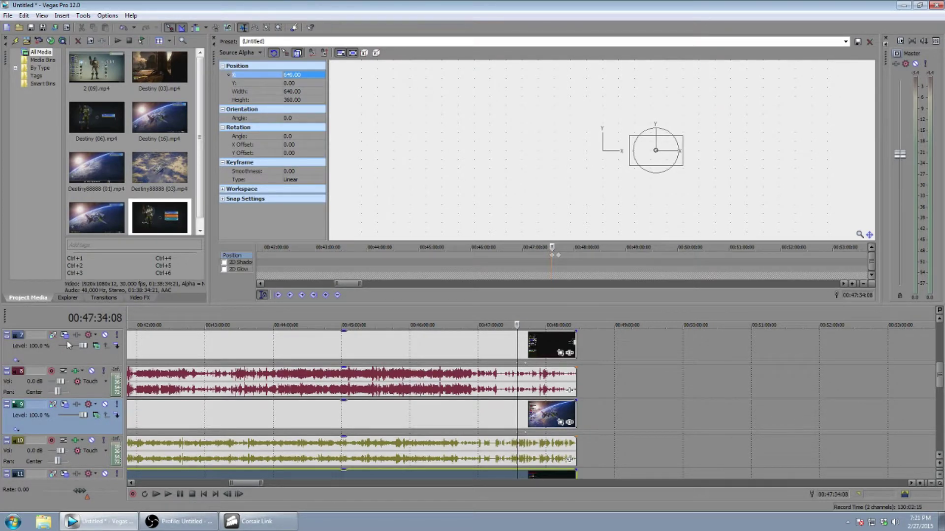
# Step: Set the Y position of track 7's picture to exactly -360 in Track Motion
pyautogui.click(65, 335)
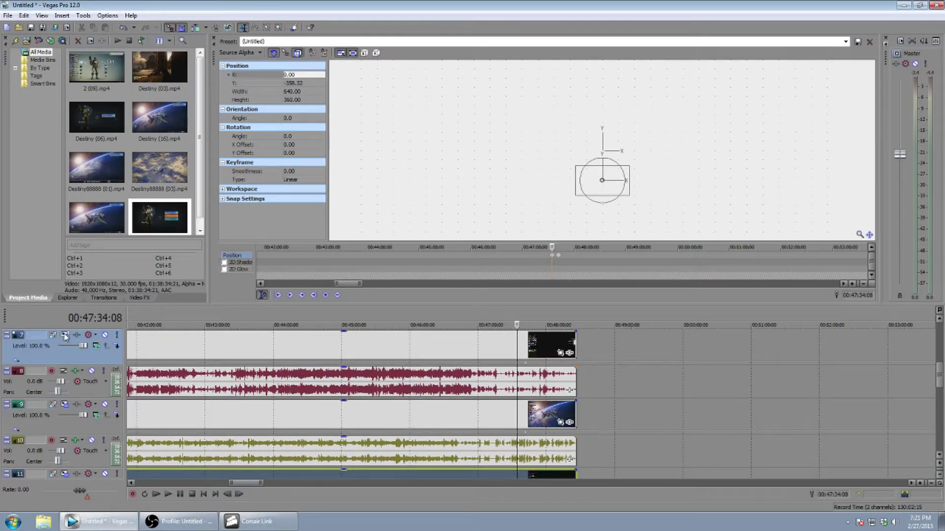
pyautogui.doubleClick(290, 83)
pyautogui.write('360')
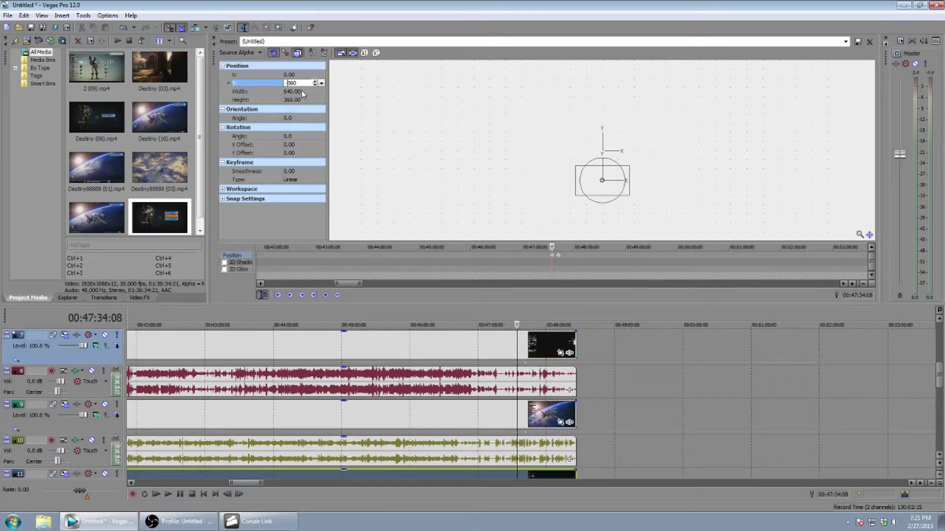
pyautogui.press('Return')
# Step: Set the Y position of track 5's picture to exactly 360 in Track Motion
pyautogui.click(939, 324)
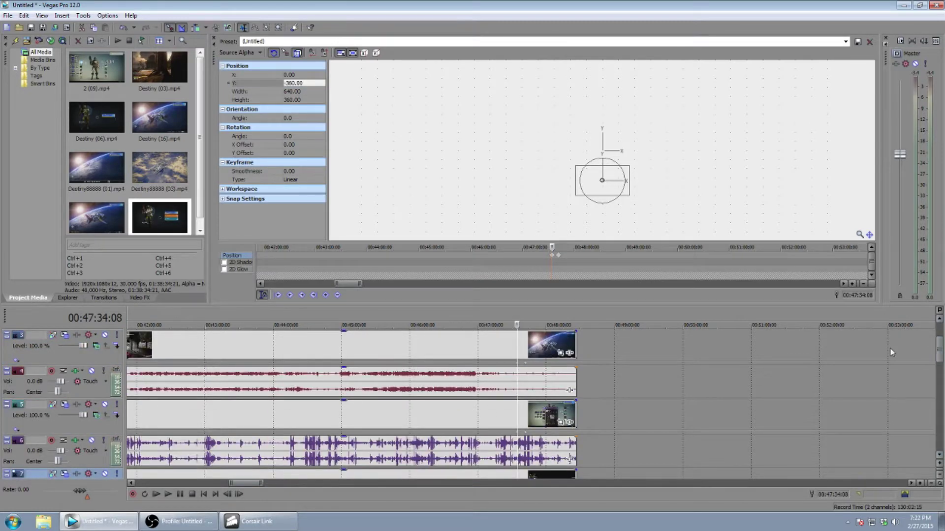
pyautogui.click(68, 409)
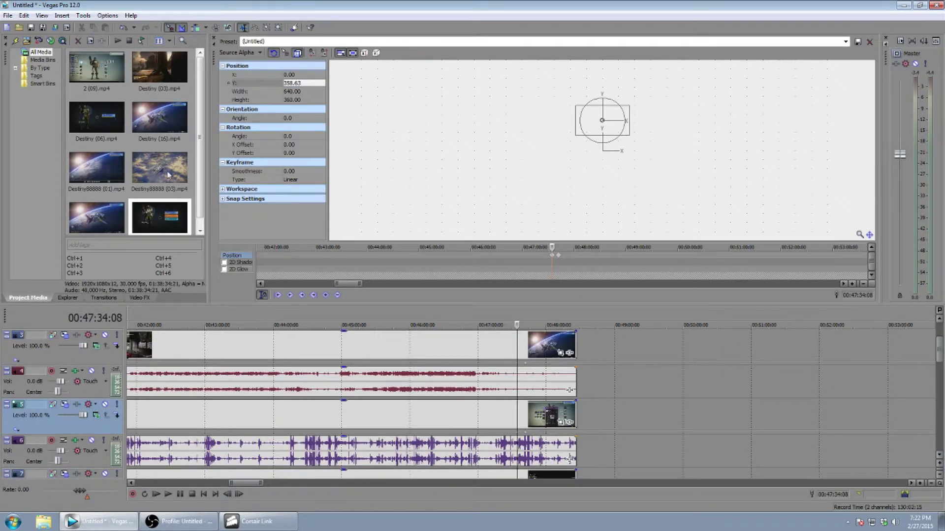
pyautogui.click(293, 83)
pyautogui.write('2')
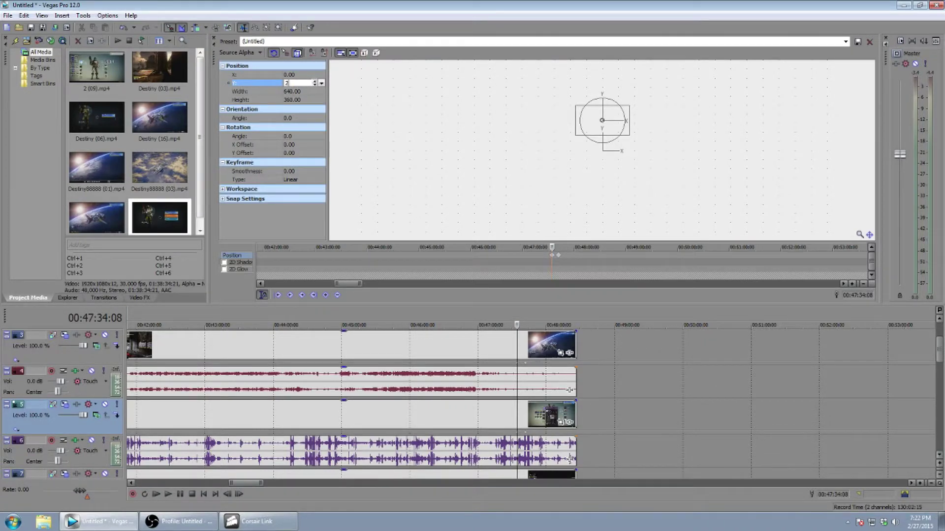
pyautogui.write('60')
pyautogui.press('Return')
# Step: Set the X position of track 3's picture to exactly -640 in Track Motion
pyautogui.click(64, 335)
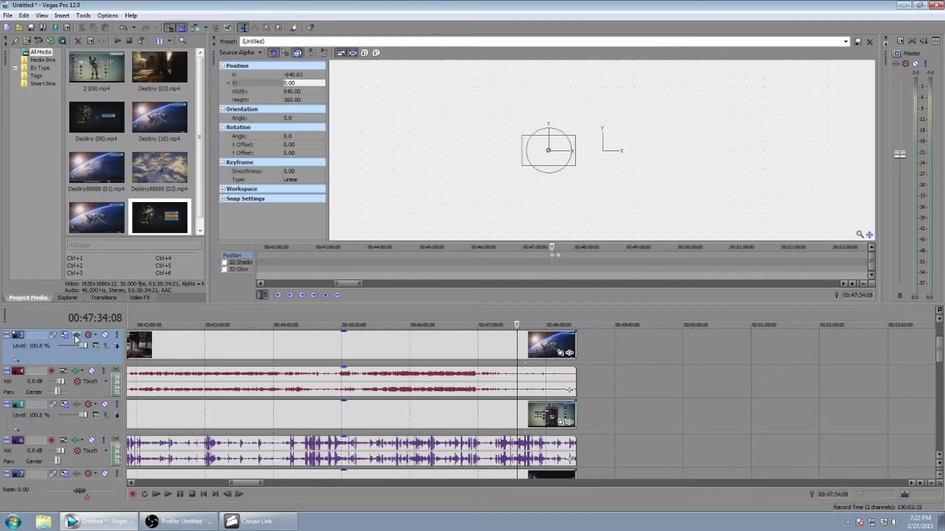
pyautogui.click(302, 75)
pyautogui.press('BackSpace')
pyautogui.press('BackSpace')
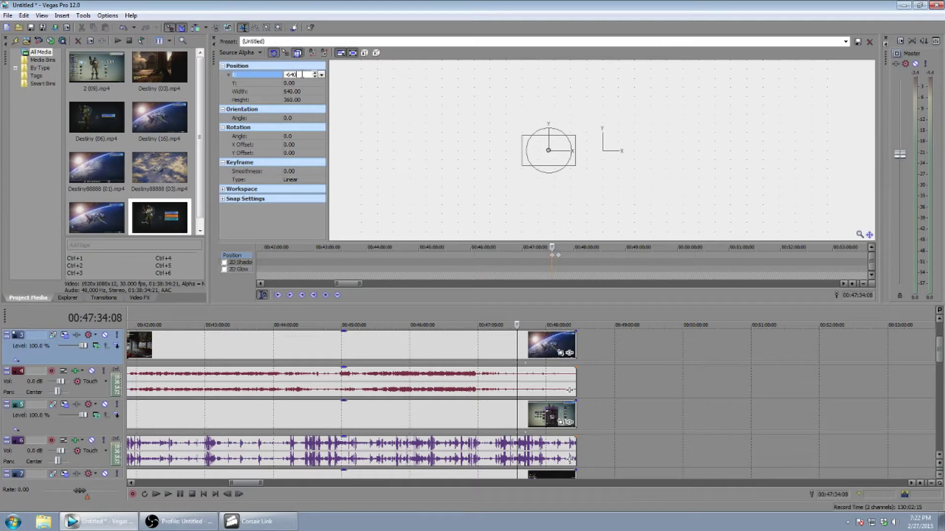
pyautogui.press('Return')
# Step: Show track 11's Track Motion position and check the cell edges of the grid in the floating video preview
pyautogui.moveTo(940, 352); pyautogui.dragTo(940, 396)
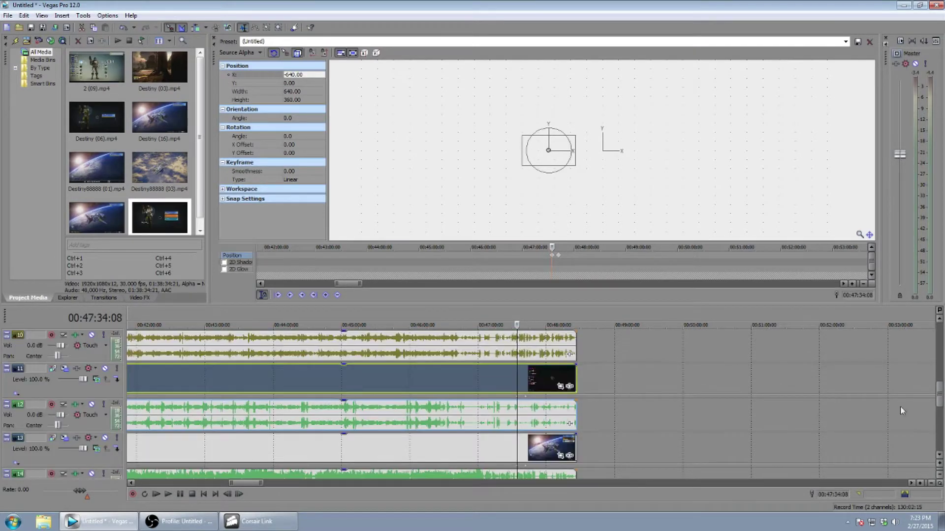
pyautogui.click(64, 372)
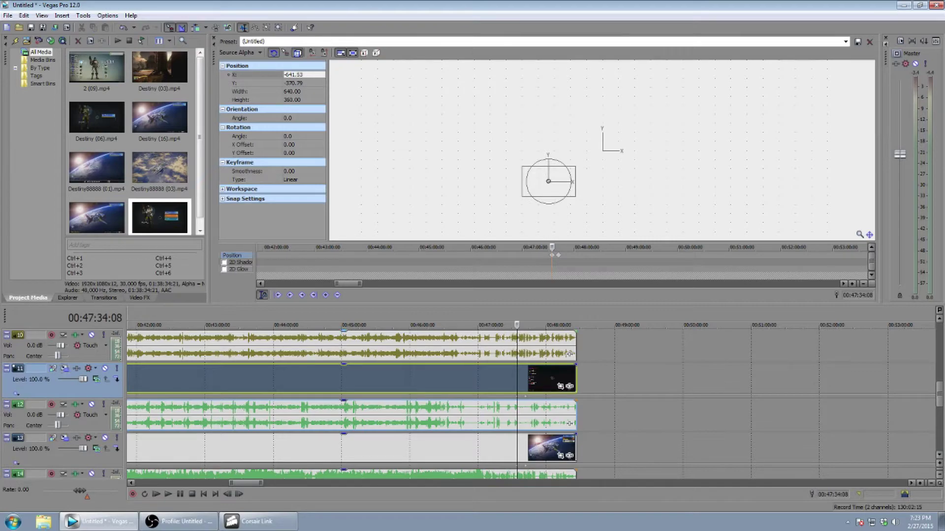
pyautogui.hotkey('alt', '6')
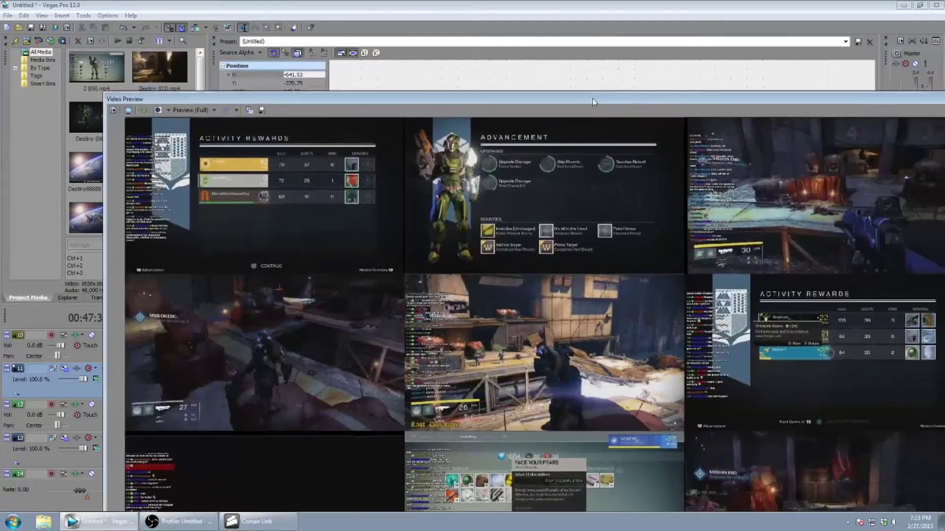
pyautogui.hotkey('alt', '6')
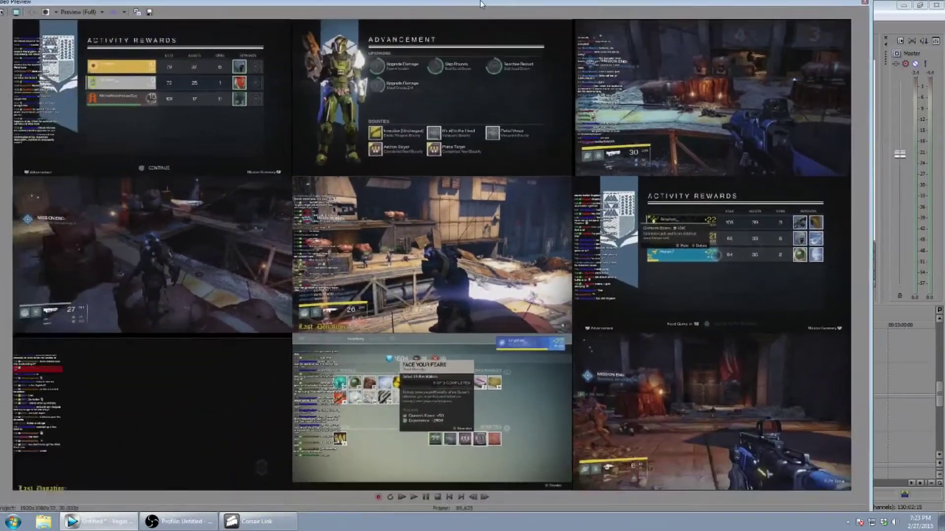
pyautogui.hotkey('alt', '6')
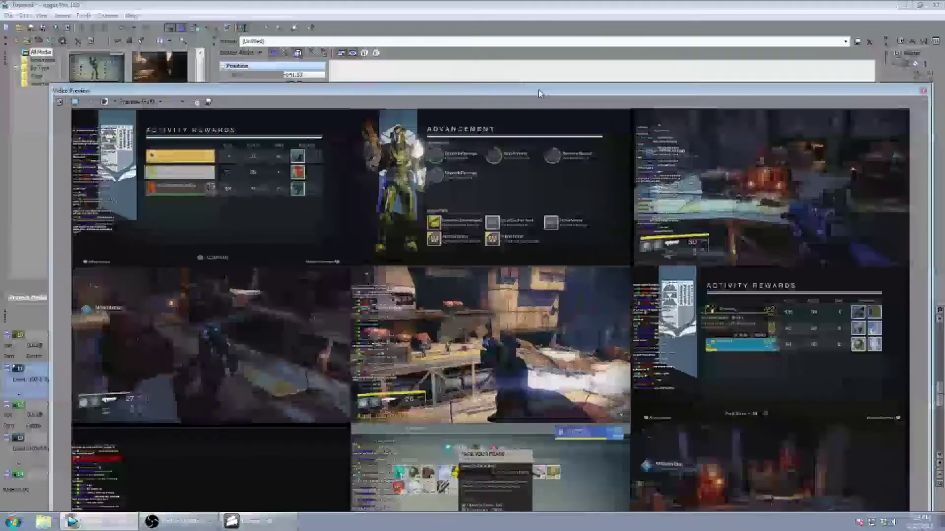
pyautogui.hotkey('alt', '6')
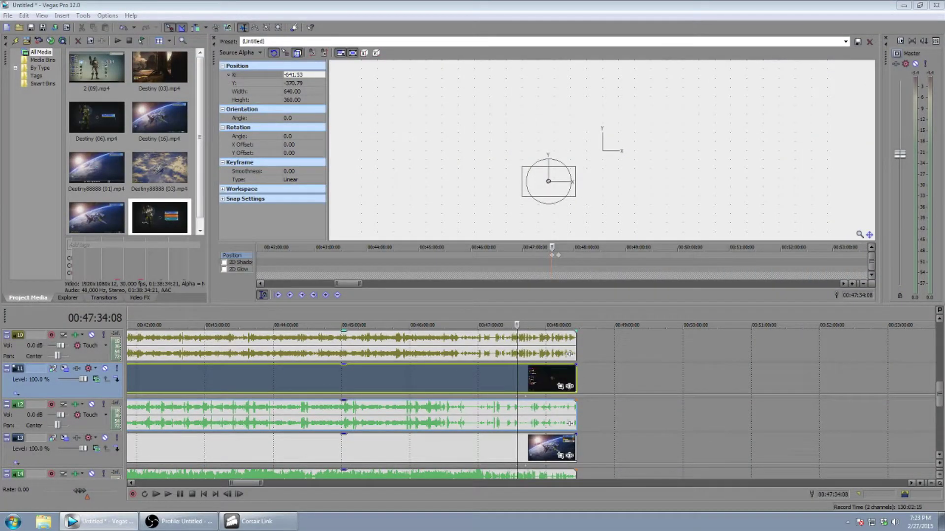
# Step: Dock the video preview above the Track Motion settings and enlarge its area
pyautogui.hotkey('alt', '6')
pyautogui.moveTo(645, 108); pyautogui.dragTo(454, 34)
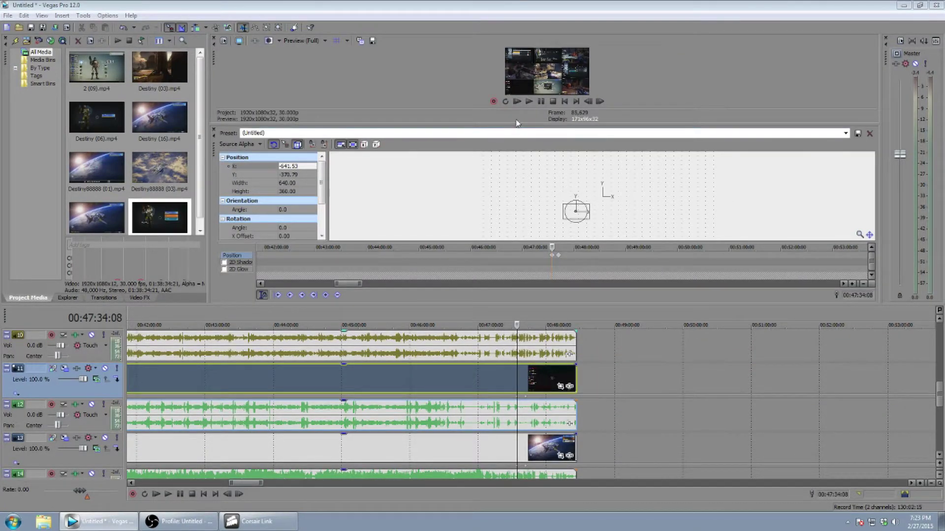
pyautogui.moveTo(519, 126); pyautogui.dragTo(516, 177)
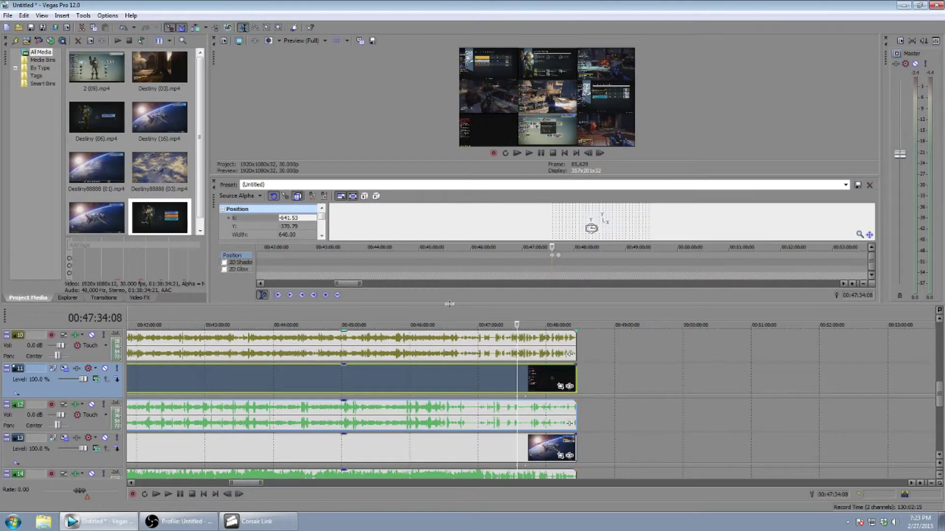
pyautogui.moveTo(454, 309); pyautogui.dragTo(451, 341)
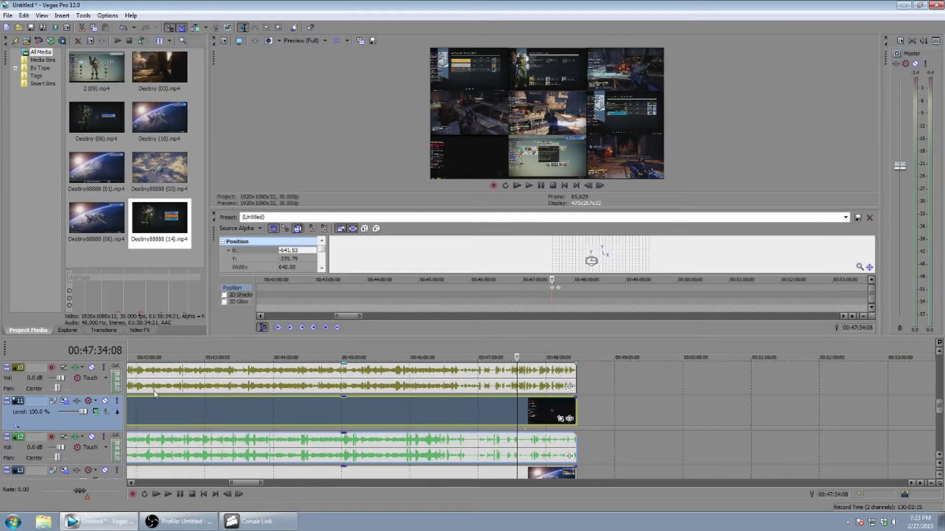
# Step: Set the position of track 11's picture to X -640 and Y -360 in Track Motion
pyautogui.click(939, 358)
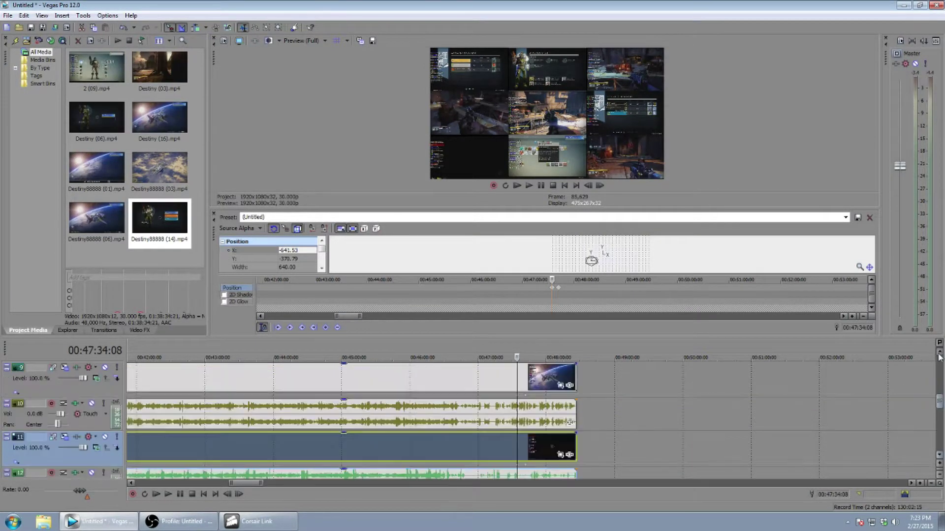
pyautogui.click(939, 455)
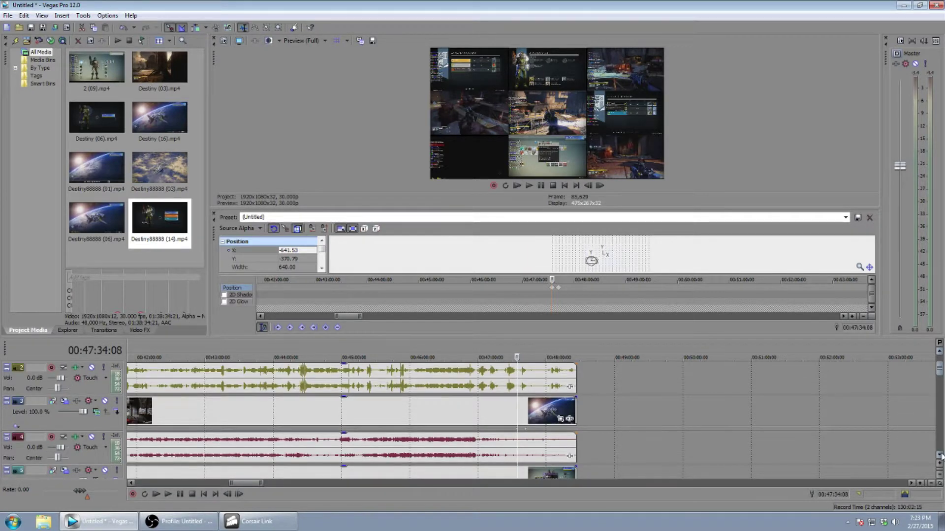
pyautogui.click(939, 455)
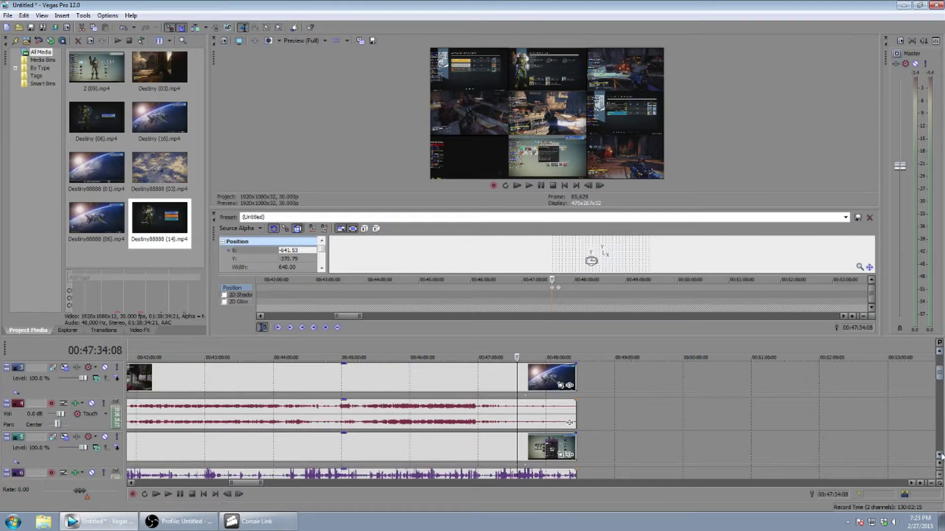
pyautogui.click(939, 455)
pyautogui.click(940, 455)
pyautogui.click(939, 455)
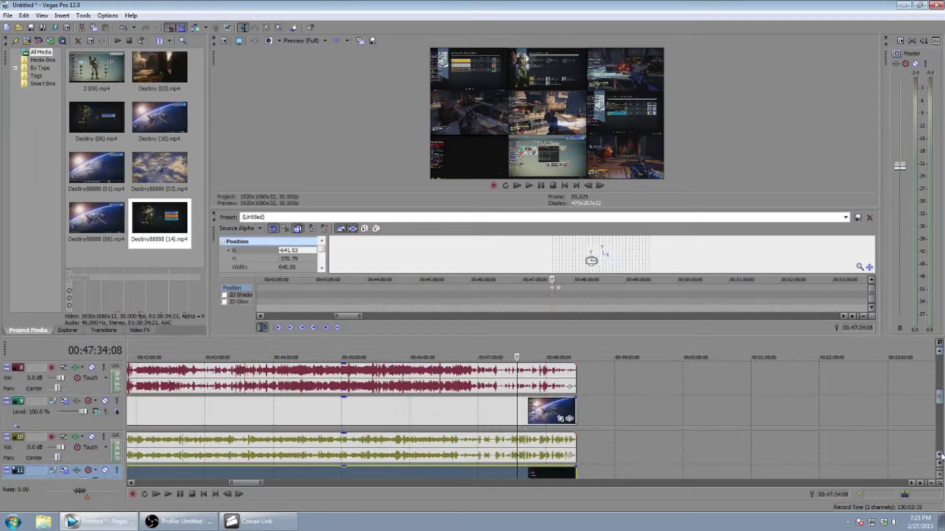
pyautogui.click(939, 455)
pyautogui.click(939, 455)
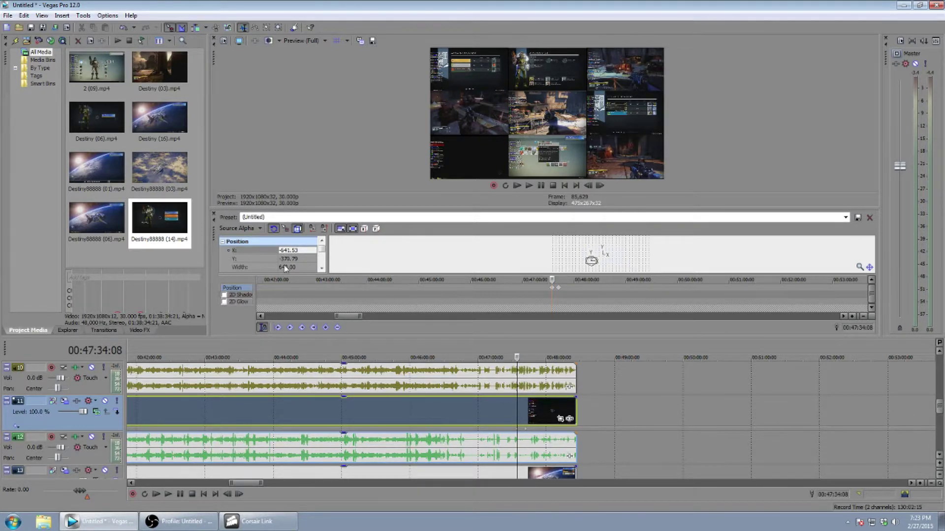
pyautogui.click(290, 250)
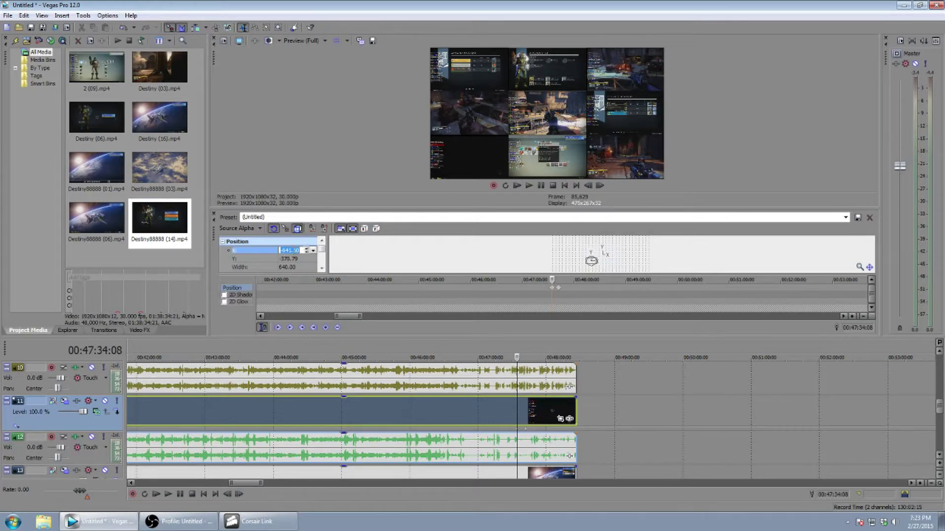
pyautogui.write('-6')
pyautogui.press('Tab')
pyautogui.press('BackSpace')
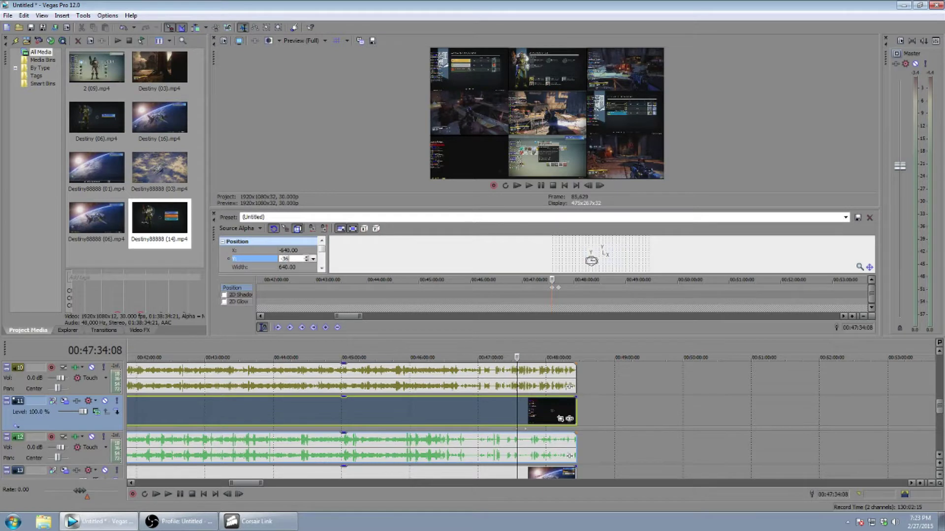
pyautogui.press('Return')
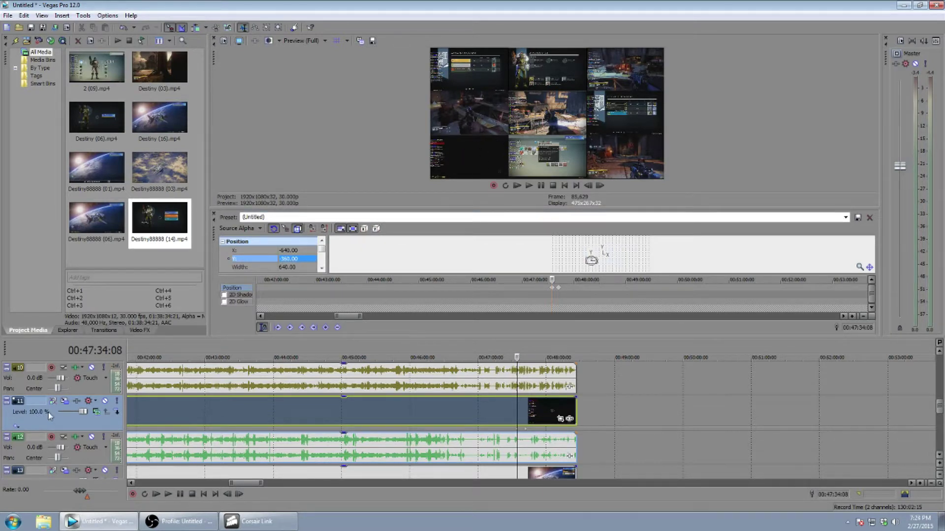
# Step: Set the position of track 13's picture to X 640 and Y -360 in Track Motion
pyautogui.click(63, 475)
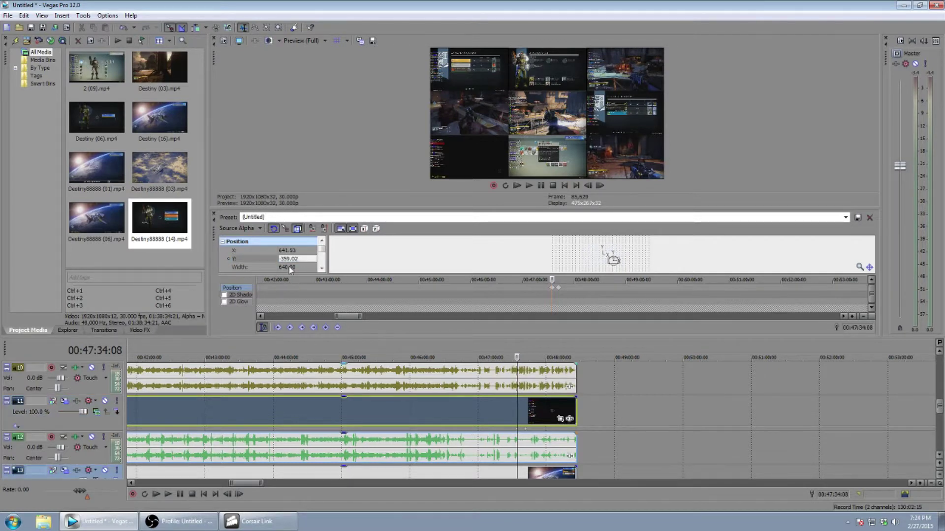
pyautogui.click(289, 251)
pyautogui.write('6')
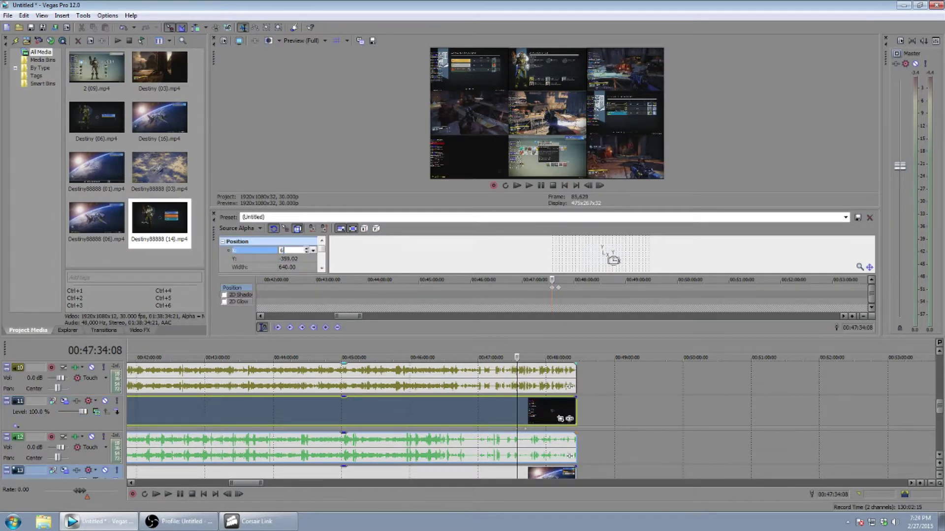
pyautogui.write('40')
pyautogui.press('Tab')
pyautogui.write('3')
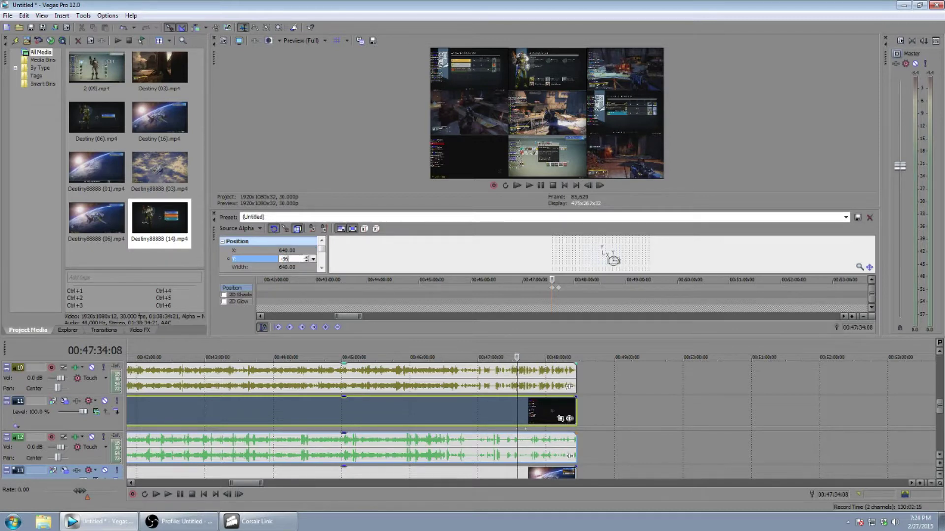
pyautogui.press('Return')
# Step: Set the position of track 15's picture to X 640 and Y 360 in Track Motion
pyautogui.click(939, 455)
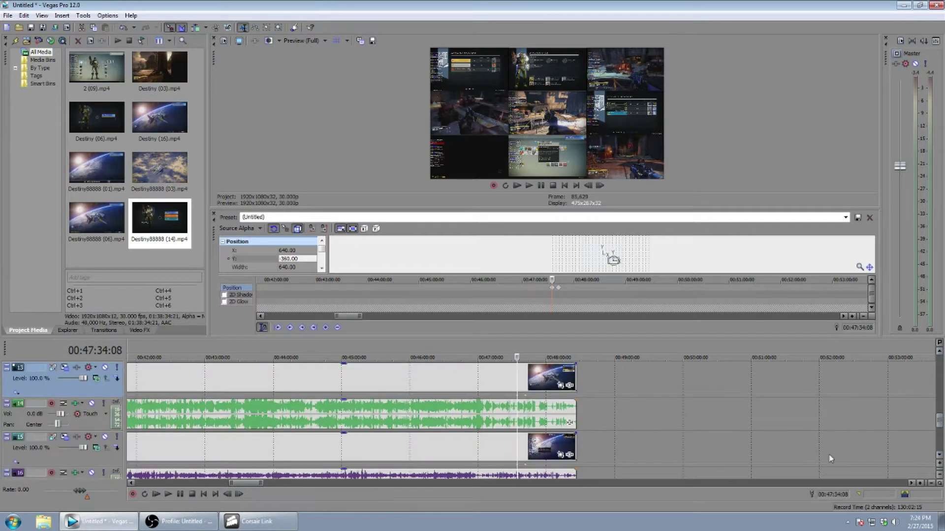
pyautogui.click(74, 441)
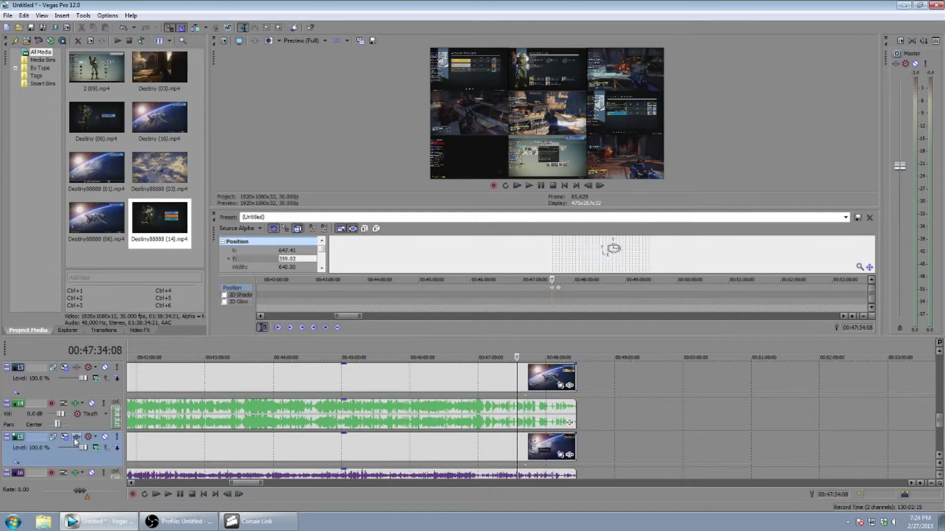
pyautogui.click(287, 250)
pyautogui.write('5')
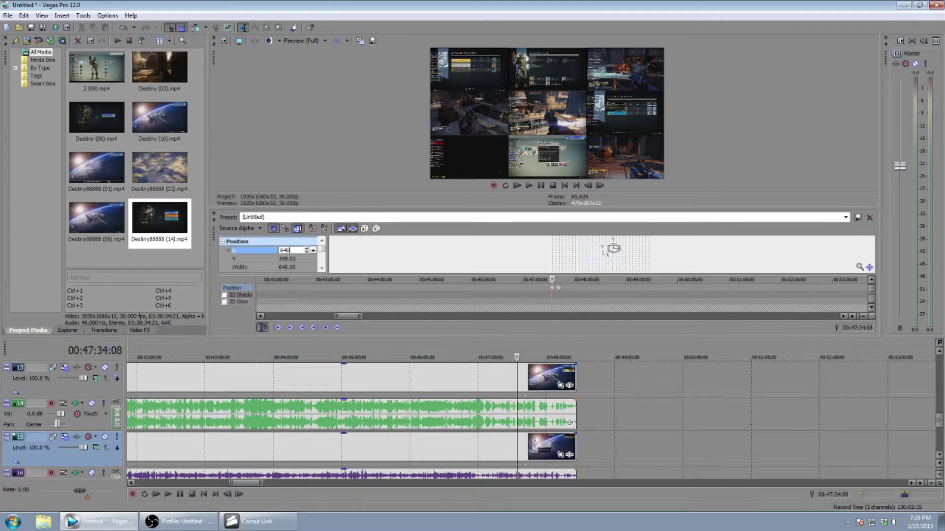
pyautogui.press('Return')
pyautogui.click(300, 258)
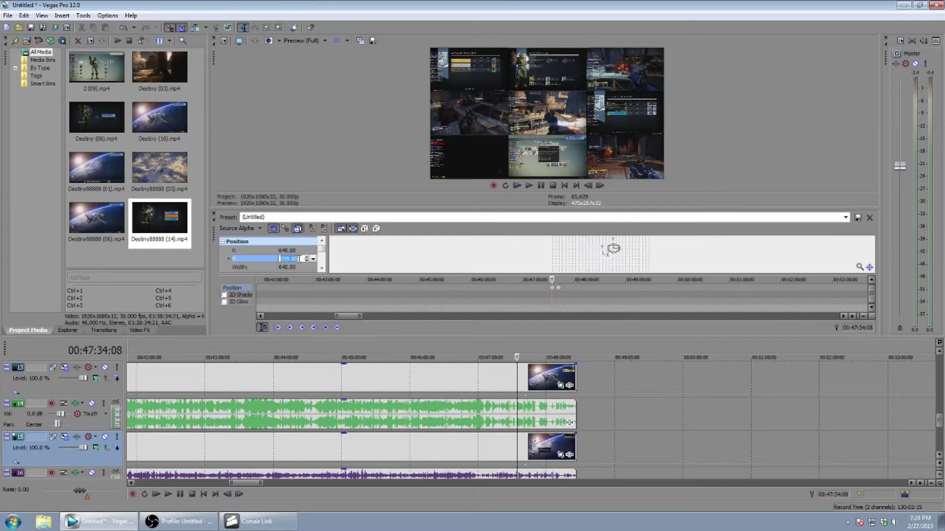
pyautogui.write('360')
pyautogui.press('Return')
# Step: Set the position of track 17's picture to X -640 and Y 360 in Track Motion
pyautogui.scroll(-2, 940, 462)
pyautogui.click(69, 441)
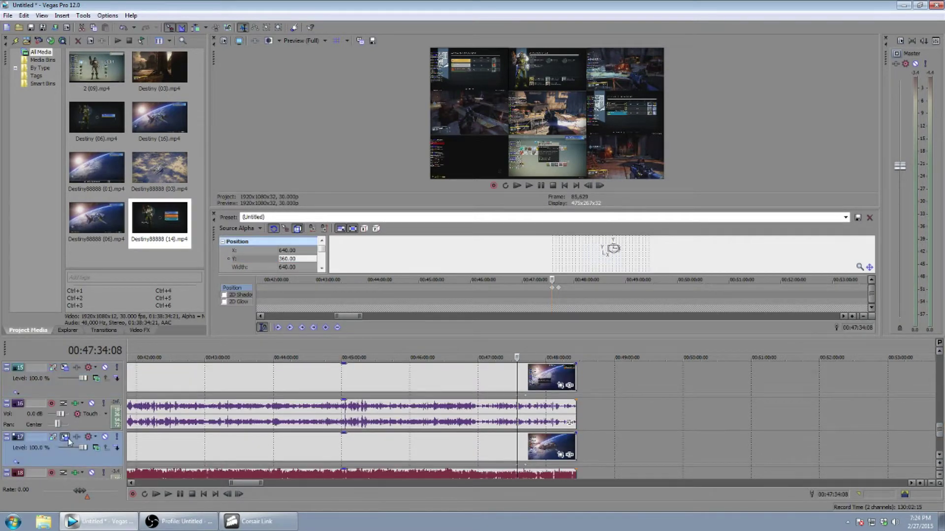
pyautogui.click(291, 250)
pyautogui.write('-')
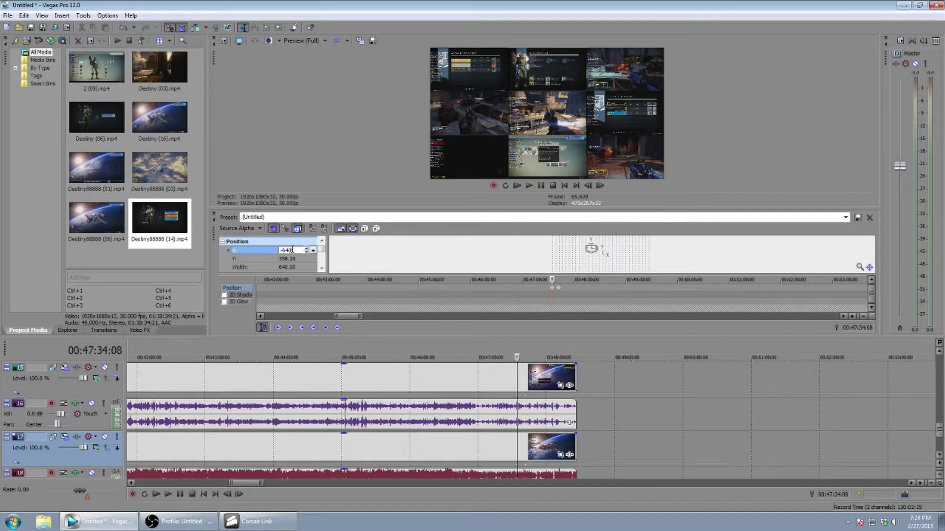
pyautogui.write('640')
pyautogui.press('Tab')
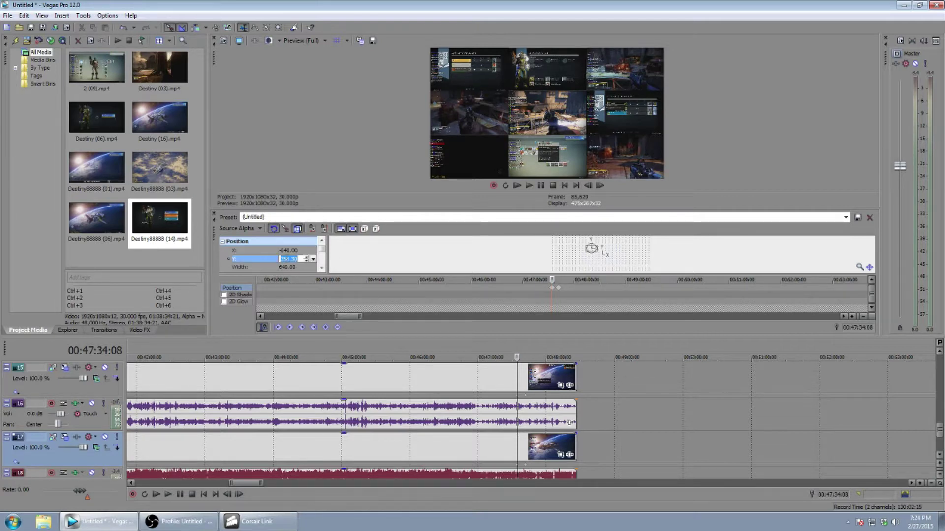
pyautogui.write('360')
pyautogui.press('Return')
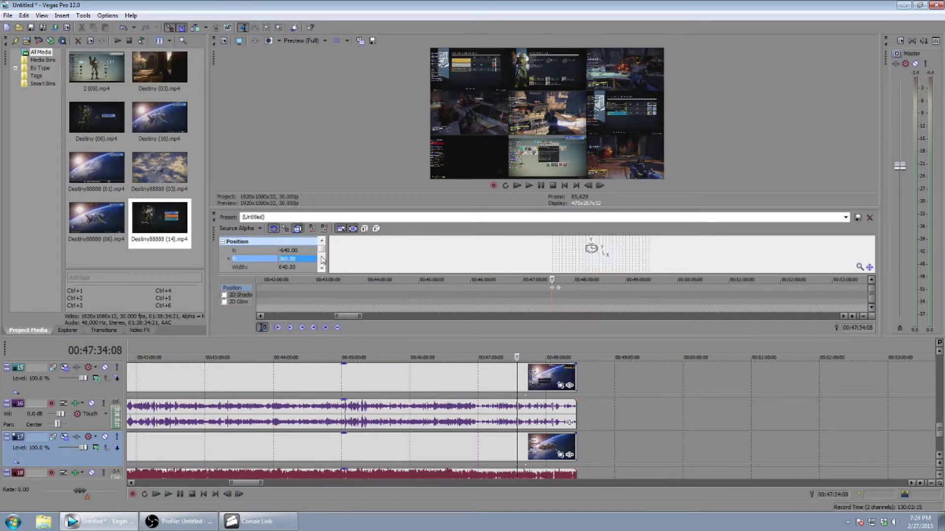
# Step: Close Track Motion and enlarge the docked video preview over the timeline area to show the full grid
pyautogui.click(214, 215)
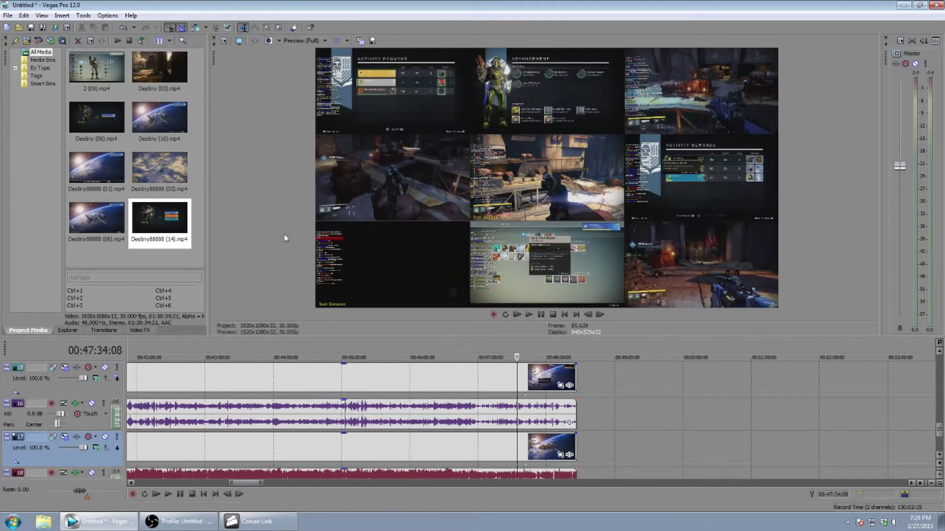
pyautogui.moveTo(556, 337); pyautogui.dragTo(557, 476)
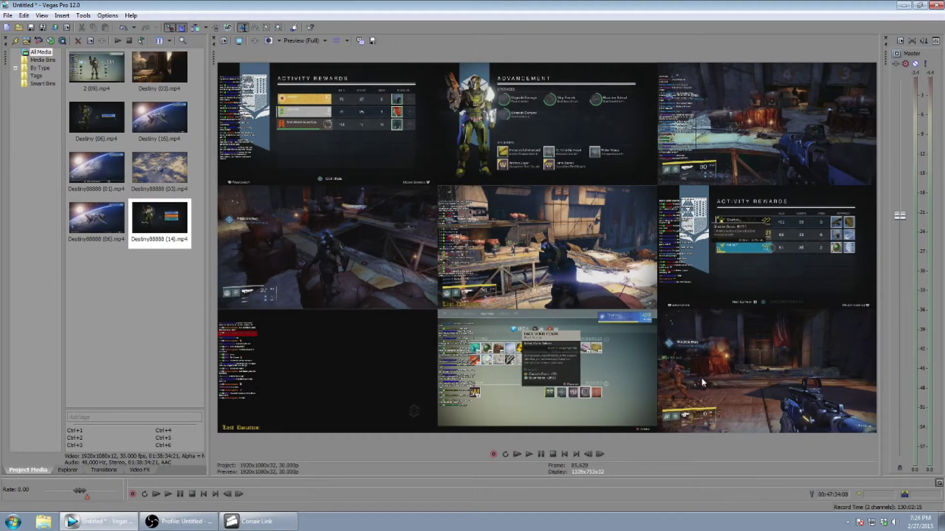
# Step: Shrink the docked video preview, reopen Track Motion for track 17 and delete the extra position keyframe after the cursor
pyautogui.moveTo(424, 477); pyautogui.dragTo(418, 151)
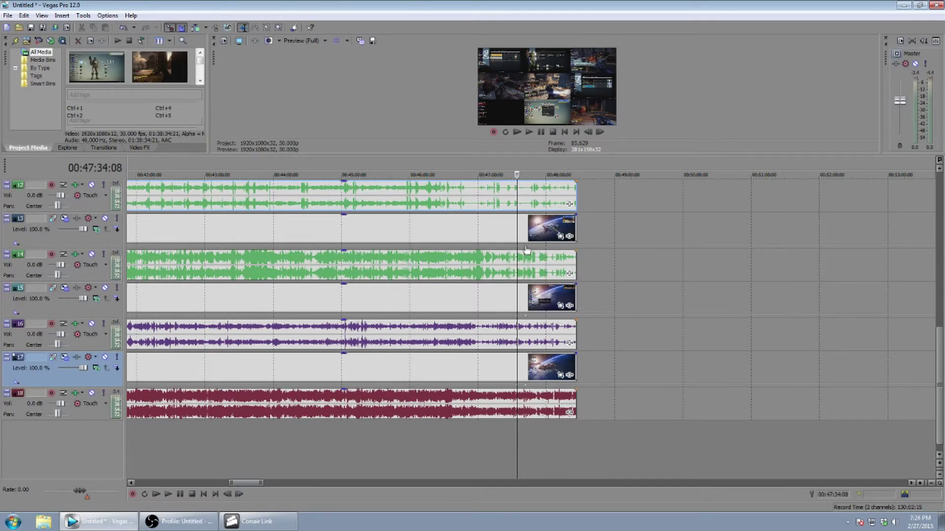
pyautogui.click(66, 360)
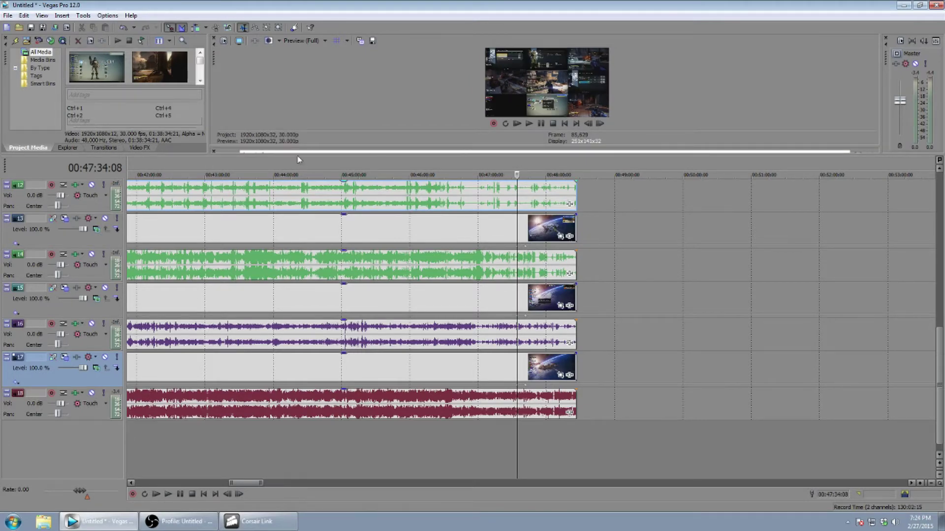
pyautogui.moveTo(301, 154)
pyautogui.mouseDown()
pyautogui.moveTo(279, 281)
pyautogui.moveTo(284, 154)
pyautogui.mouseUp()
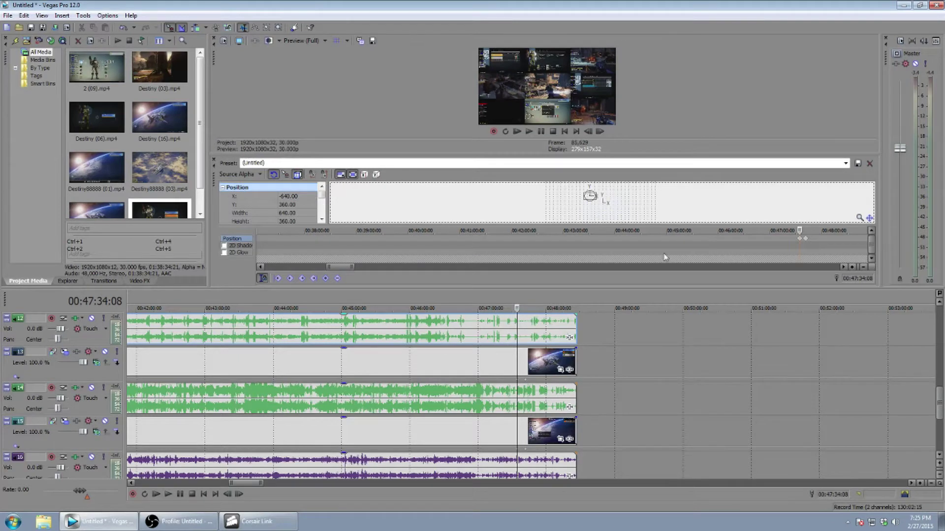
pyautogui.rightClick(807, 240)
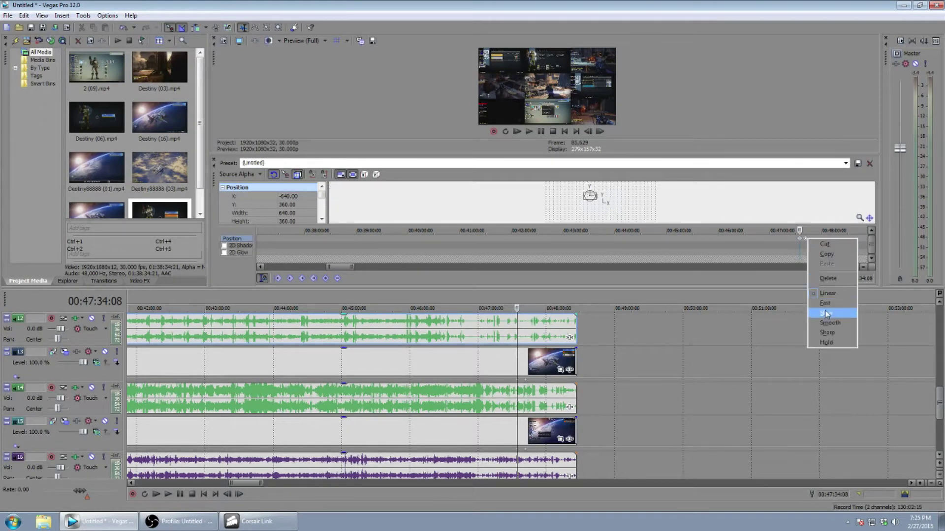
pyautogui.click(831, 280)
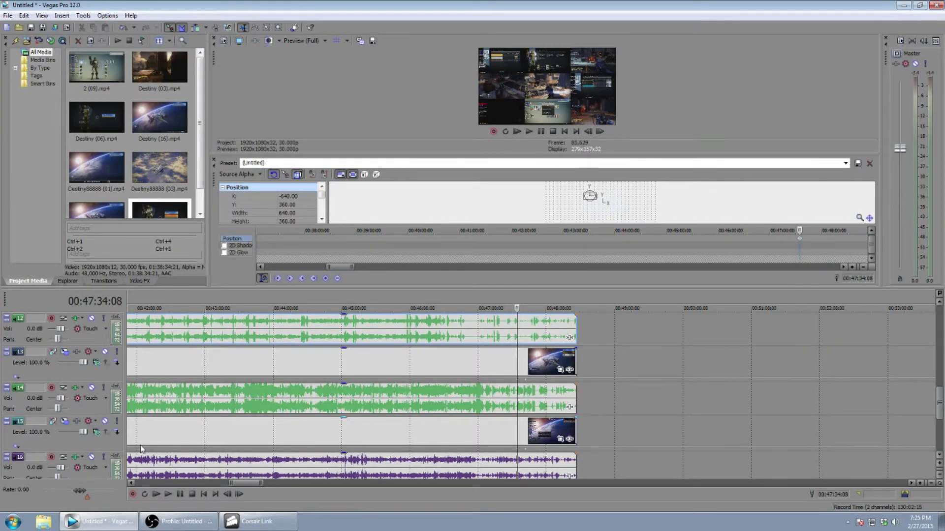
# Step: Delete the extra later position keyframe from track 15's Track Motion
pyautogui.click(939, 455)
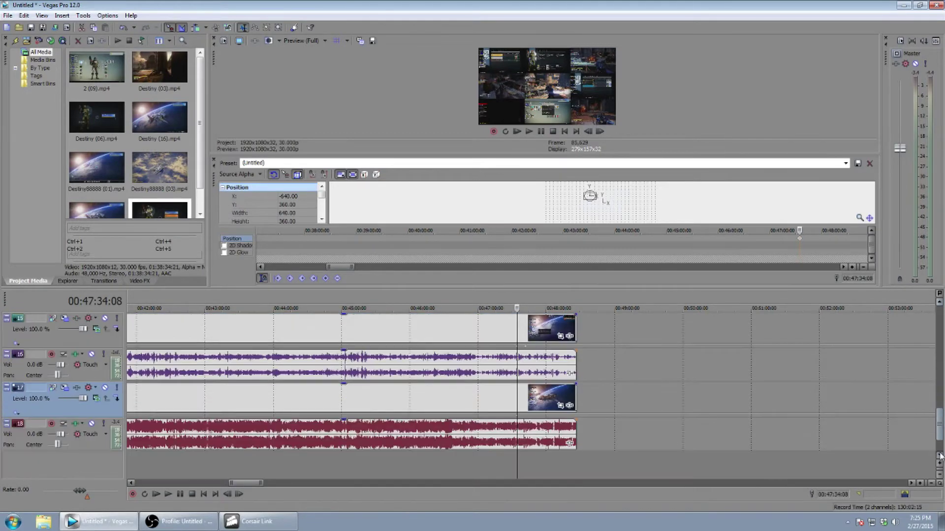
pyautogui.click(64, 319)
pyautogui.rightClick(559, 239)
pyautogui.click(579, 280)
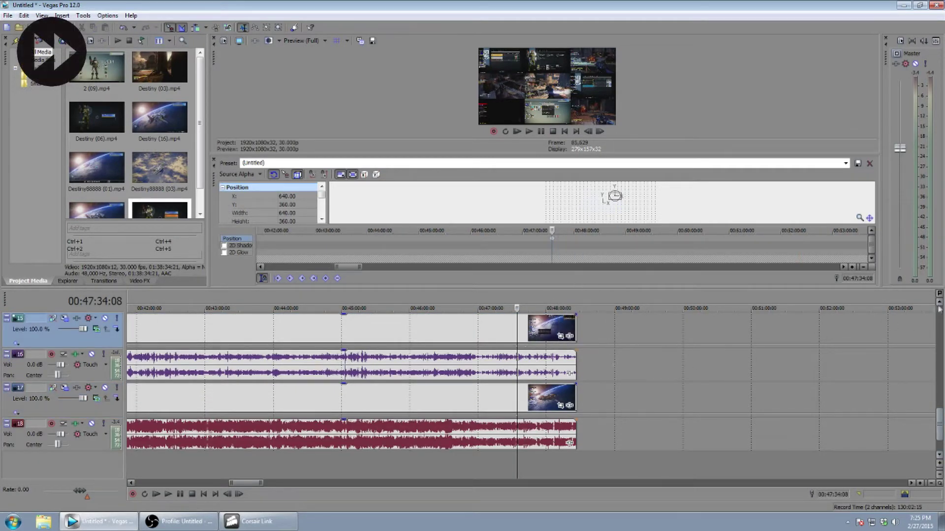
# Step: Delete the extra later position keyframe from track 13's Track Motion and move the cursor back to the remaining keyframe
pyautogui.click(939, 302)
pyautogui.click(65, 391)
pyautogui.rightClick(558, 239)
pyautogui.click(585, 288)
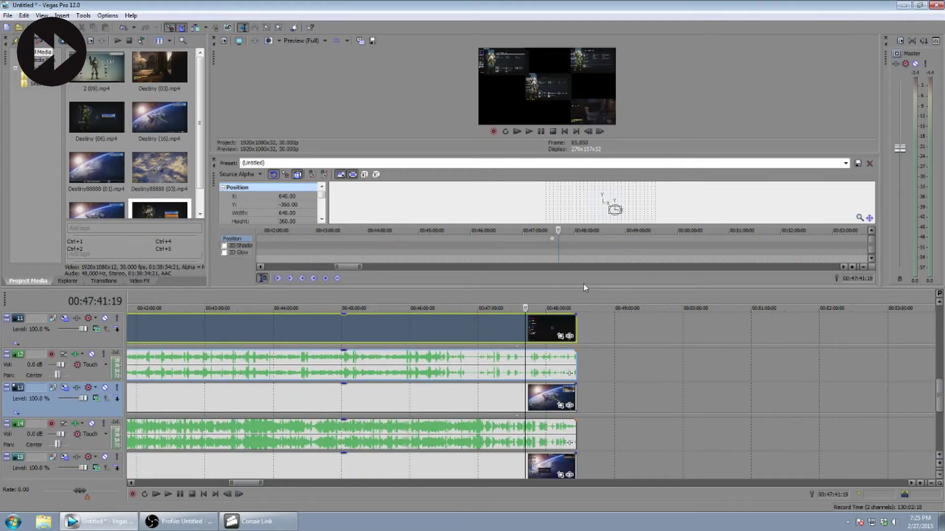
pyautogui.moveTo(558, 231); pyautogui.dragTo(552, 231)
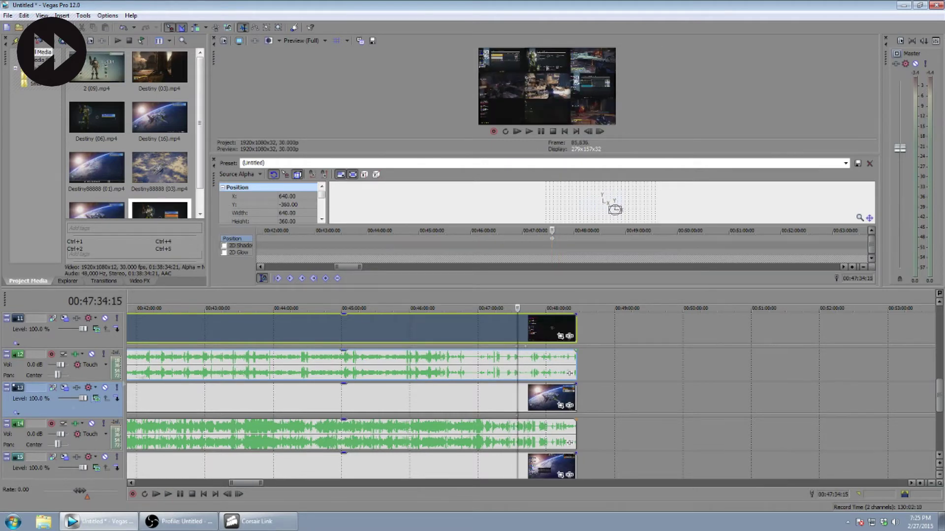
# Step: Delete the extra later position keyframe from track 11's Track Motion
pyautogui.click(65, 319)
pyautogui.rightClick(558, 240)
pyautogui.click(579, 280)
# Step: Open Track Motion for track 7 and delete its extra later position keyframe
pyautogui.scroll(4, 68, 396)
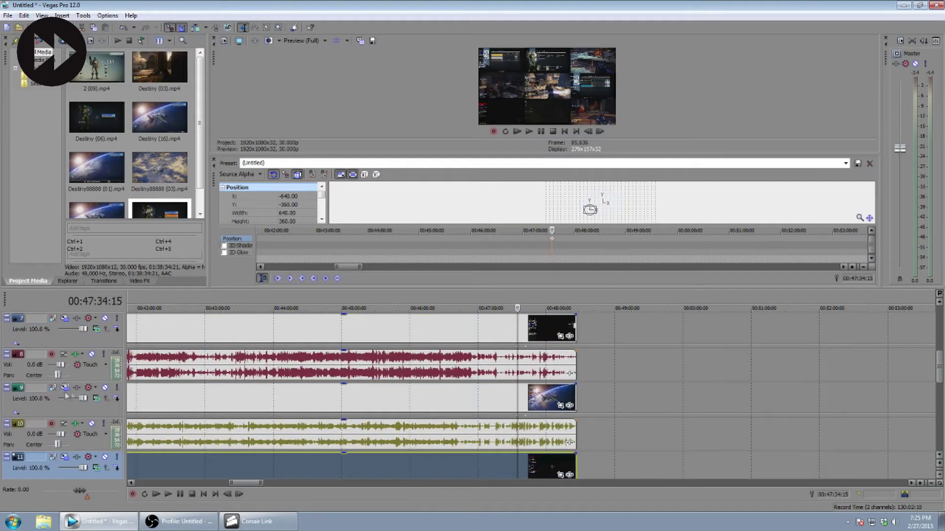
pyautogui.click(67, 397)
pyautogui.click(65, 318)
pyautogui.rightClick(558, 240)
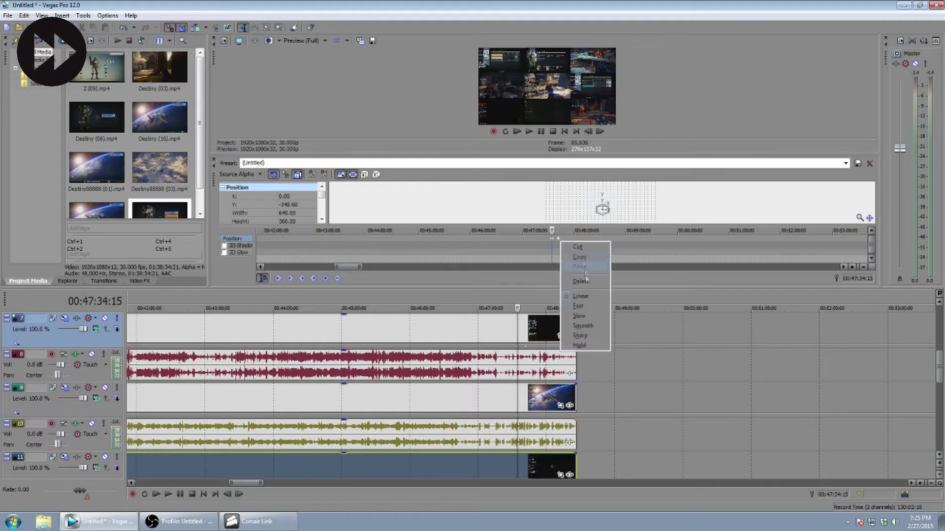
pyautogui.click(582, 281)
# Step: Delete the extra later position keyframe from track 5's Track Motion
pyautogui.moveTo(939, 367); pyautogui.dragTo(940, 352)
pyautogui.click(64, 318)
pyautogui.rightClick(558, 240)
pyautogui.click(581, 280)
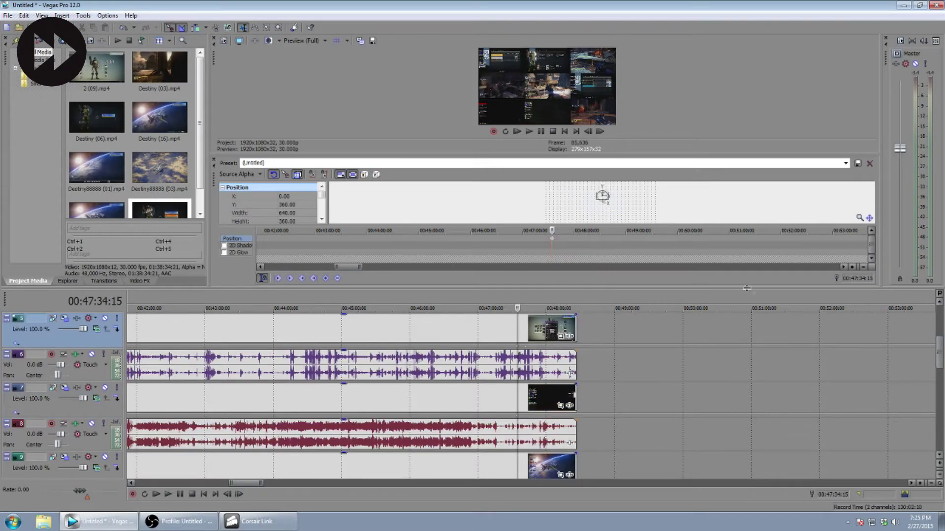
# Step: Delete the extra later position keyframe from track 3's Track Motion
pyautogui.scroll(4, 67, 389)
pyautogui.click(65, 389)
pyautogui.rightClick(558, 239)
pyautogui.click(581, 280)
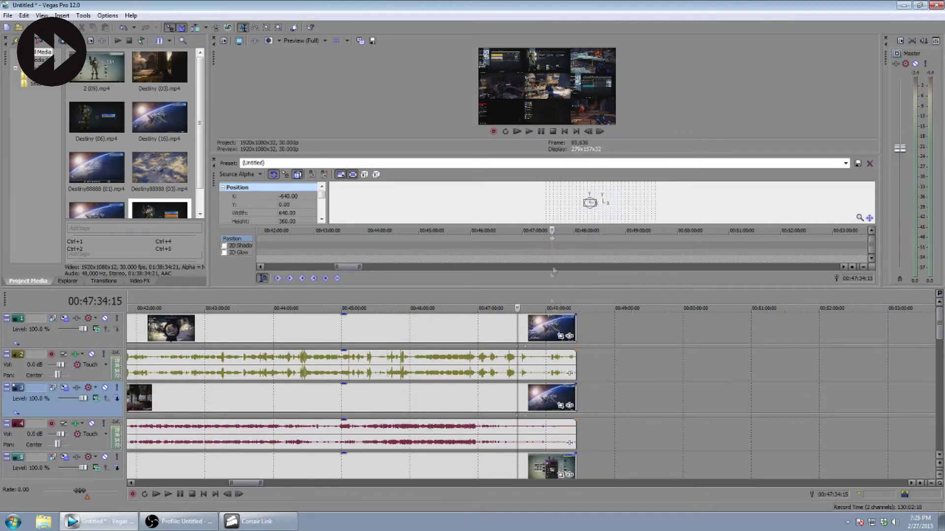
# Step: Delete the extra later position keyframe from track 1's Track Motion and close the Track Motion window
pyautogui.click(64, 319)
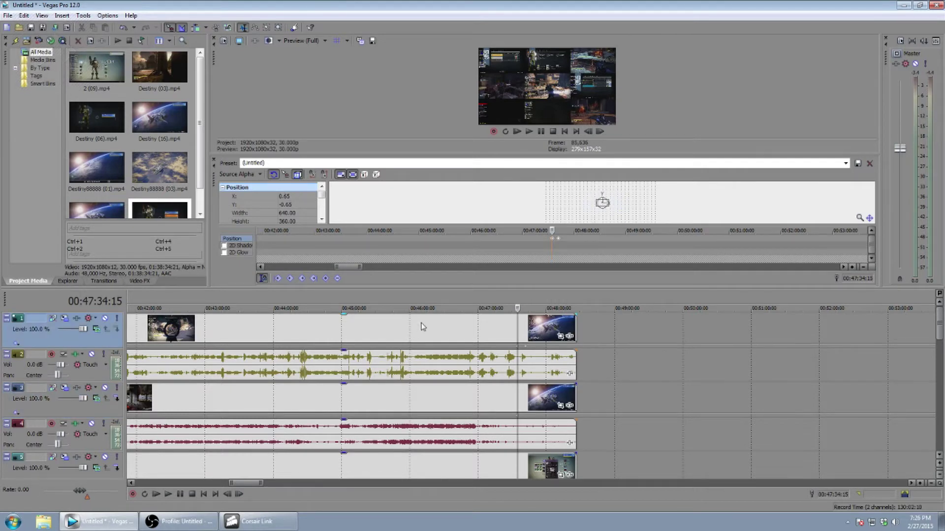
pyautogui.rightClick(558, 239)
pyautogui.click(588, 284)
pyautogui.click(213, 160)
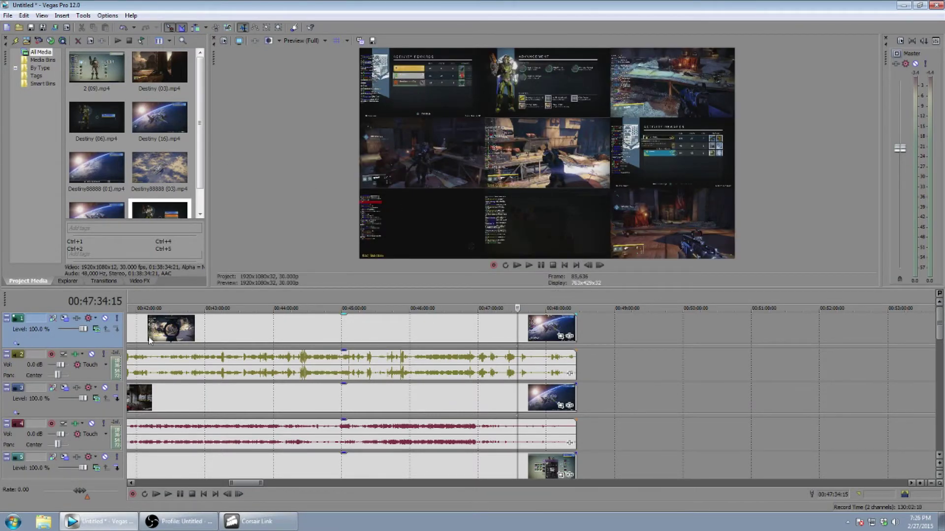
# Step: Check the nine-picture grid in the preview at several points from about 42:49 to 47:43, and shrink the preview
pyautogui.click(192, 301)
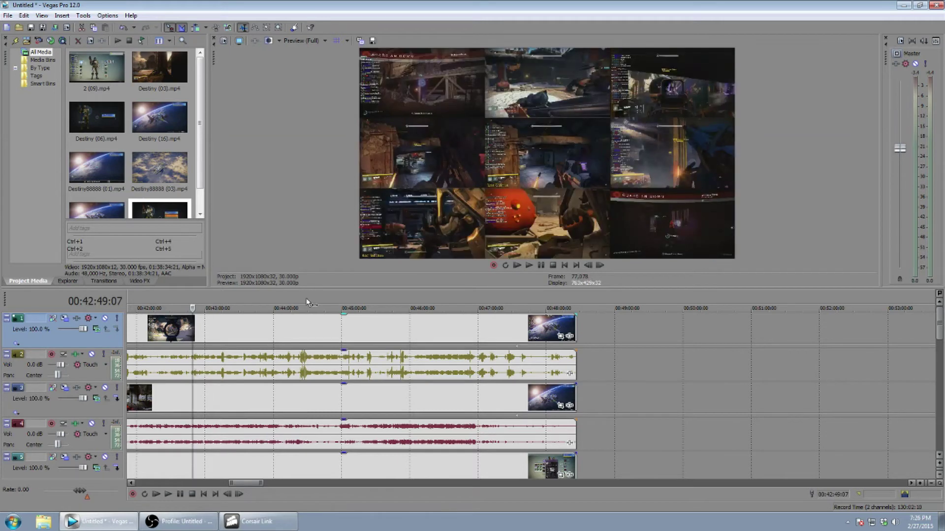
pyautogui.click(306, 298)
pyautogui.click(375, 298)
pyautogui.click(490, 300)
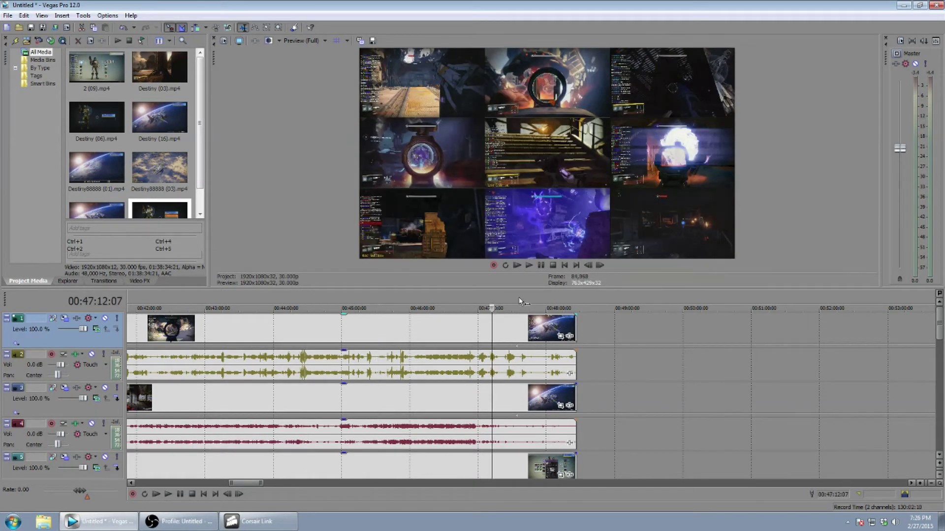
pyautogui.click(527, 301)
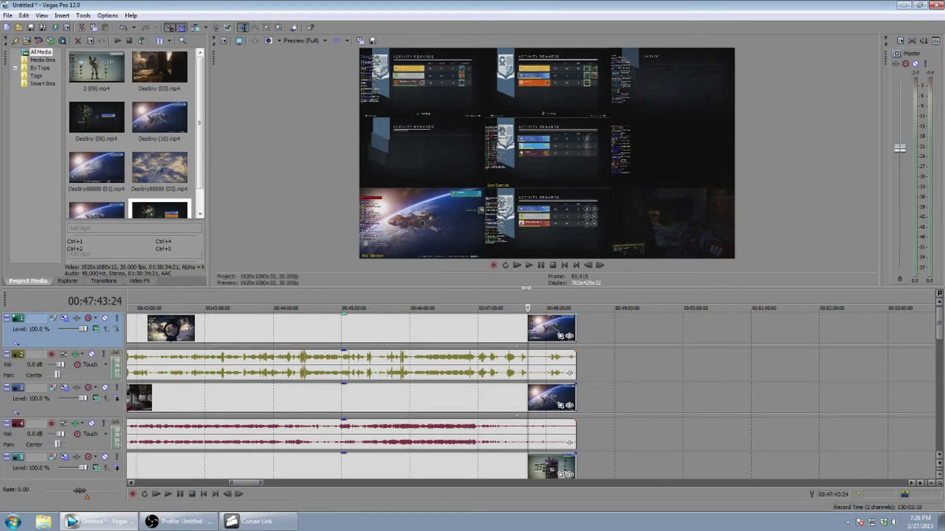
pyautogui.moveTo(526, 287); pyautogui.dragTo(520, 158)
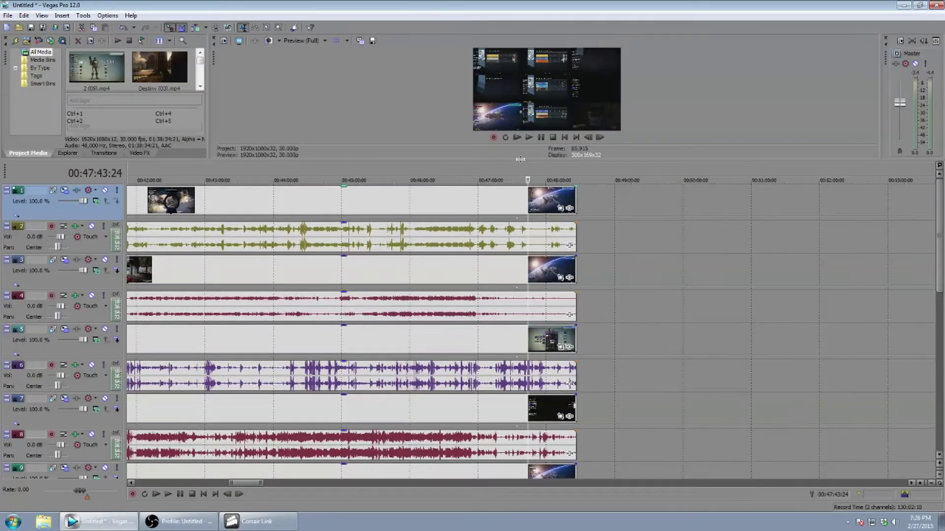
# Step: Save the project in the Renders folder as NIneLivesSepiksPrime.veg
pyautogui.click(8, 16)
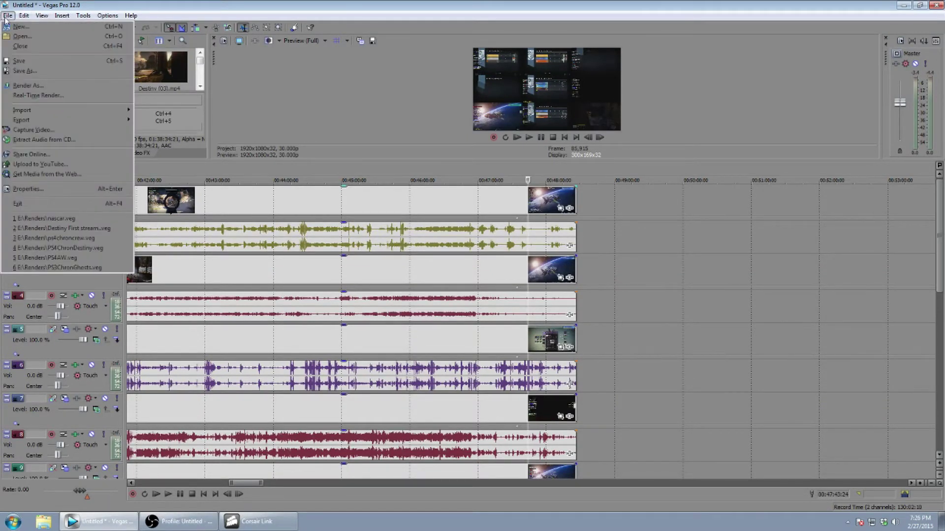
pyautogui.click(24, 71)
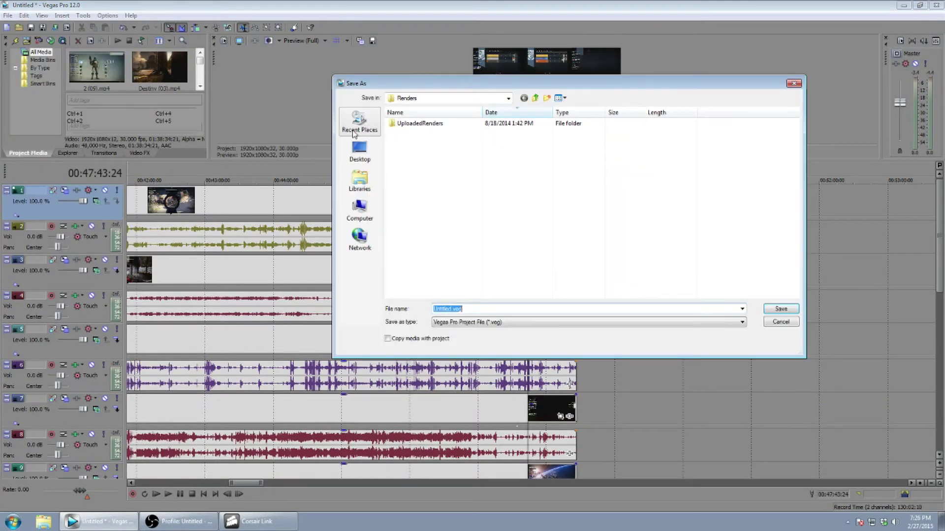
pyautogui.click(446, 309)
pyautogui.doubleClick(450, 309)
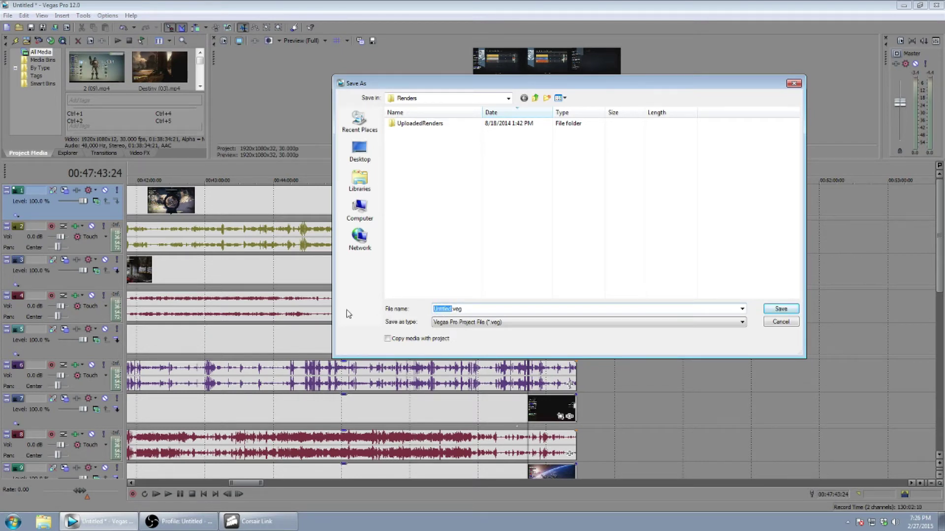
pyautogui.write('NineLivesSep')
pyautogui.write('kaPrm')
pyautogui.click(778, 309)
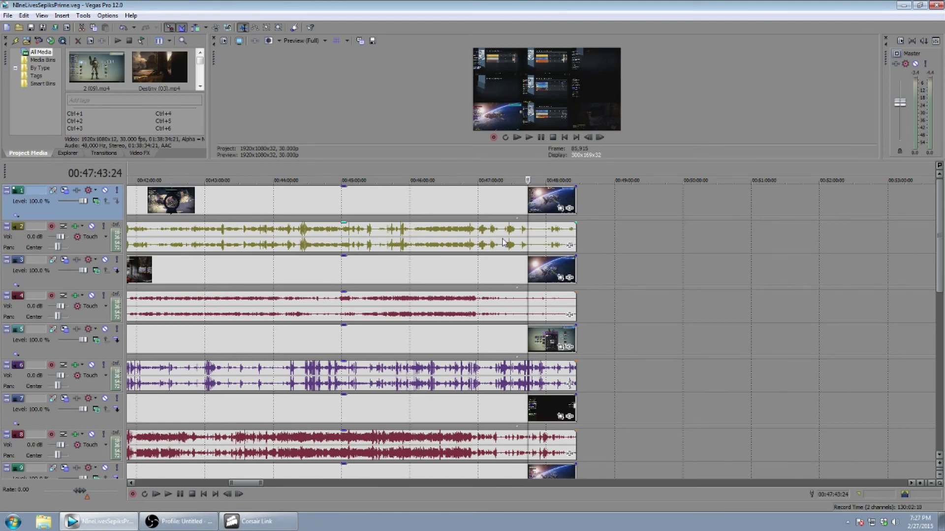
# Step: Zoom out the timeline and review the start and end alignment of the clips on all tracks
pyautogui.scroll(-5, 490, 290)
pyautogui.scroll(-2, 491, 301)
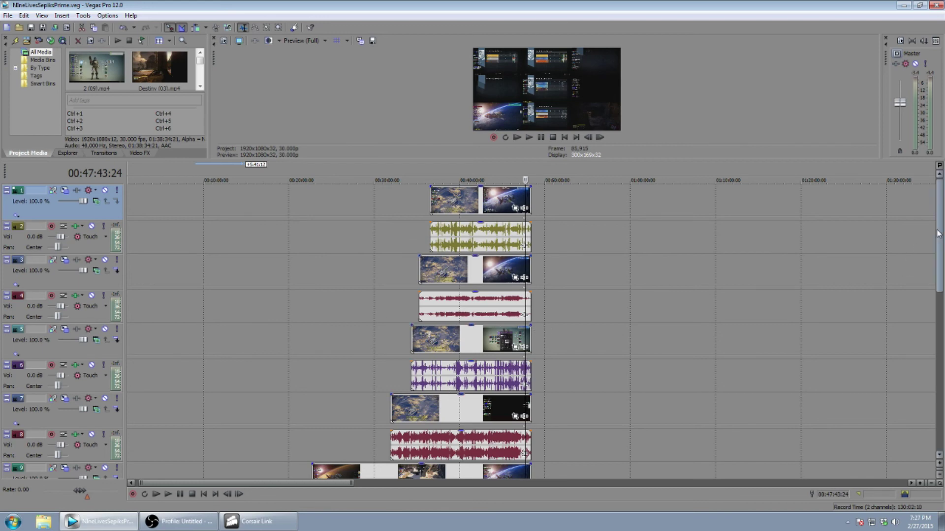
pyautogui.moveTo(938, 233); pyautogui.dragTo(936, 391)
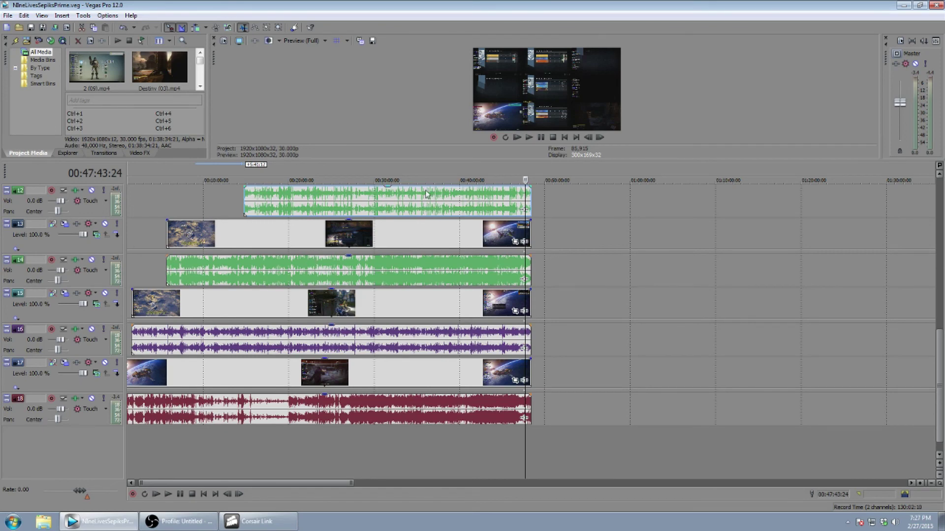
pyautogui.moveTo(938, 387); pyautogui.dragTo(938, 232)
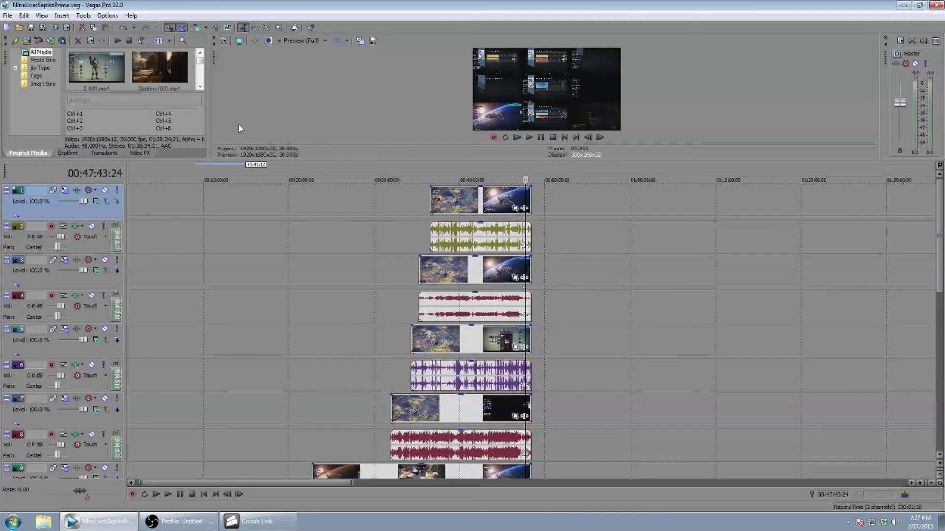